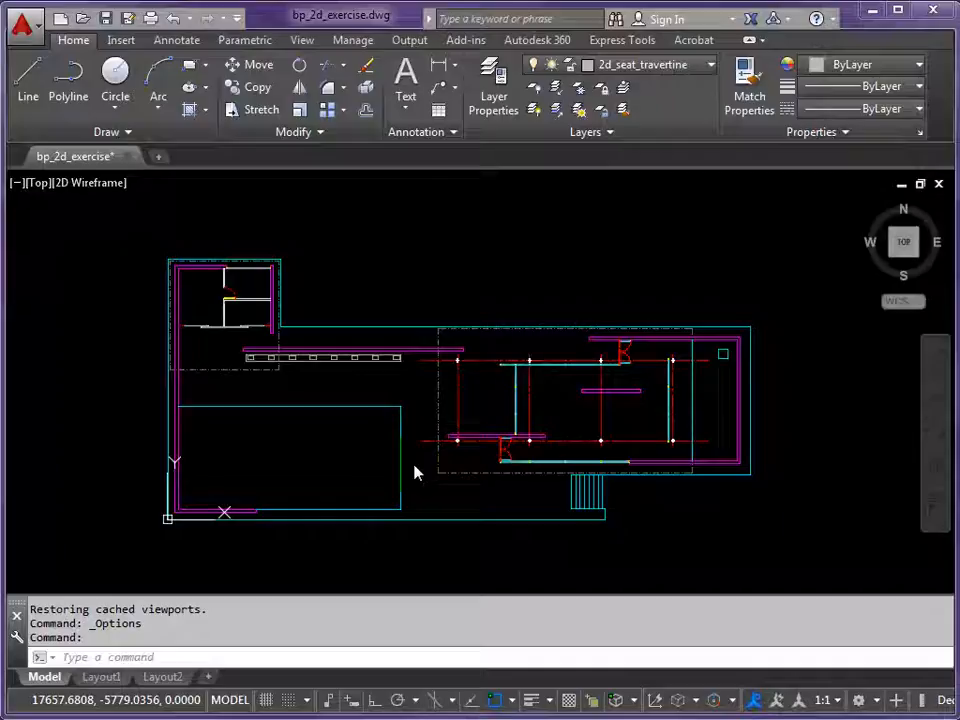
Switch to the Windows Control Panel, show its items as large icons, and open the Autodesk Plot Style Manager.
left_click(115, 657)
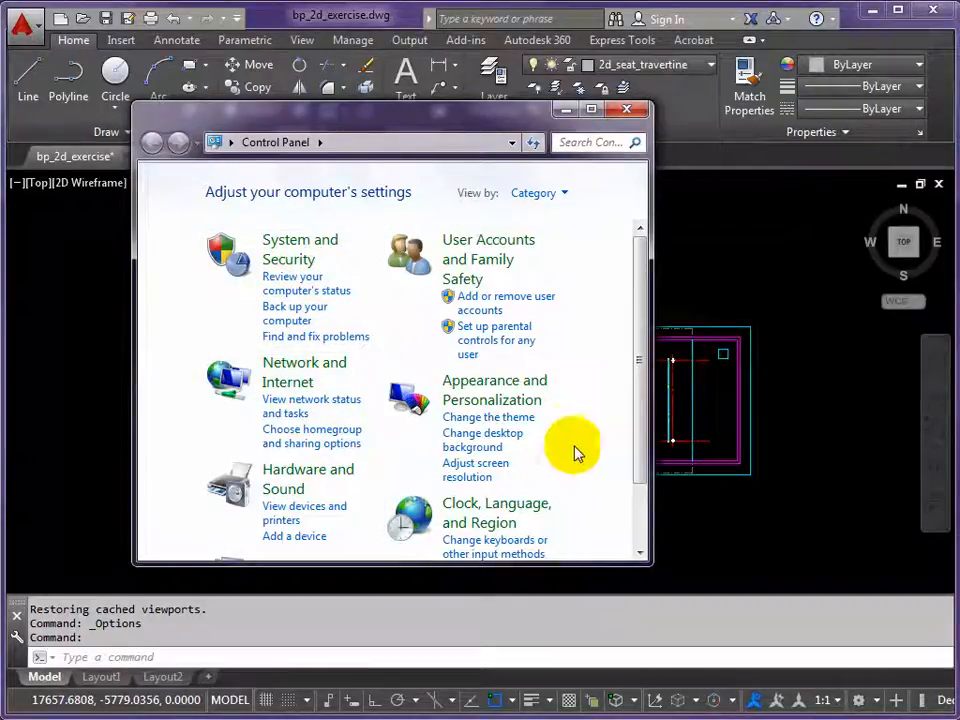
mouse_move(642, 371)
left_mouse_down()
mouse_move(640, 476)
mouse_move(645, 347)
left_mouse_up()
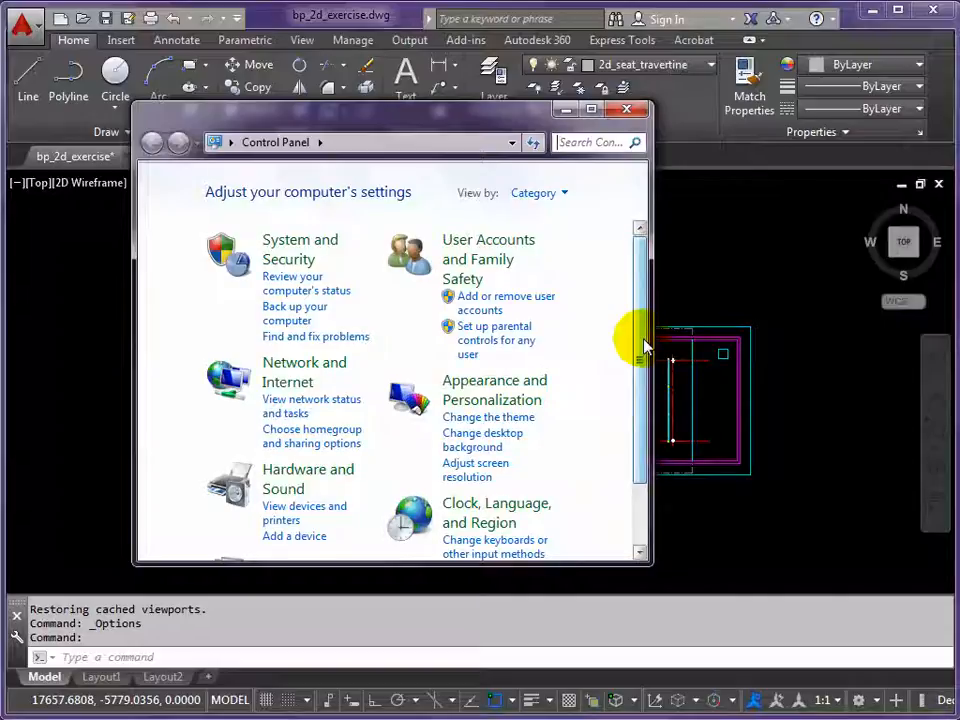
left_click(564, 194)
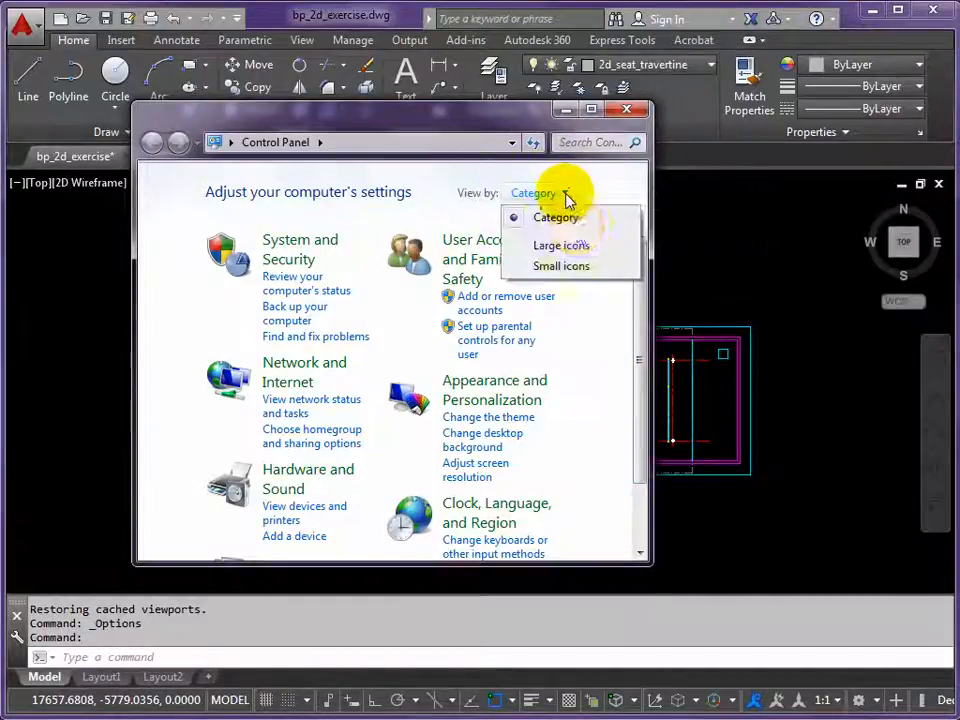
left_click(563, 248)
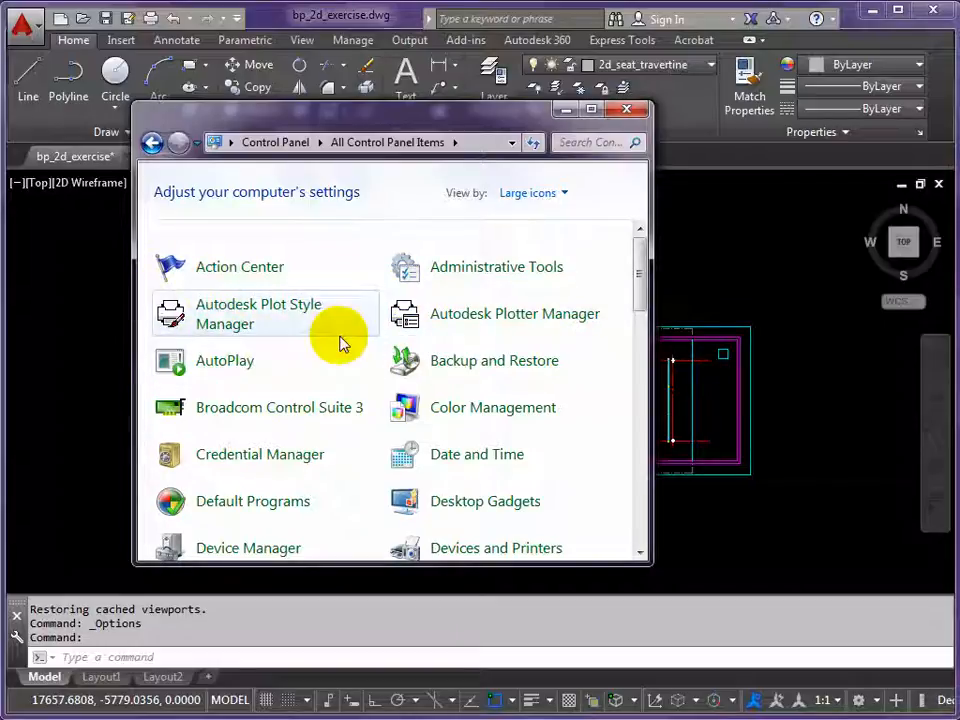
left_click(224, 314)
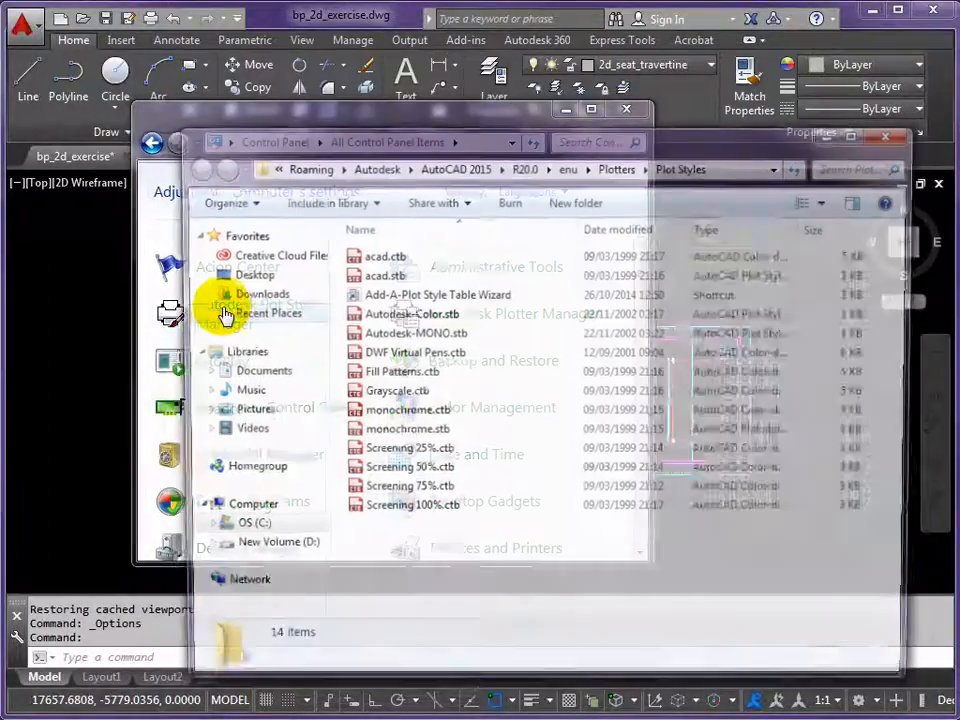
Enlarge the Plot Styles folder window to examine its full path and plot style files, and put the Windows folders away.
left_click_drag(398, 134, 265, 77)
left_click_drag(789, 206, 918, 206)
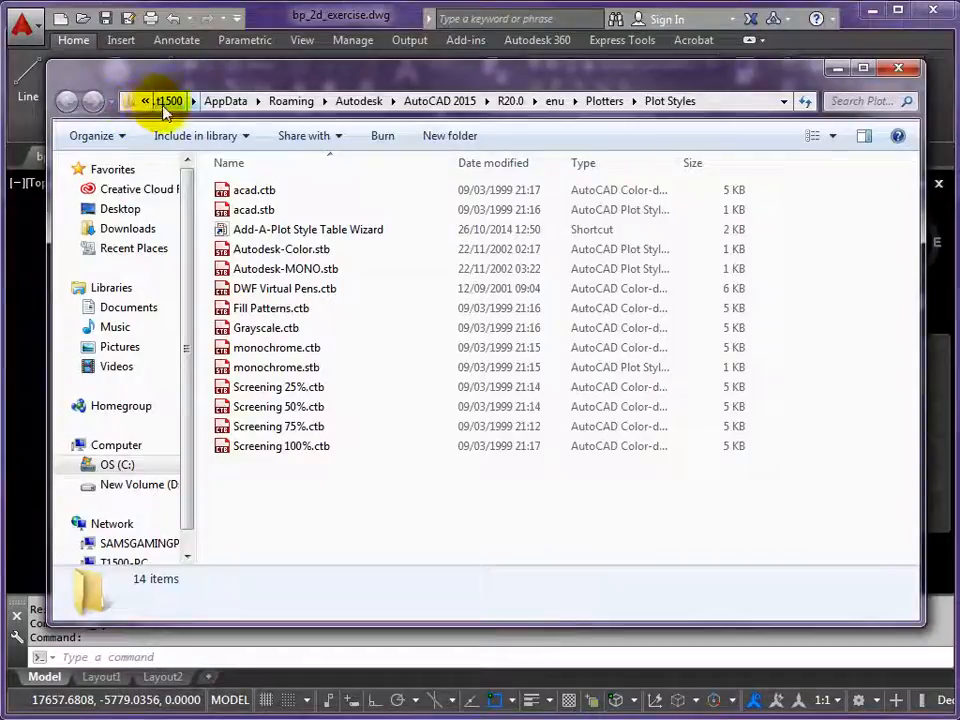
left_click_drag(924, 157, 959, 158)
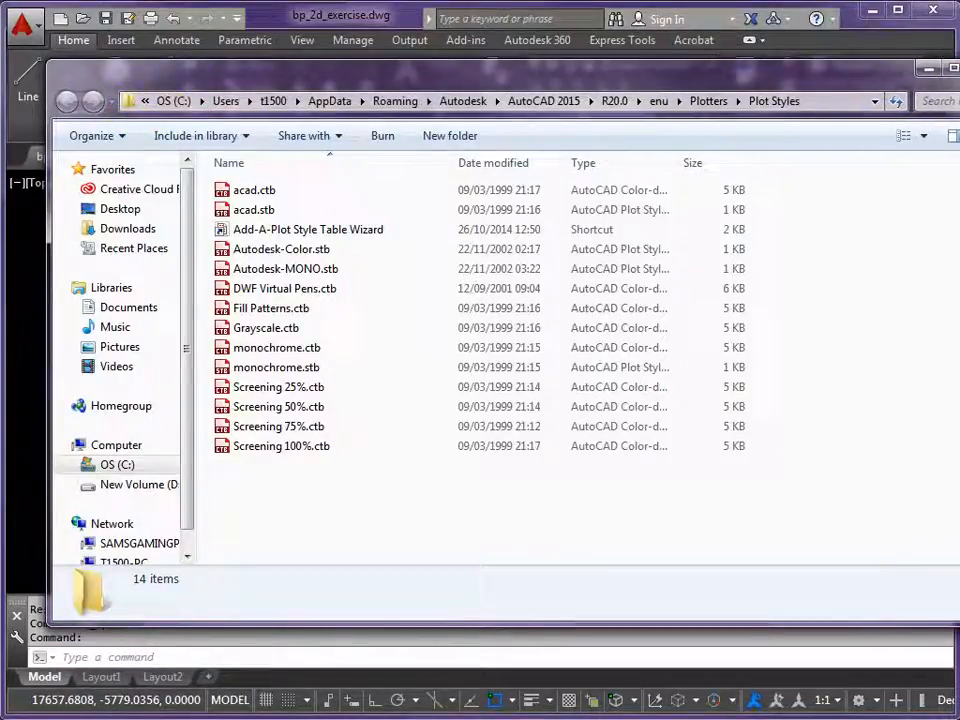
left_click_drag(617, 77, 618, 81)
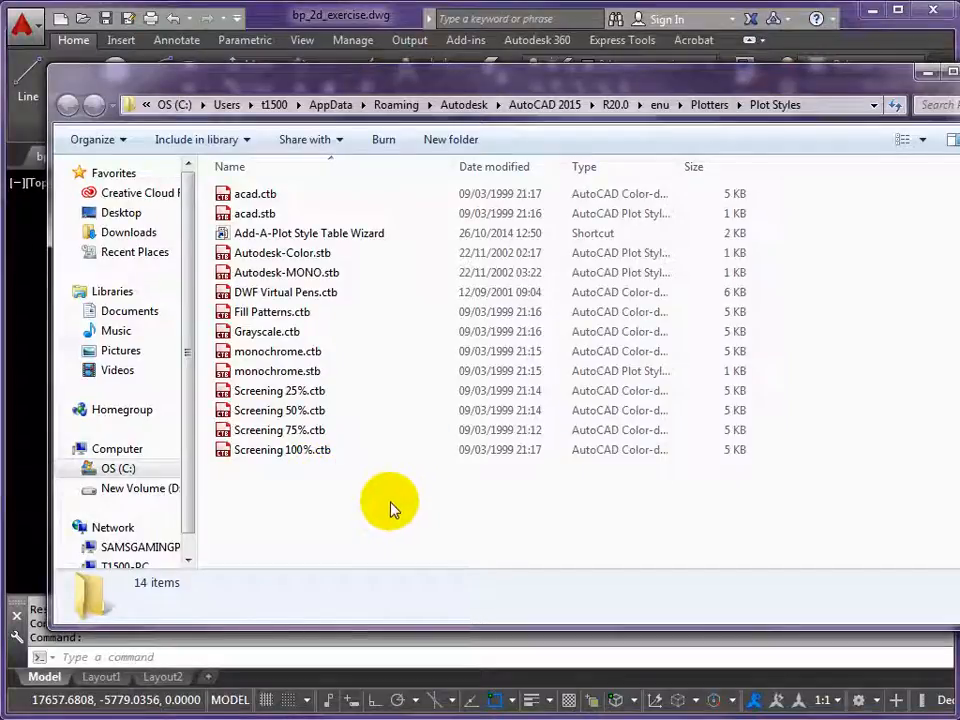
left_click_drag(393, 493, 232, 202)
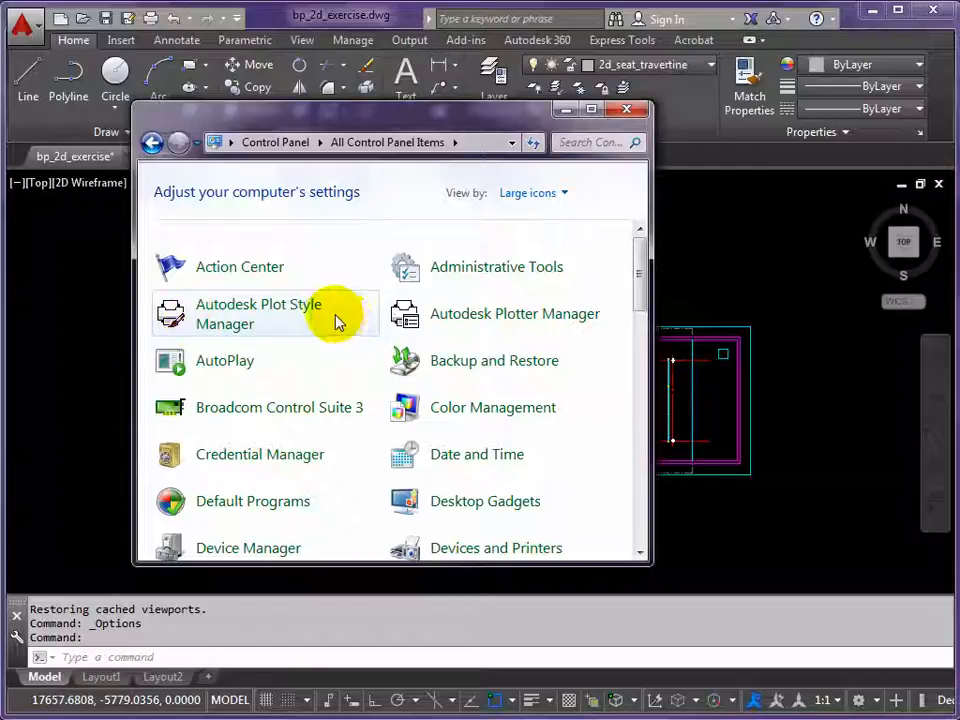
left_click(564, 111)
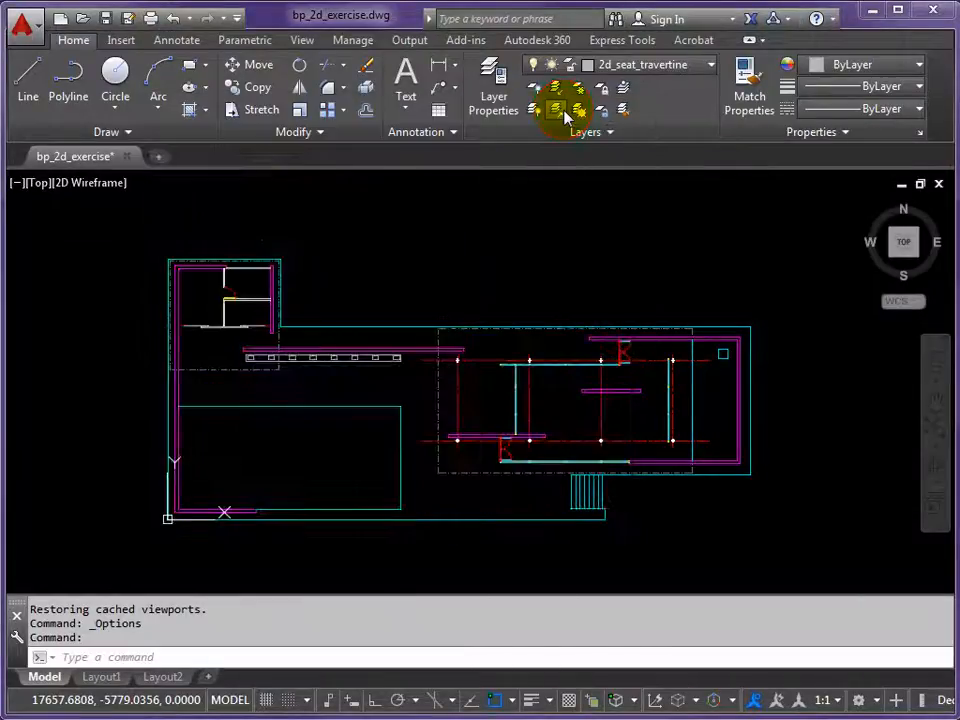
Open the AutoCAD Options and expand Printer Support File Path to the existing Plot Style Table Search Path entry.
left_click(24, 31)
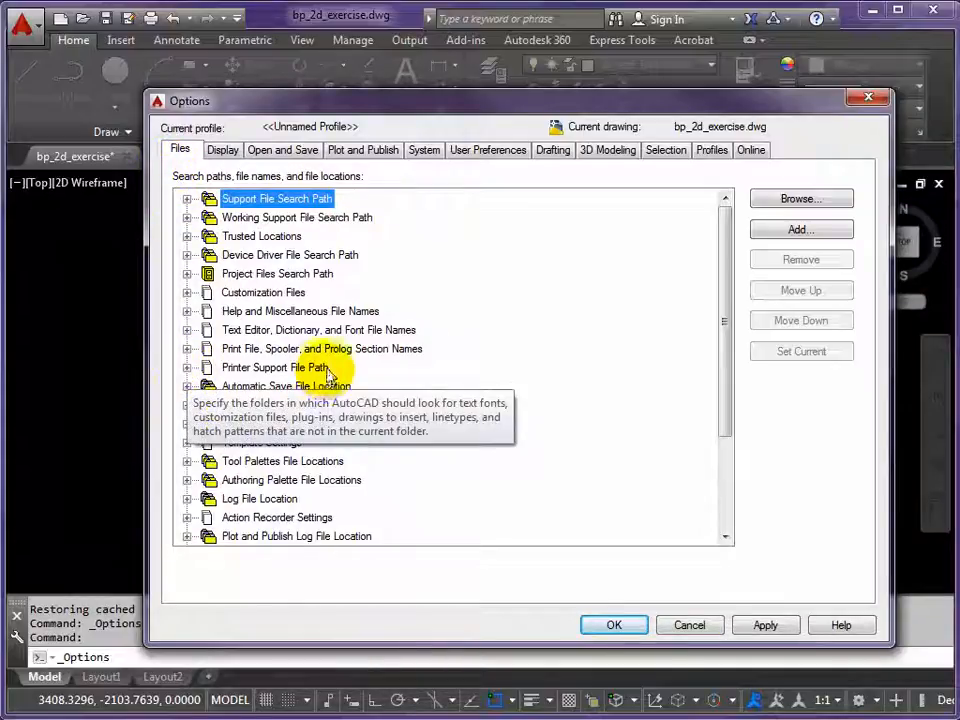
left_click(186, 368)
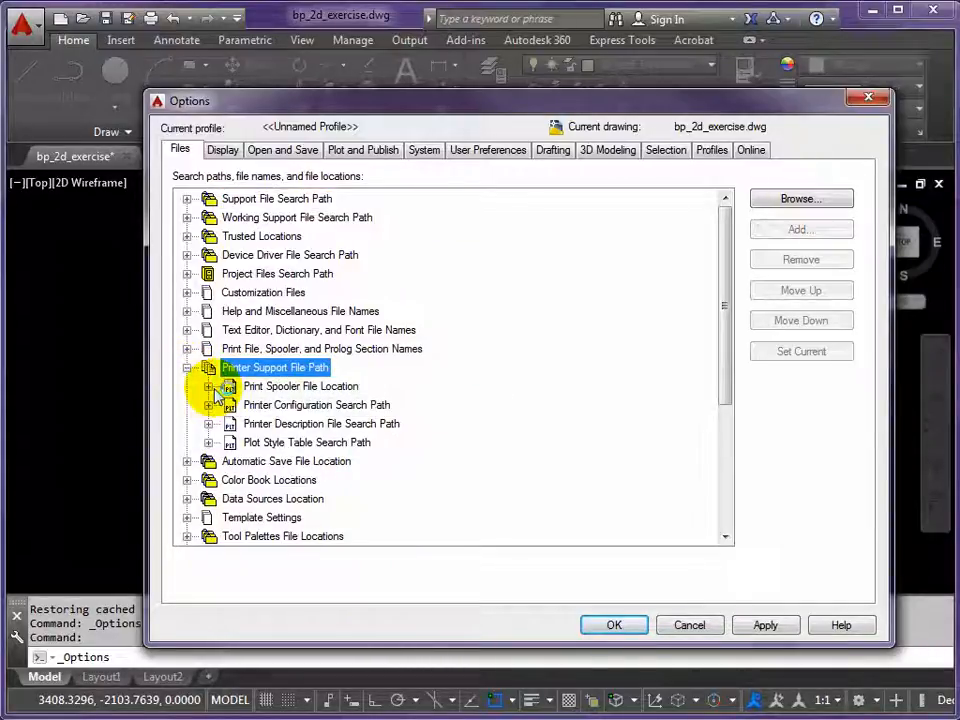
left_click(208, 443)
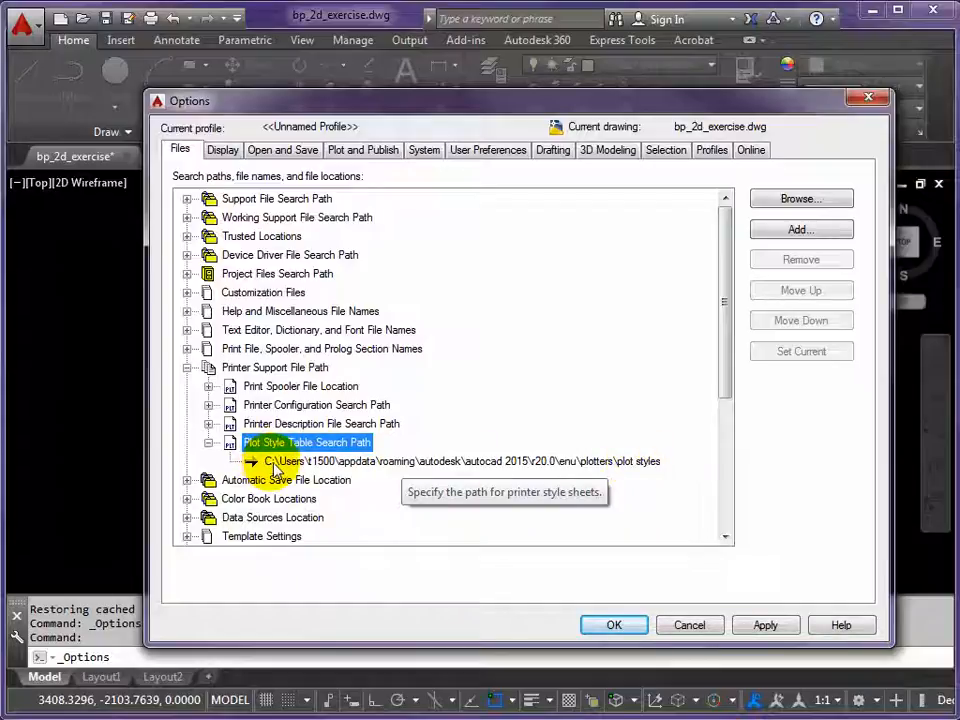
left_click(472, 461)
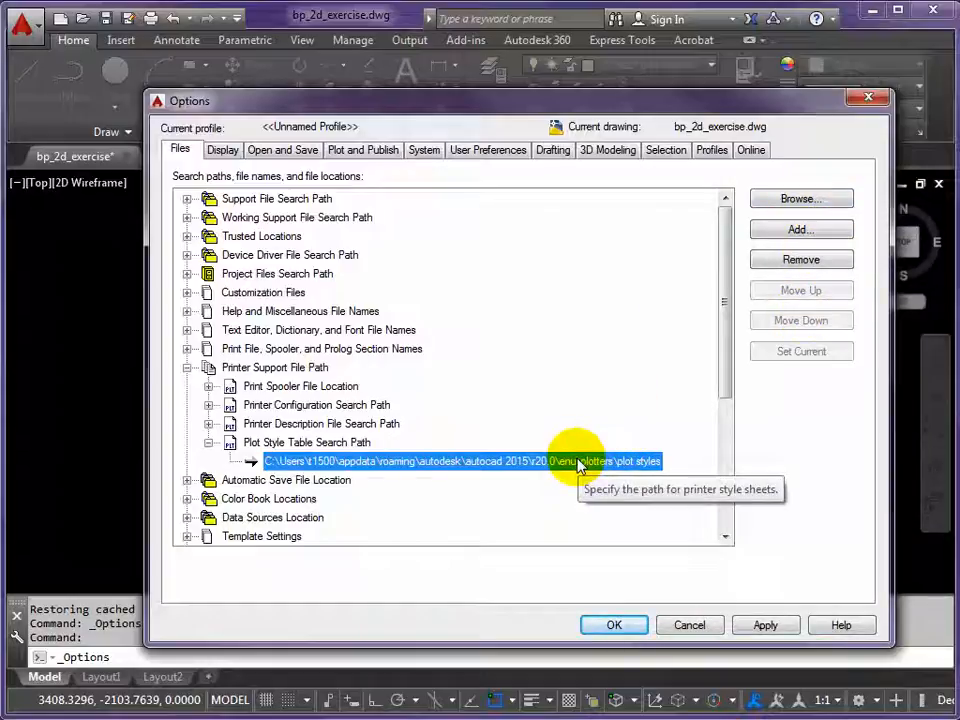
Add the D:\CTB'S folder to the Plot Style Table Search Path, move it above the existing path, and apply the change.
left_click(806, 232)
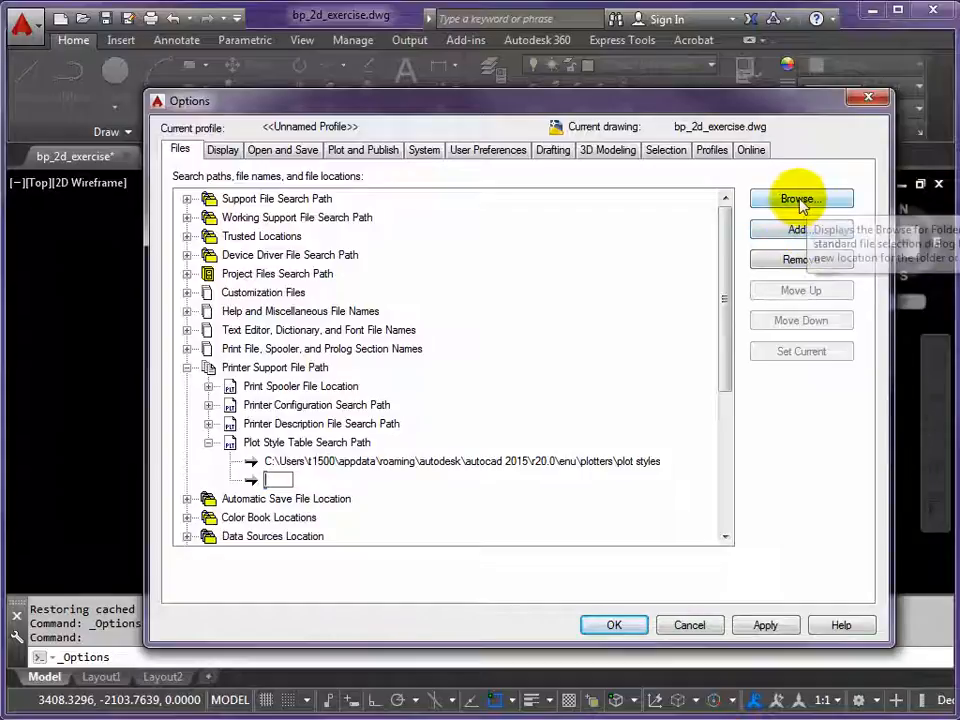
left_click(798, 200)
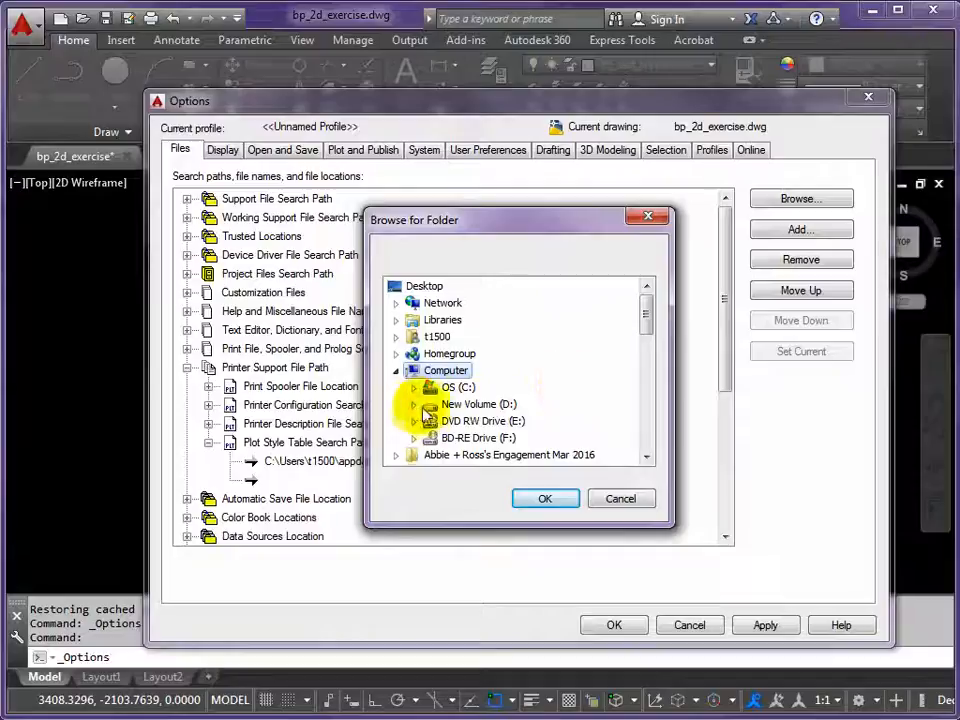
left_click(414, 405)
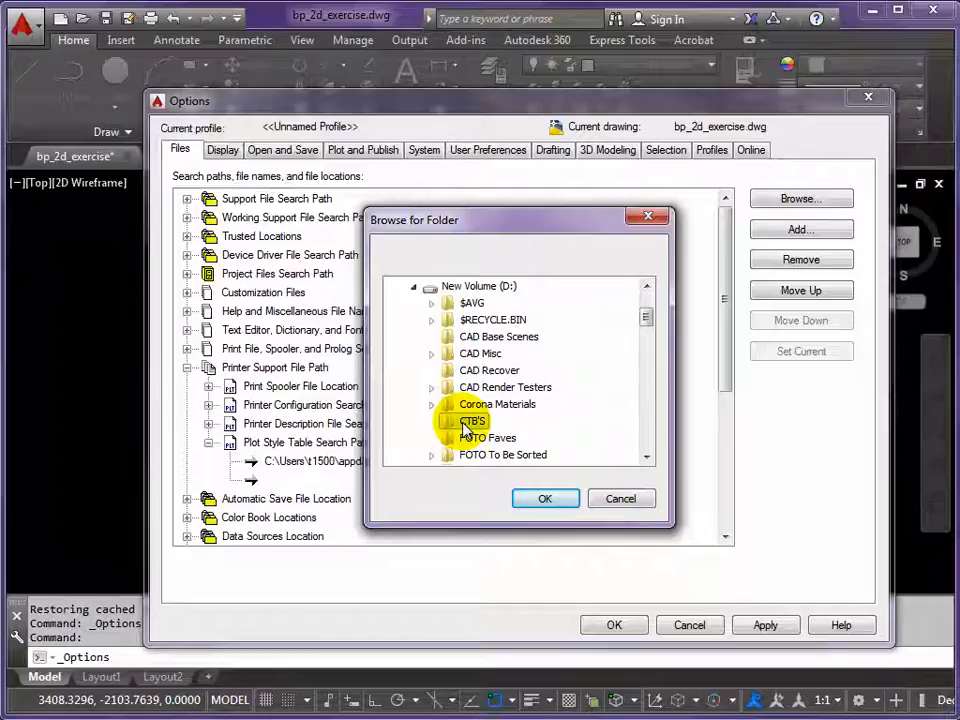
left_click(452, 424)
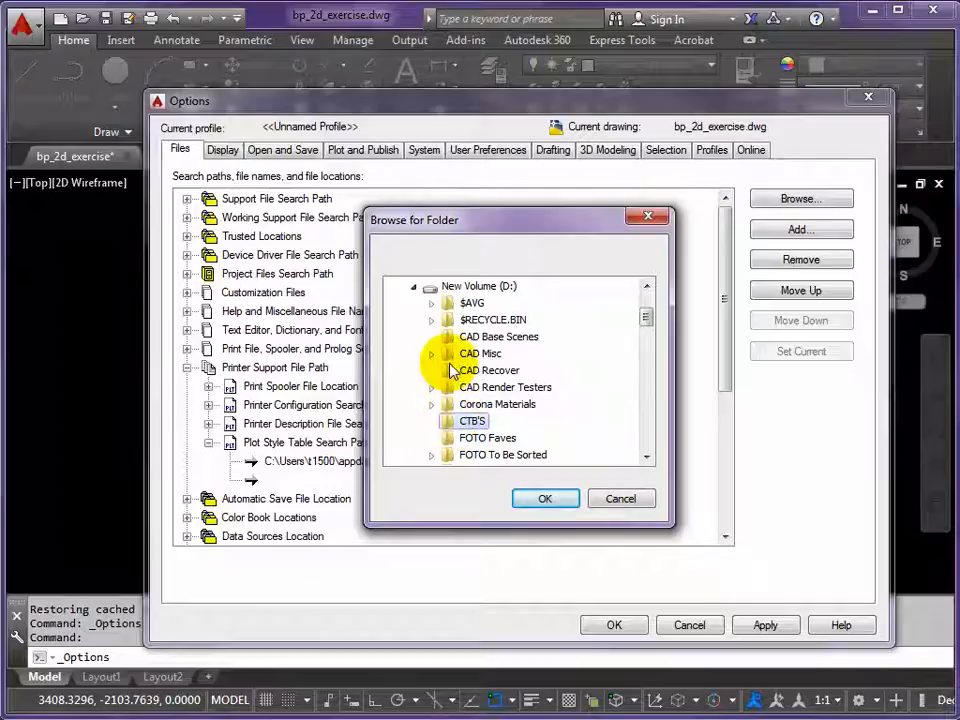
left_click(548, 502)
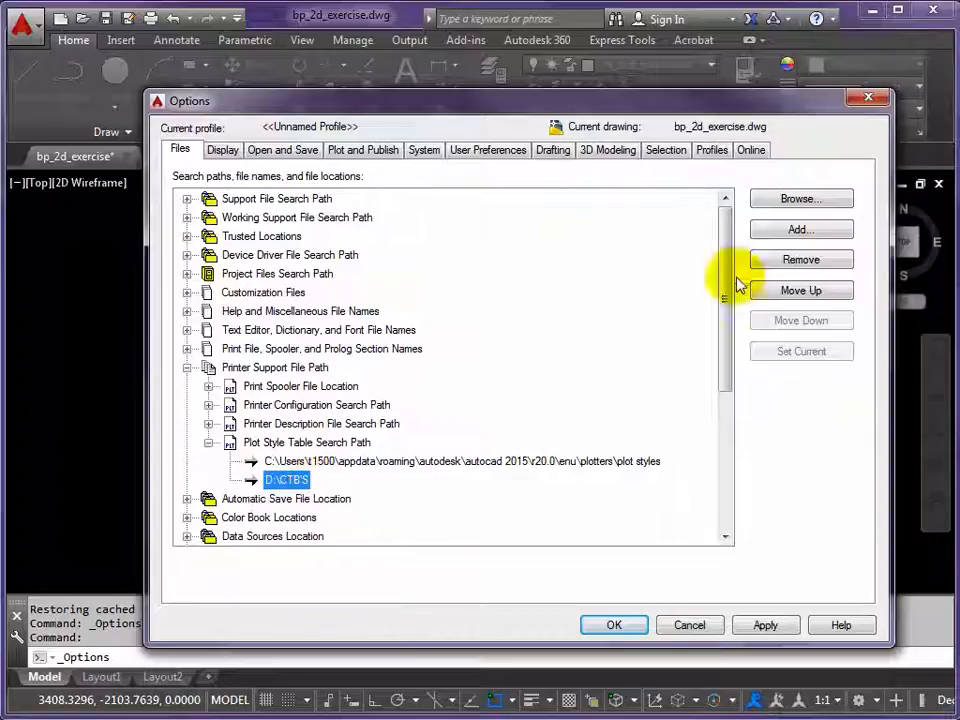
left_click(816, 291)
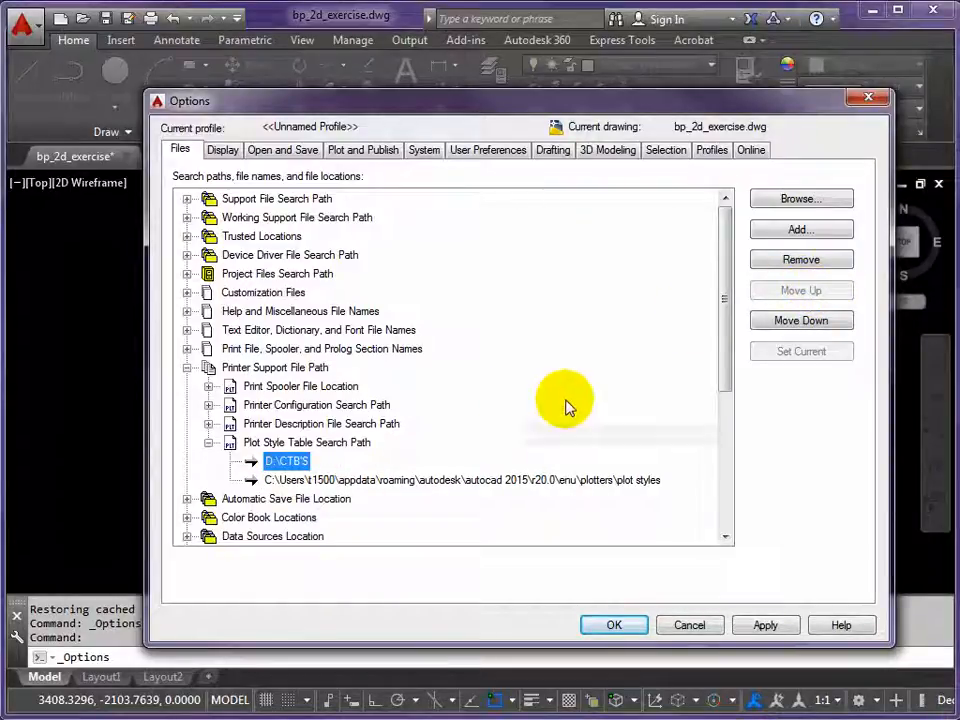
left_click(766, 626)
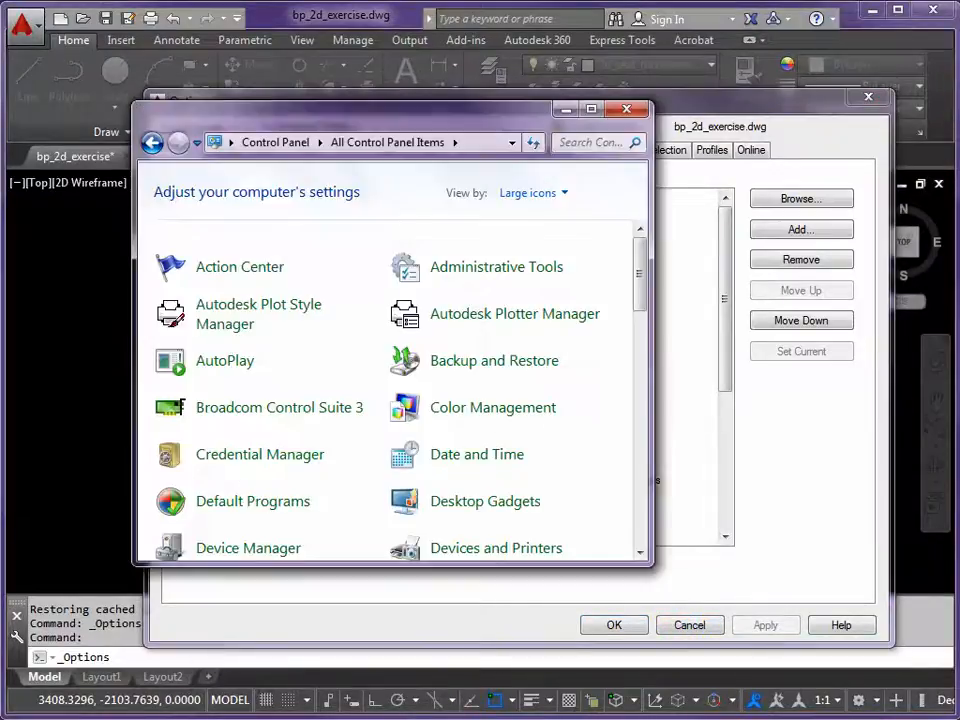
Reopen the Autodesk Plot Style Manager and check black-and-colour.ctb, MY_PENS.ctb, TRUSS.ctb and monochrome_thin.ctb in the CTB'S folder.
left_click(229, 313)
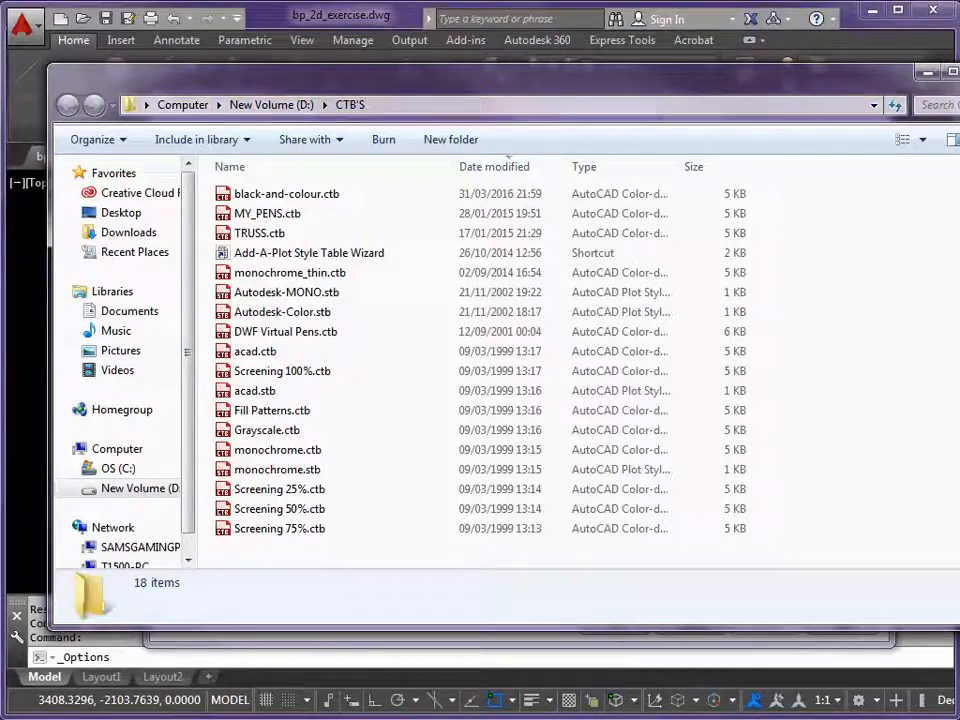
left_click_drag(957, 279, 860, 278)
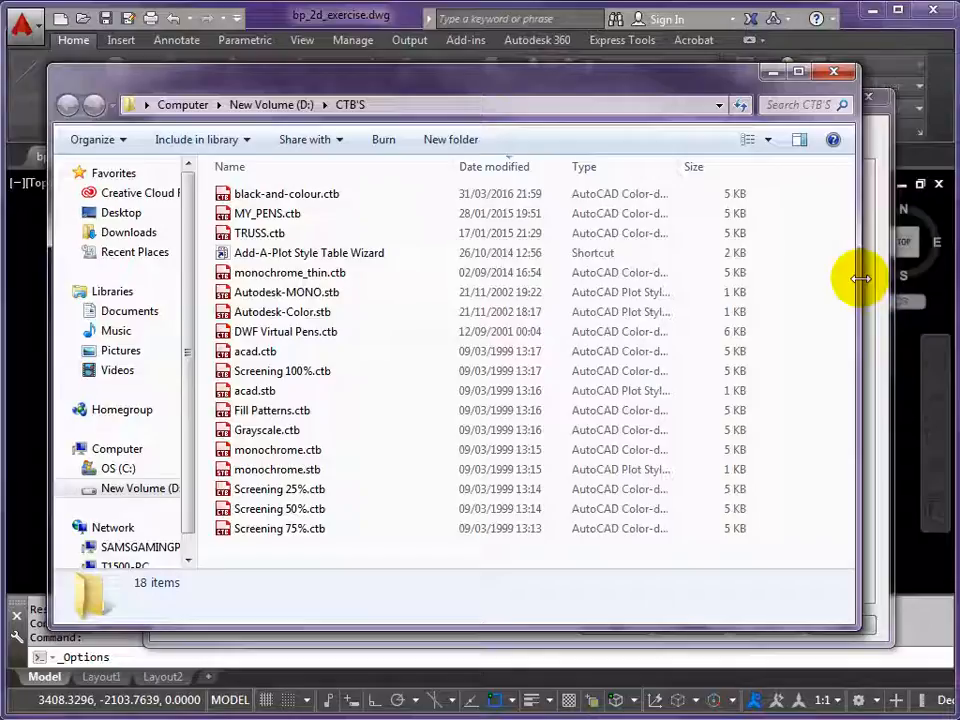
left_click(268, 197)
left_click(255, 213, "ctrl")
left_click(260, 234, "ctrl")
left_click(262, 275, "ctrl")
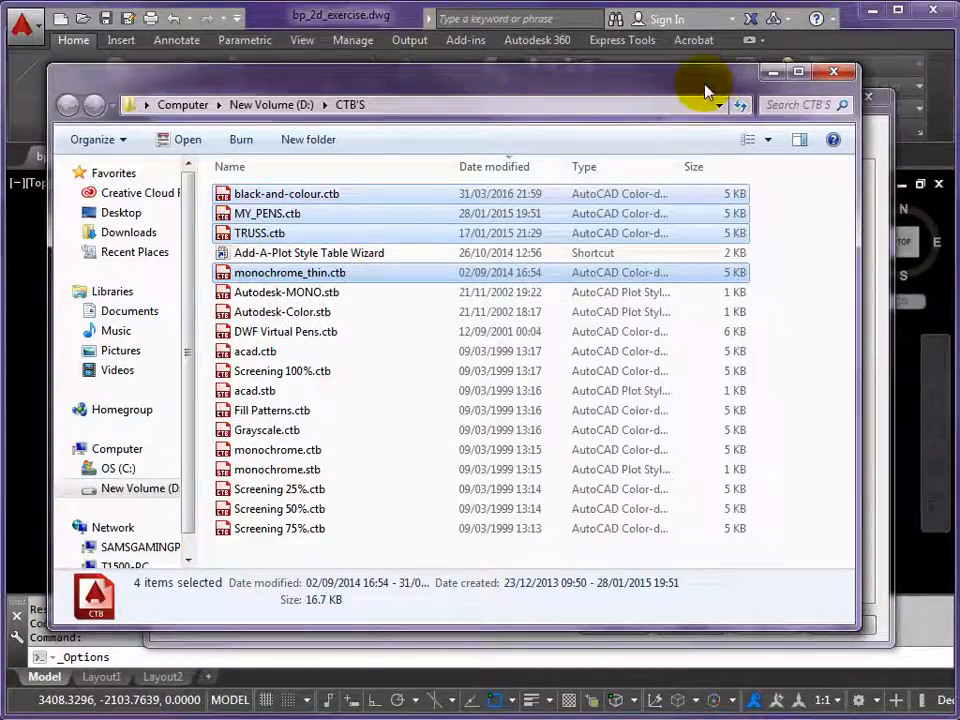
left_click(833, 72)
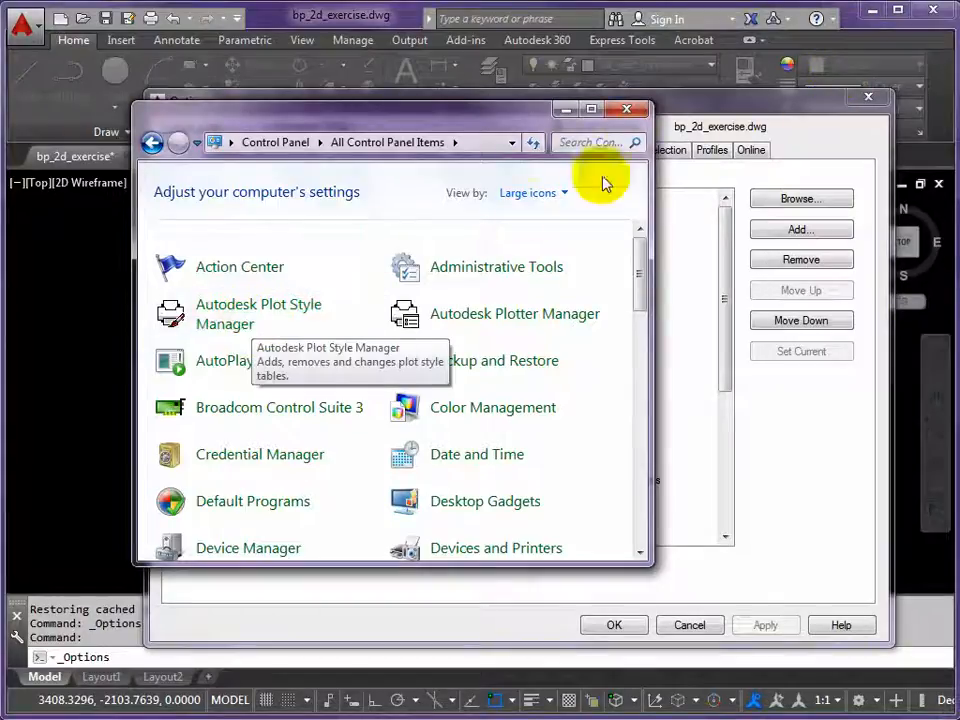
Close the Control Panel and accept the AutoCAD Options.
left_click_drag(456, 125, 398, 152)
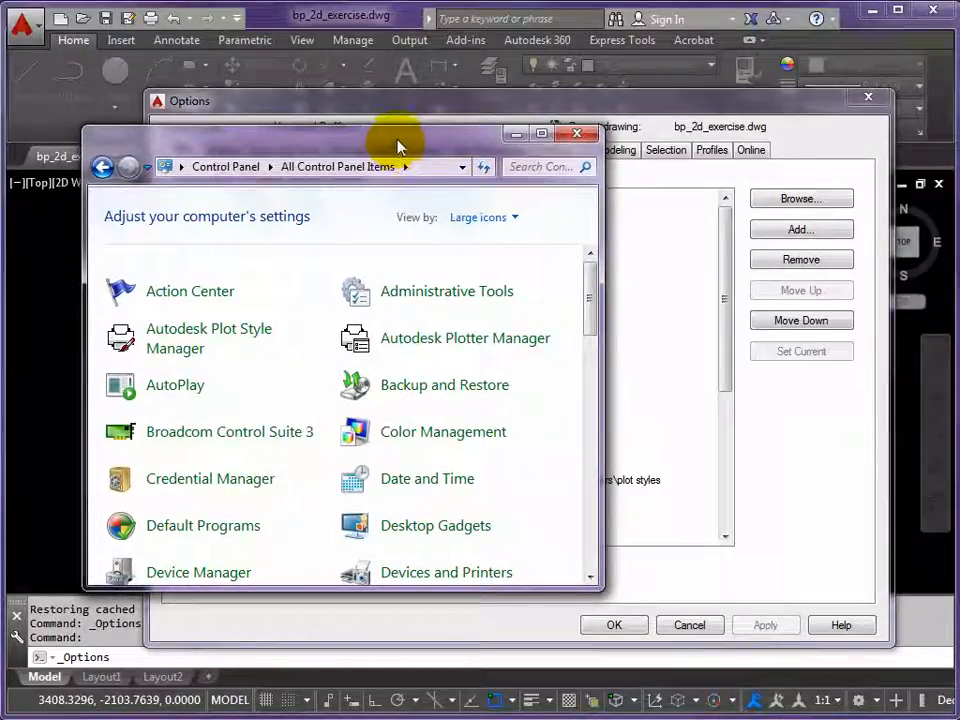
left_click(579, 134)
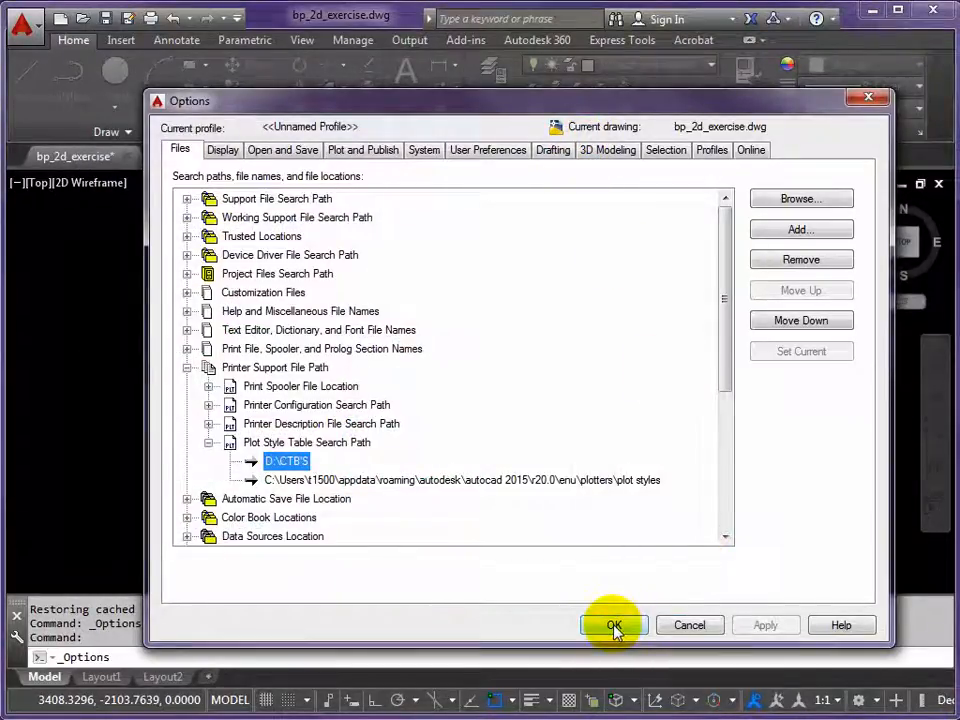
left_click(614, 627)
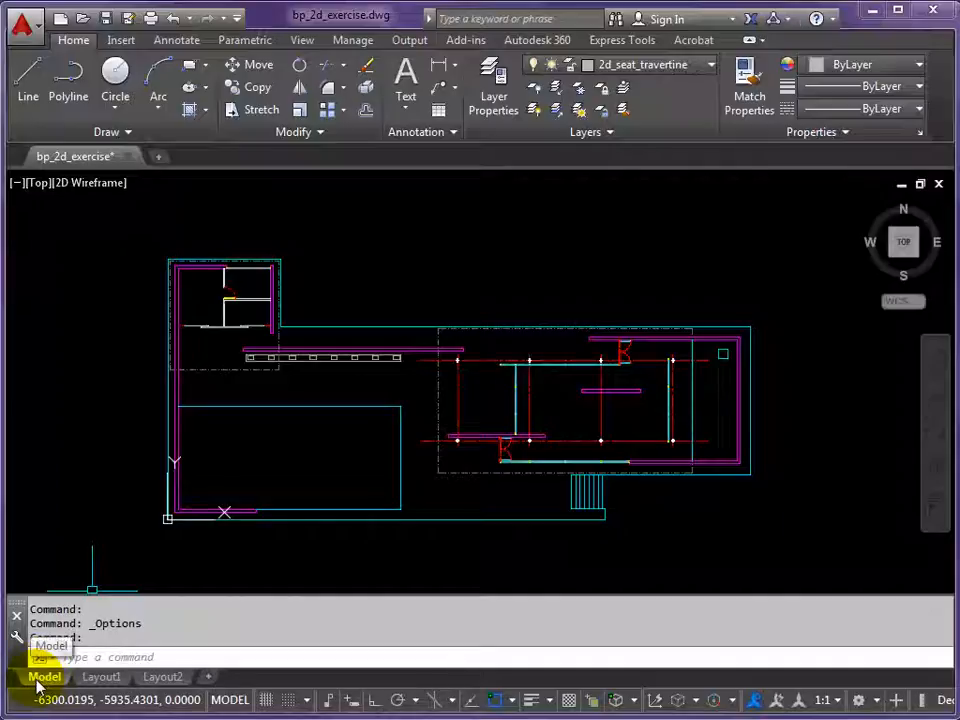
Examine Layout1 and the viewport on its sheet, and return to model space.
left_click(102, 678)
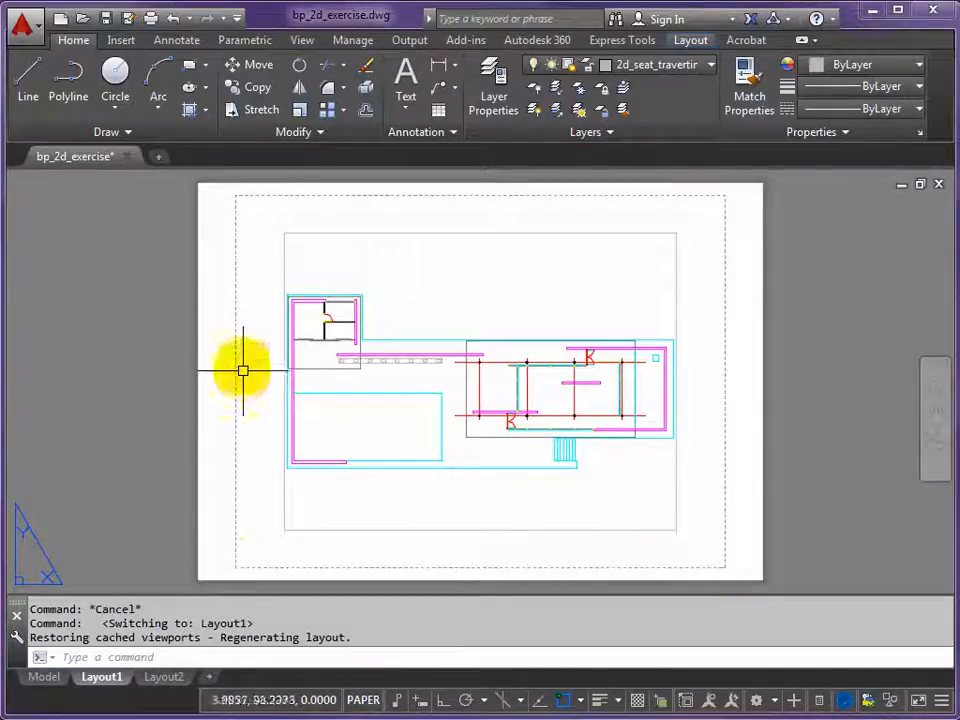
left_click(668, 233)
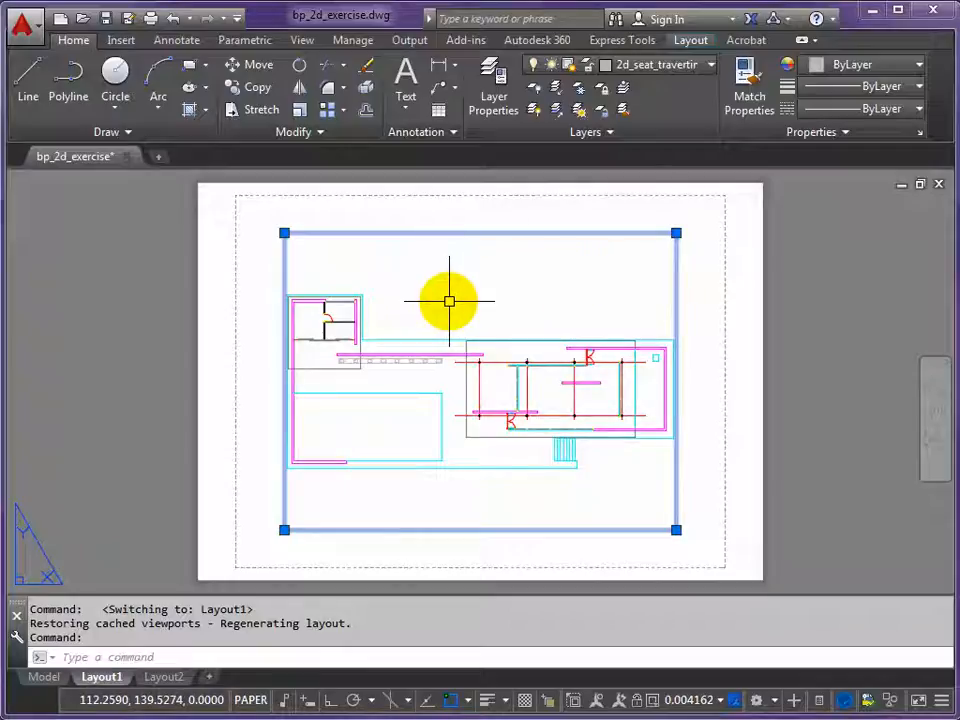
key("Escape")
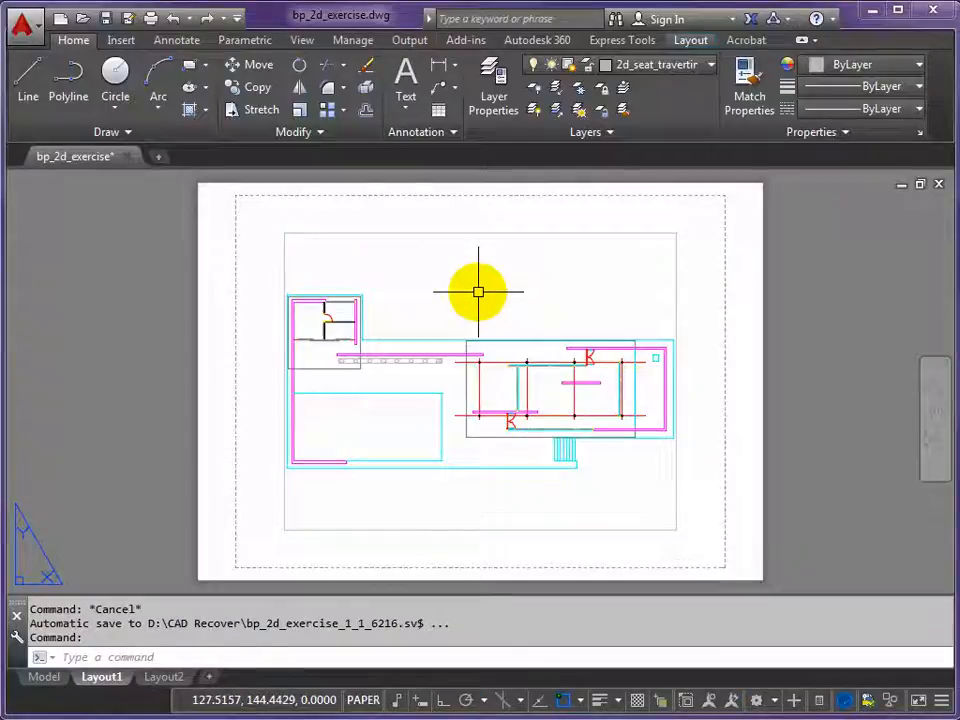
left_click(44, 678)
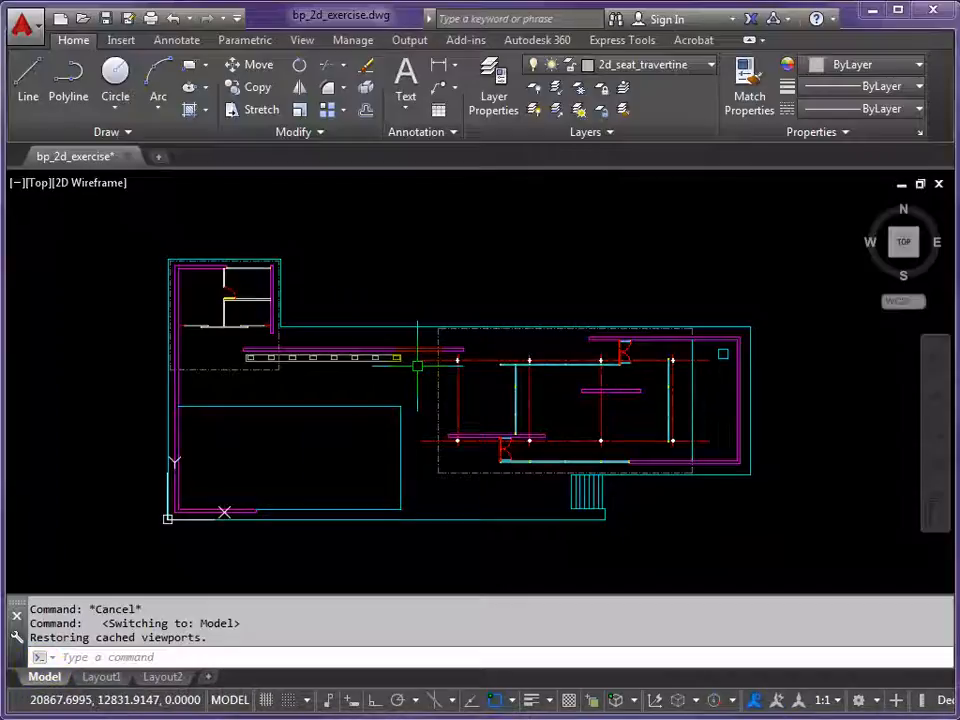
Draw a horizontal line 500000 units long at 0 degrees, starting just east of the floor plan.
scroll(417, 366, "down", 5)
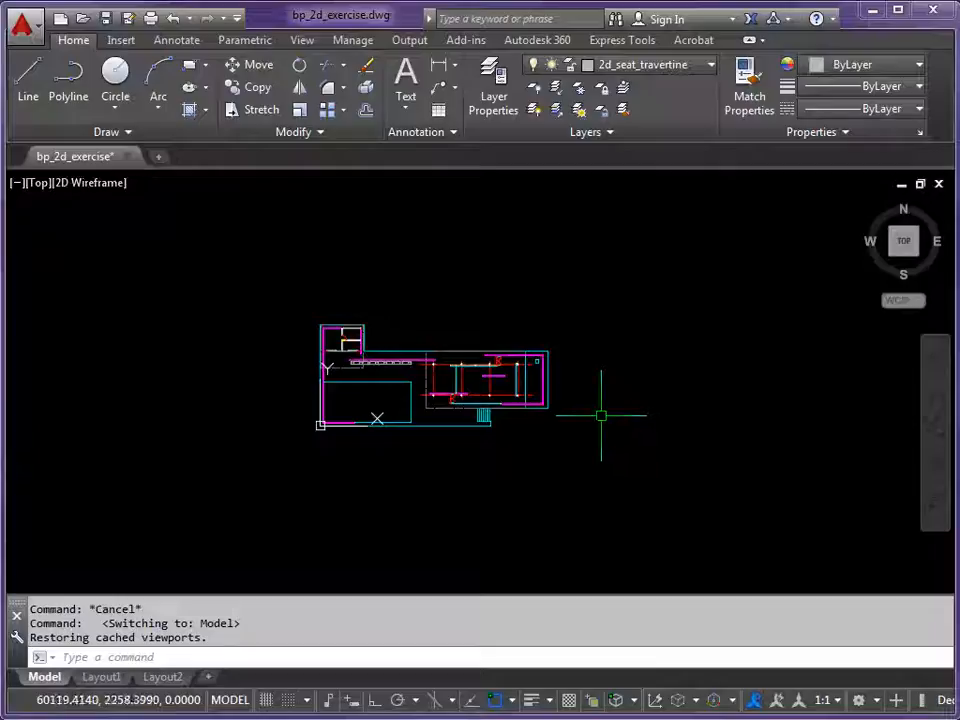
key("Escape")
type("l")
key("Return")
left_click(737, 378)
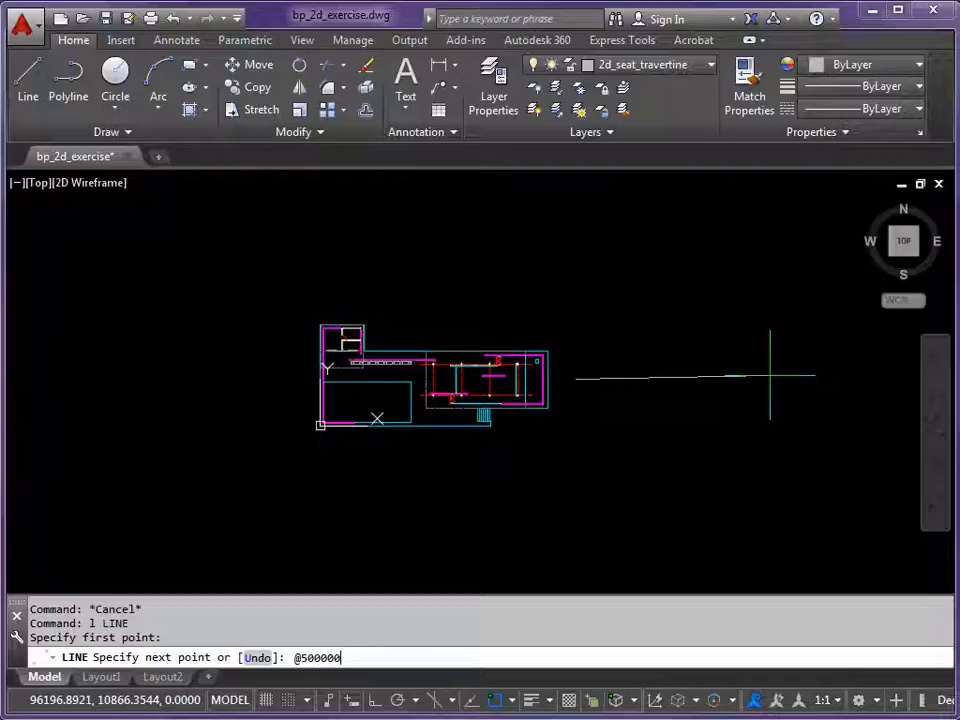
type("@500000<0")
key("Return")
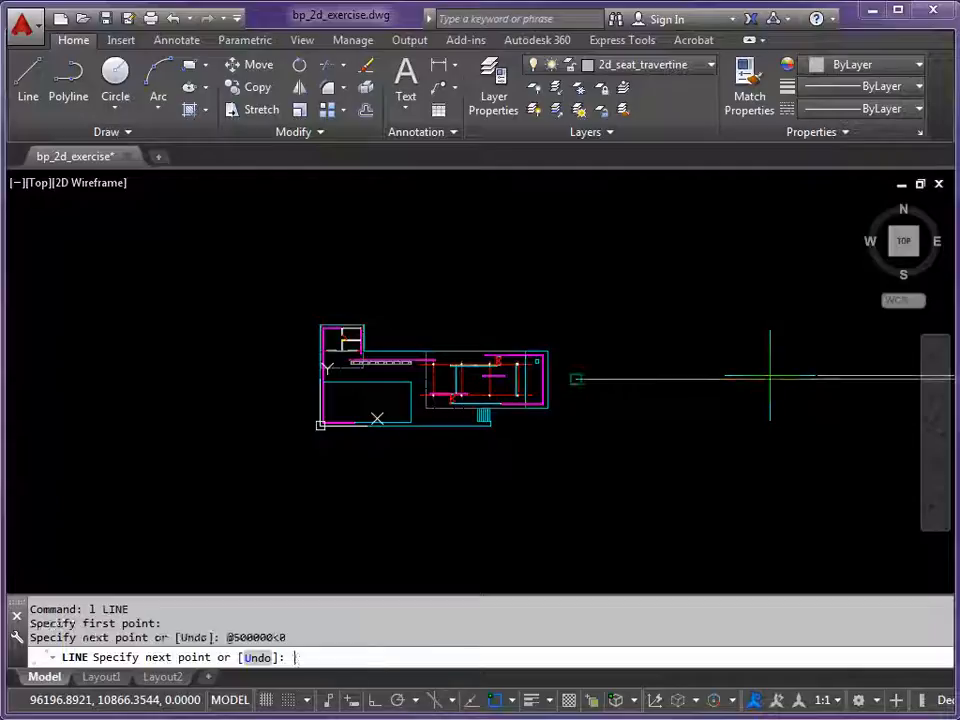
End the line and zoom to the drawing's extents inside the activated viewport on Layout1.
key("Return")
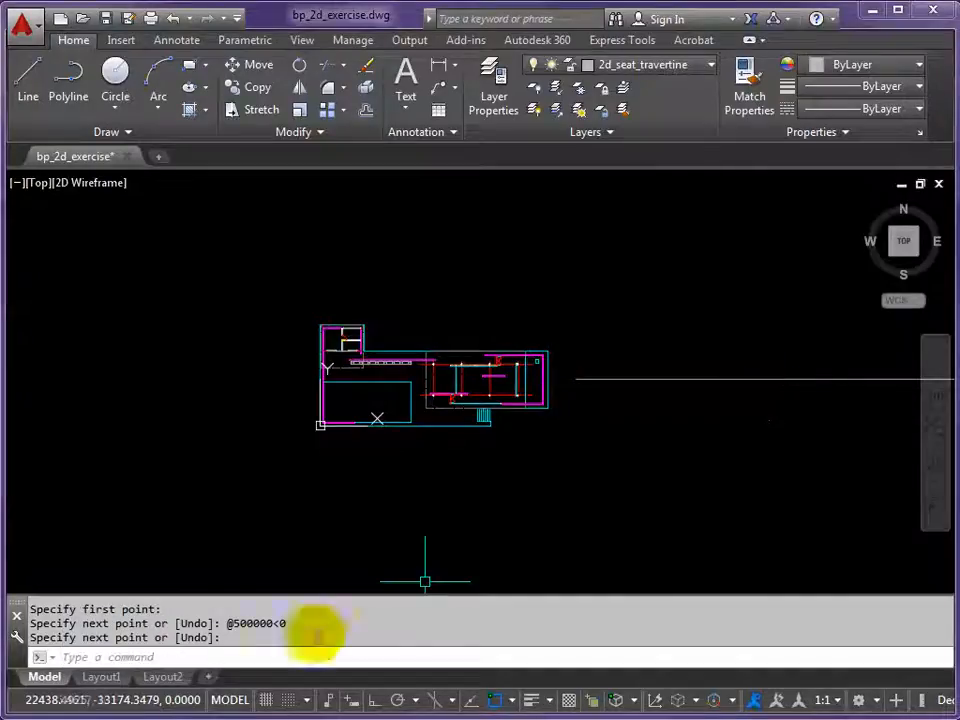
left_click(101, 678)
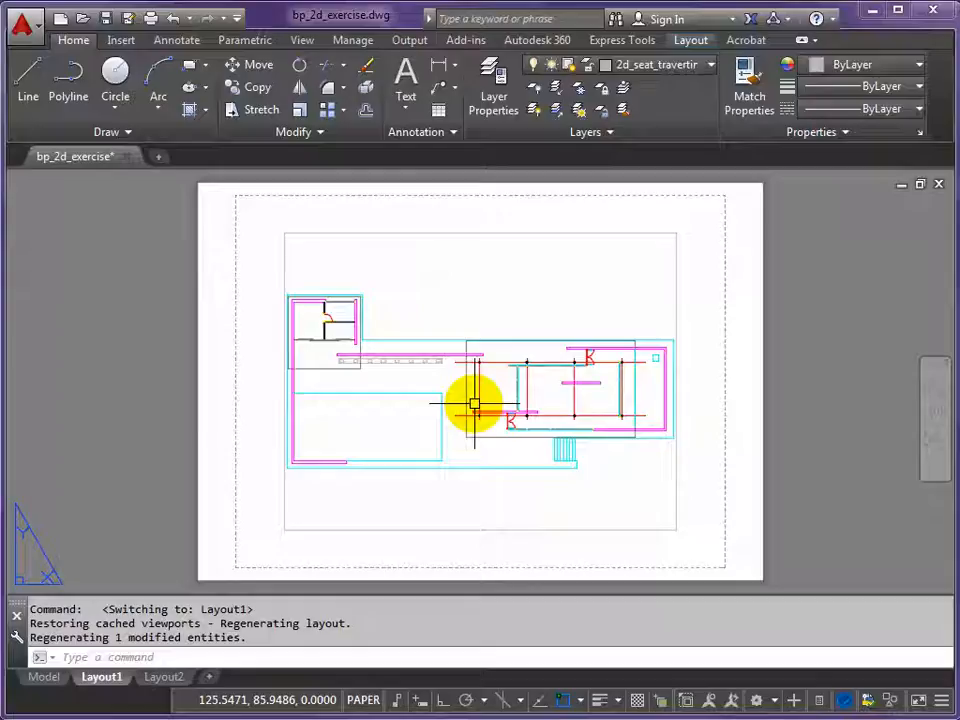
double_click(474, 404)
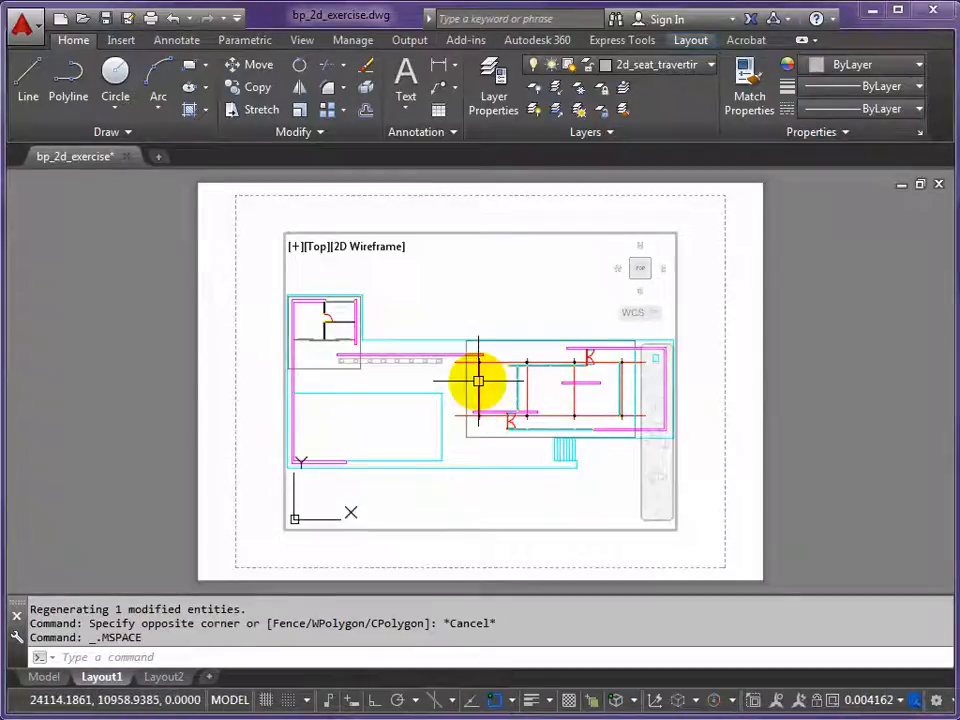
middle_click(477, 381)
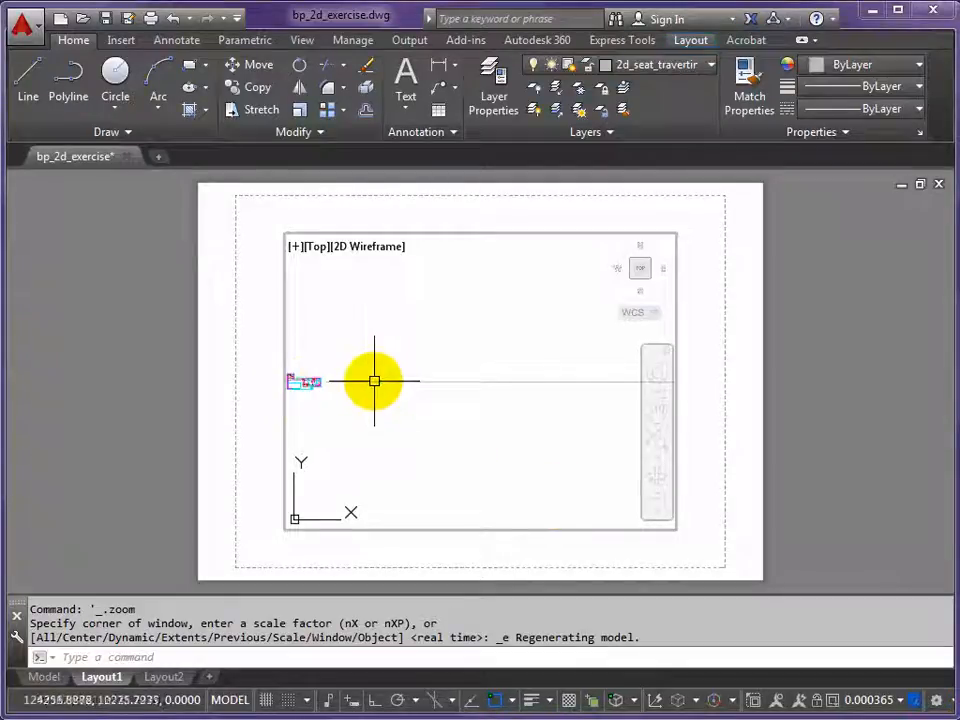
Erase the long horizontal line, fit the floor plan to Layout1's viewport and return to paper space.
mouse_move(369, 381)
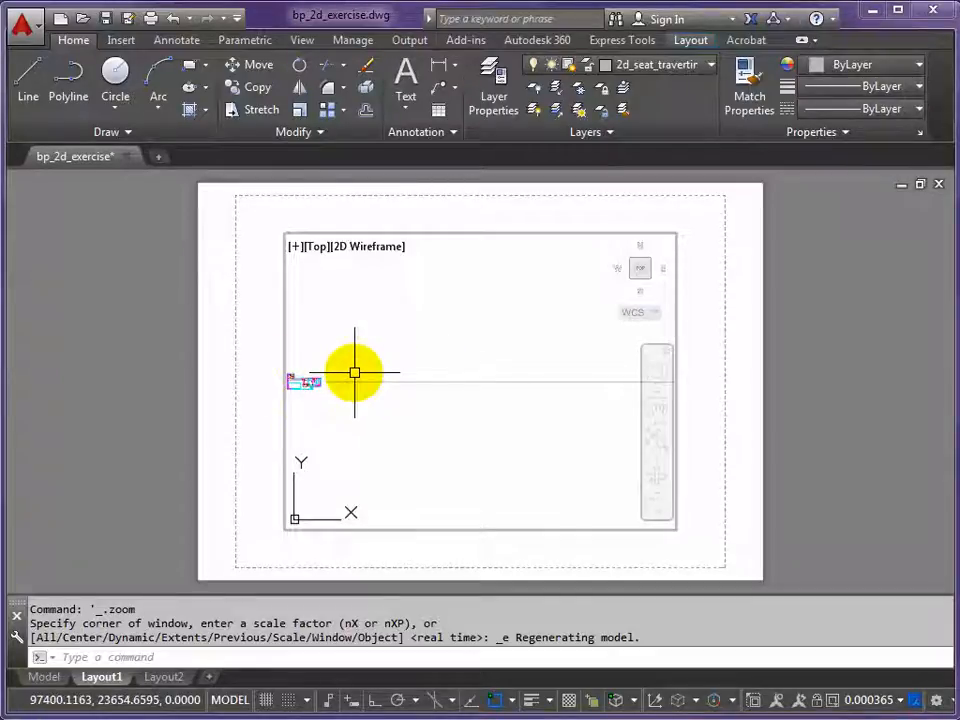
left_click(408, 382)
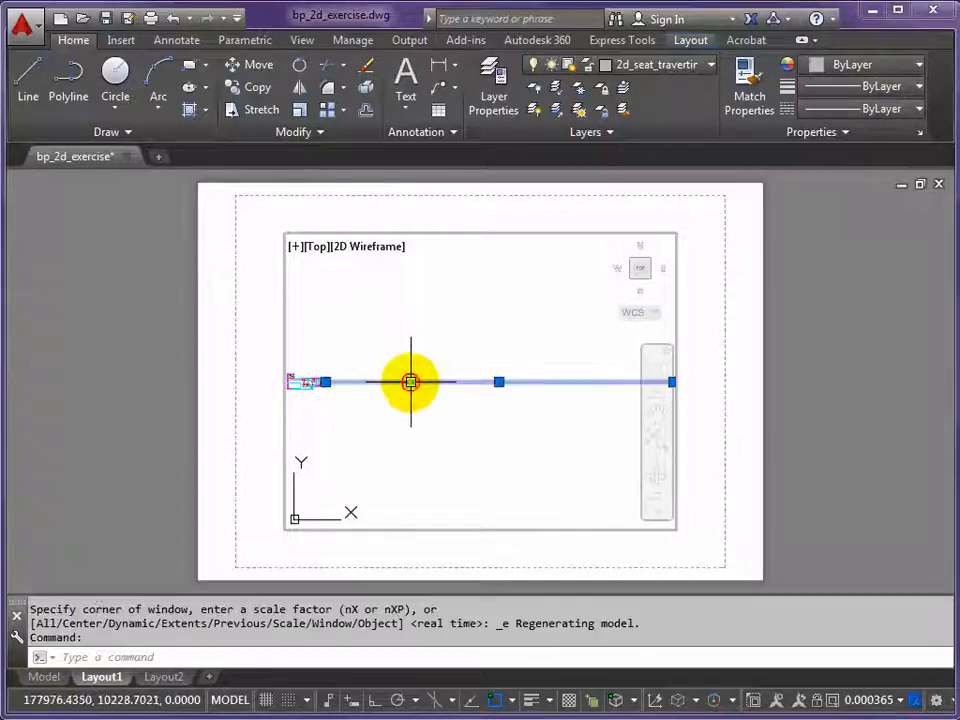
key("Delete")
middle_click(443, 382)
middle_click(443, 382)
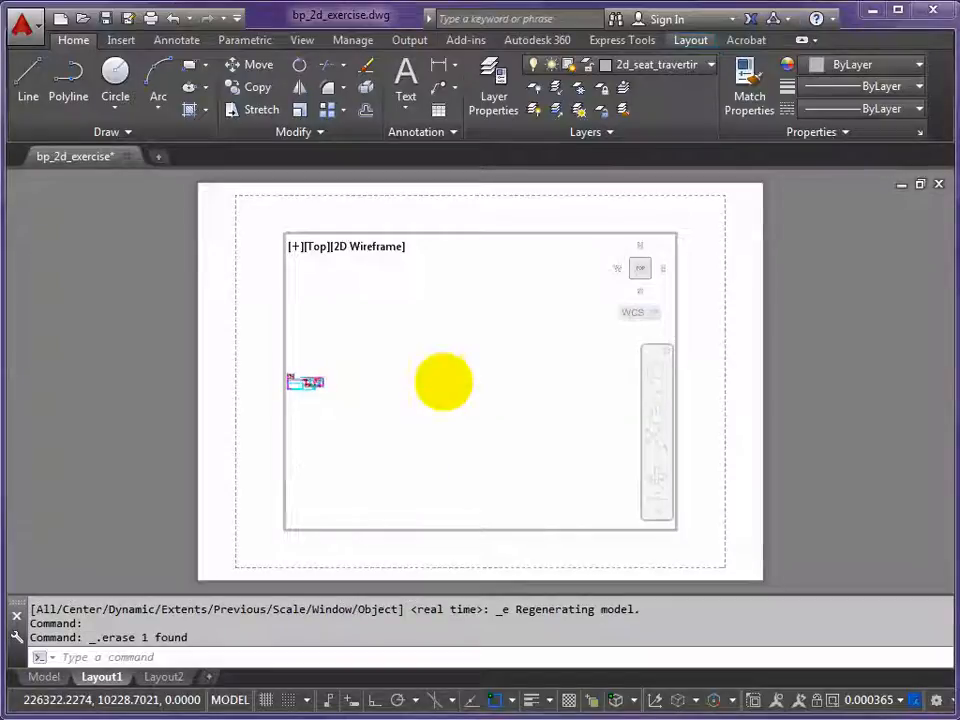
middle_click(443, 382)
middle_click(443, 382)
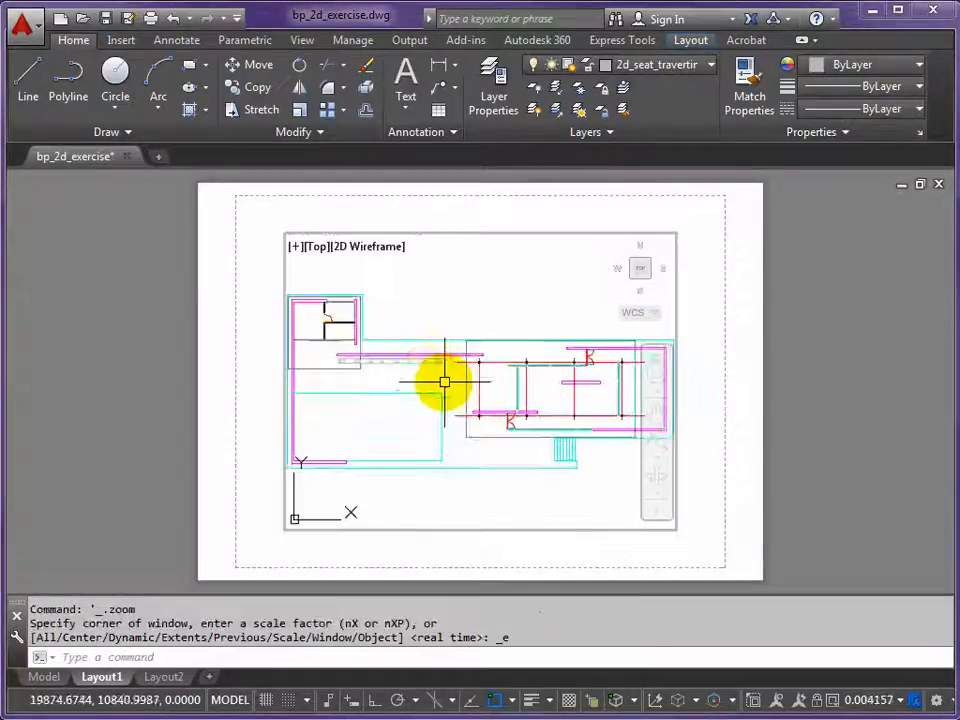
double_click(160, 404)
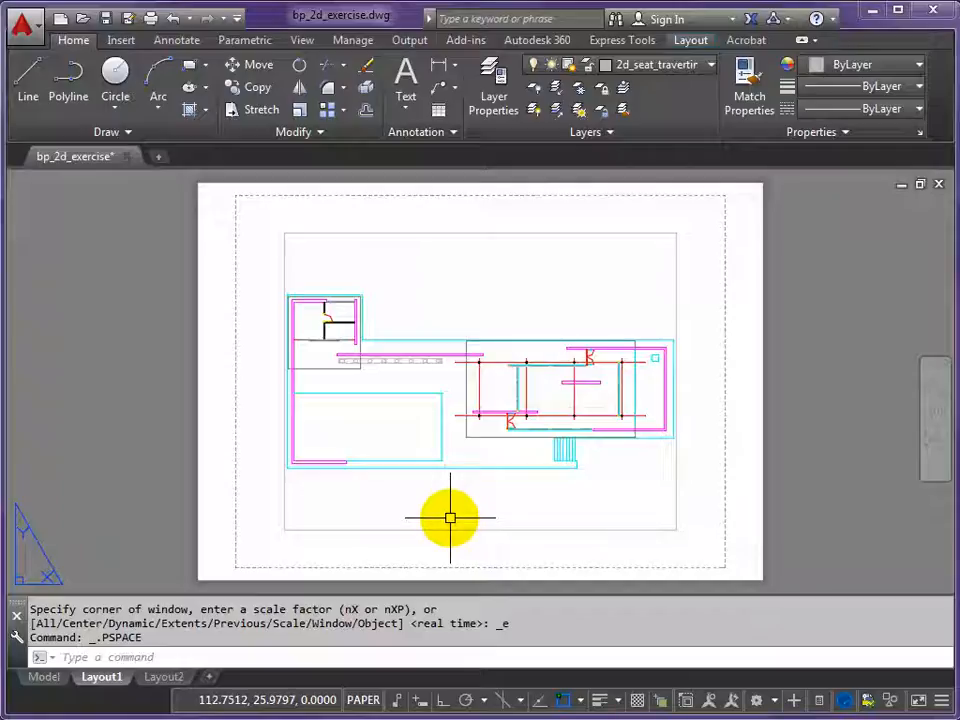
Modify Layout1's page setup to use DWG To PDF.pc3 as the plotter.
right_click(104, 678)
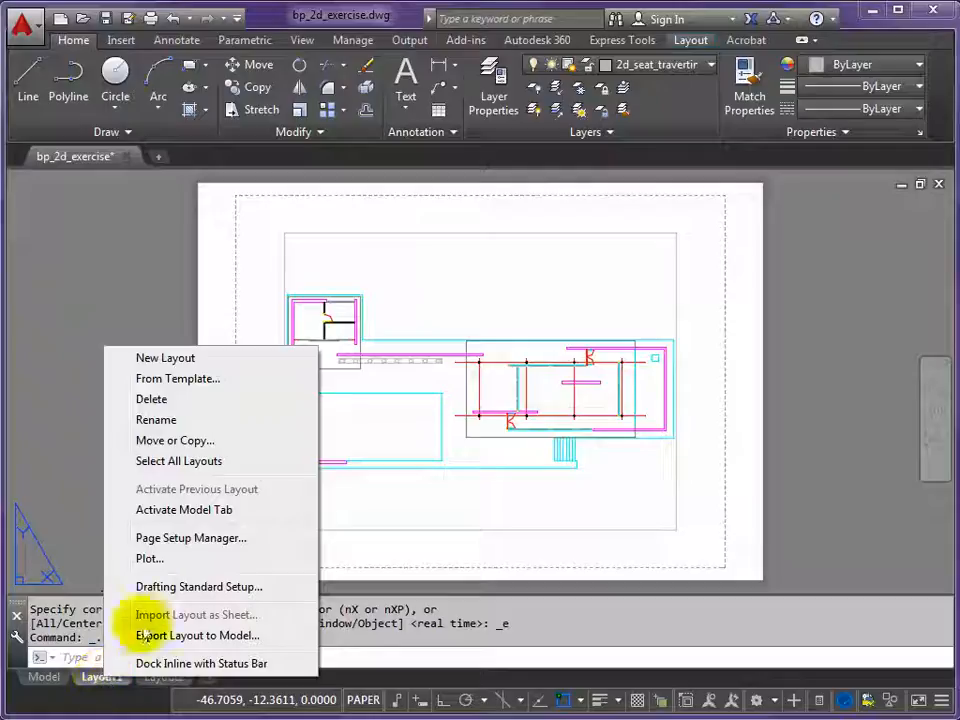
left_click(170, 540)
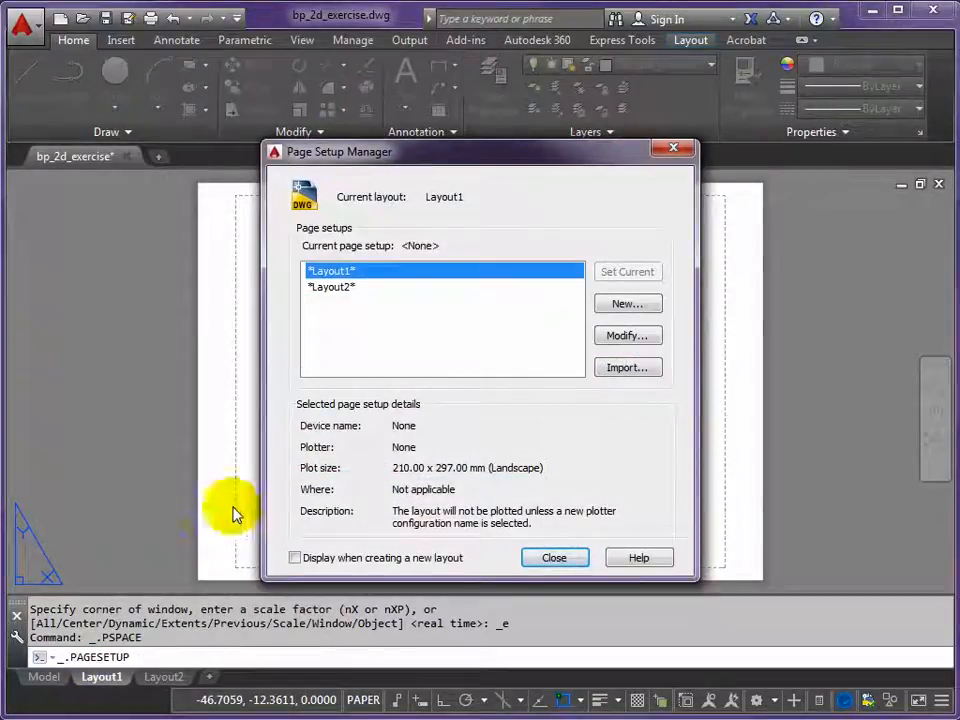
left_click(634, 337)
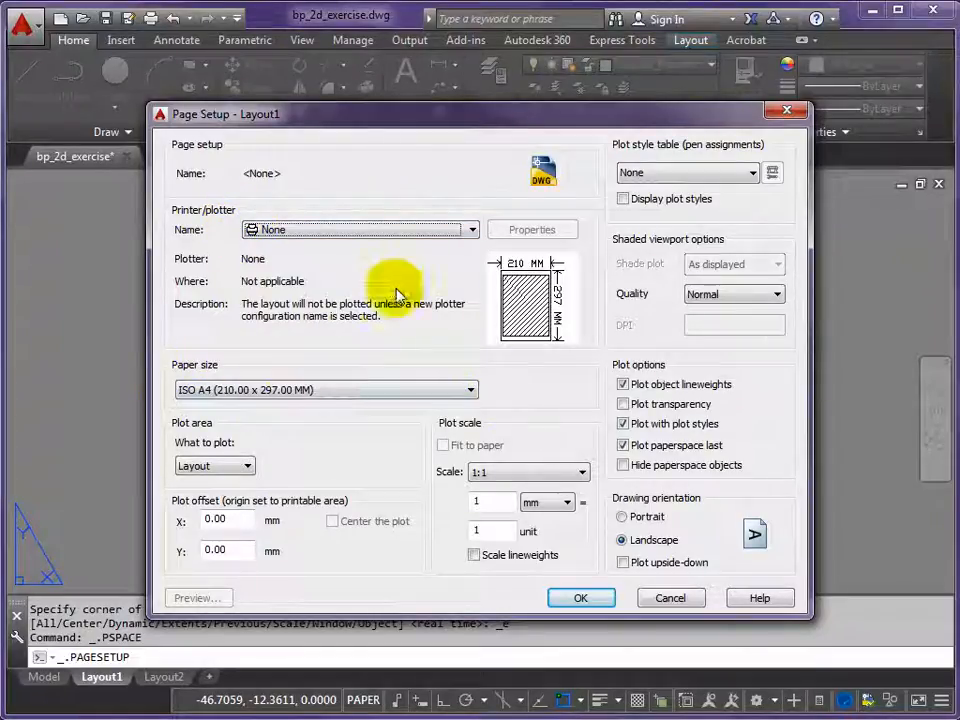
left_click(473, 232)
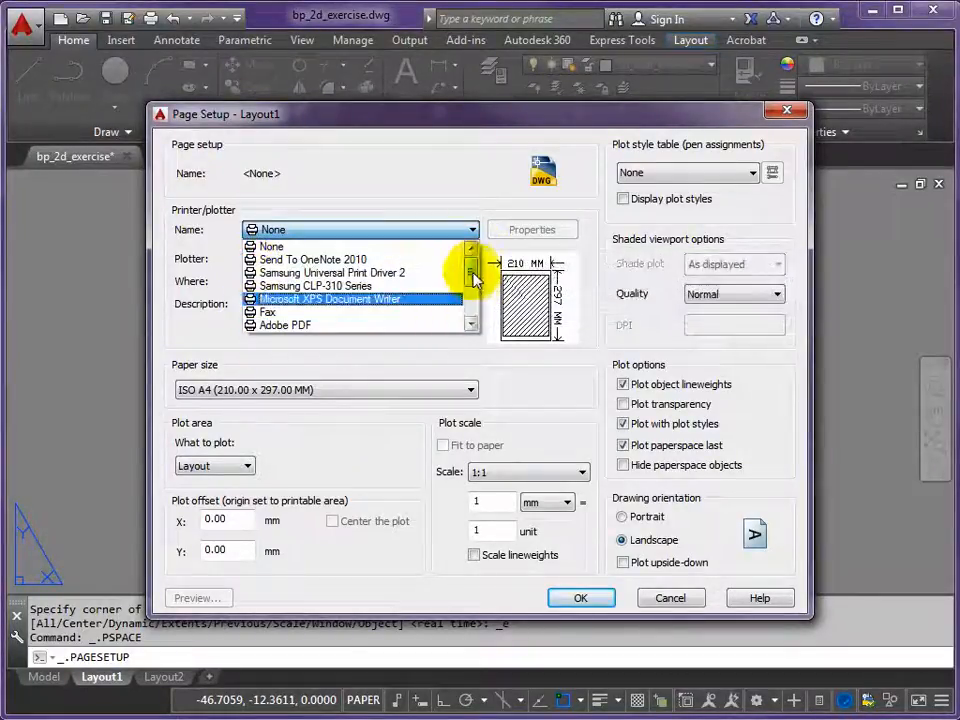
mouse_move(475, 272)
left_mouse_down()
mouse_move(462, 316)
mouse_move(478, 266)
left_mouse_up()
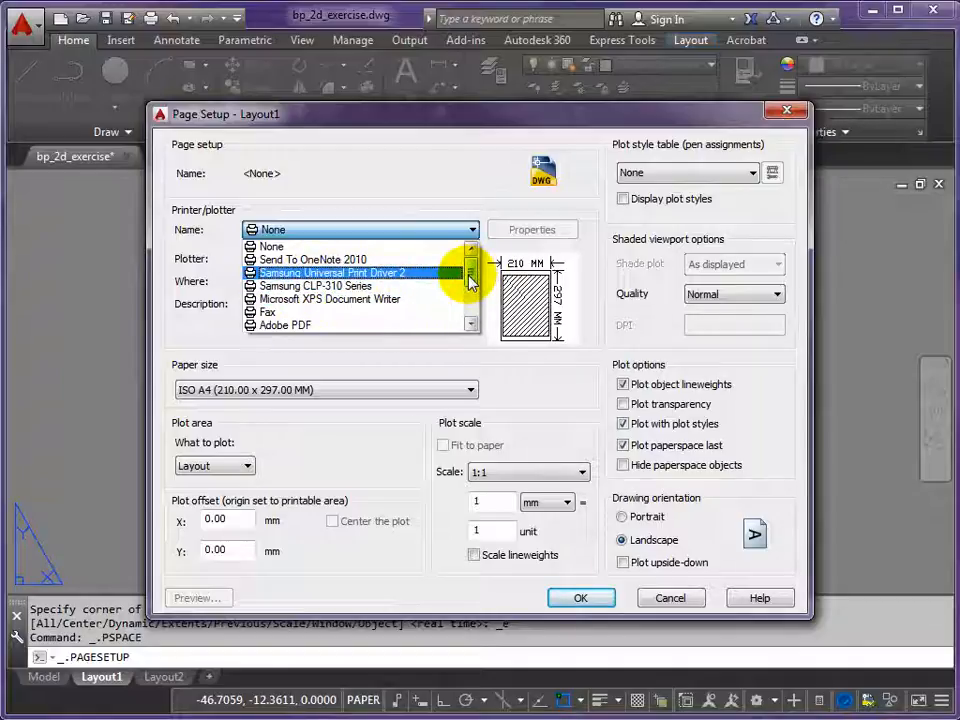
left_click_drag(468, 276, 465, 290)
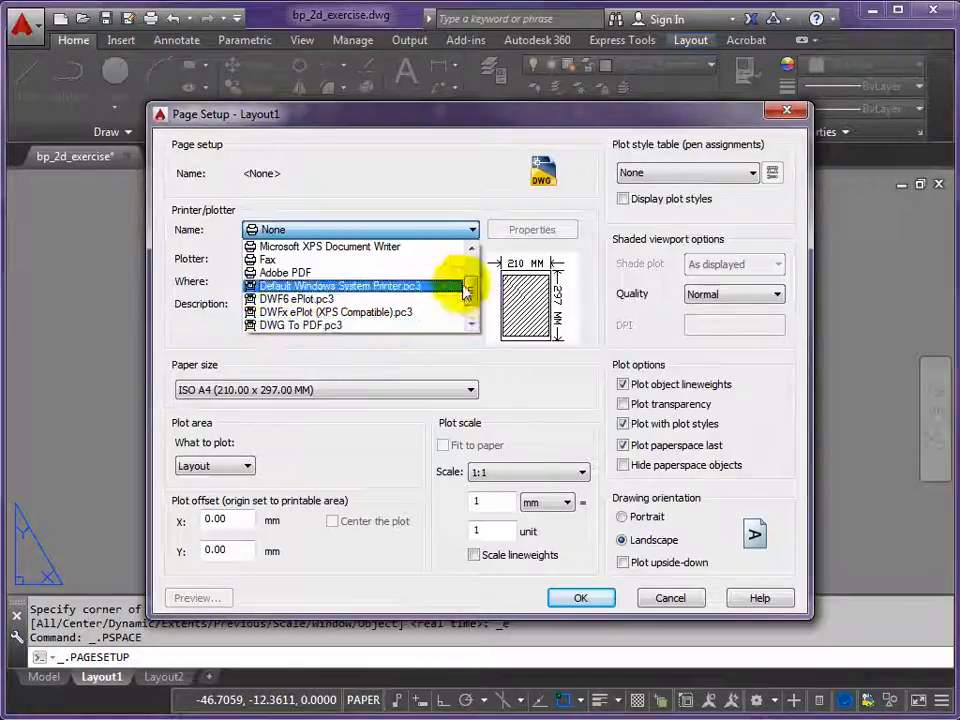
left_click_drag(476, 300, 474, 312)
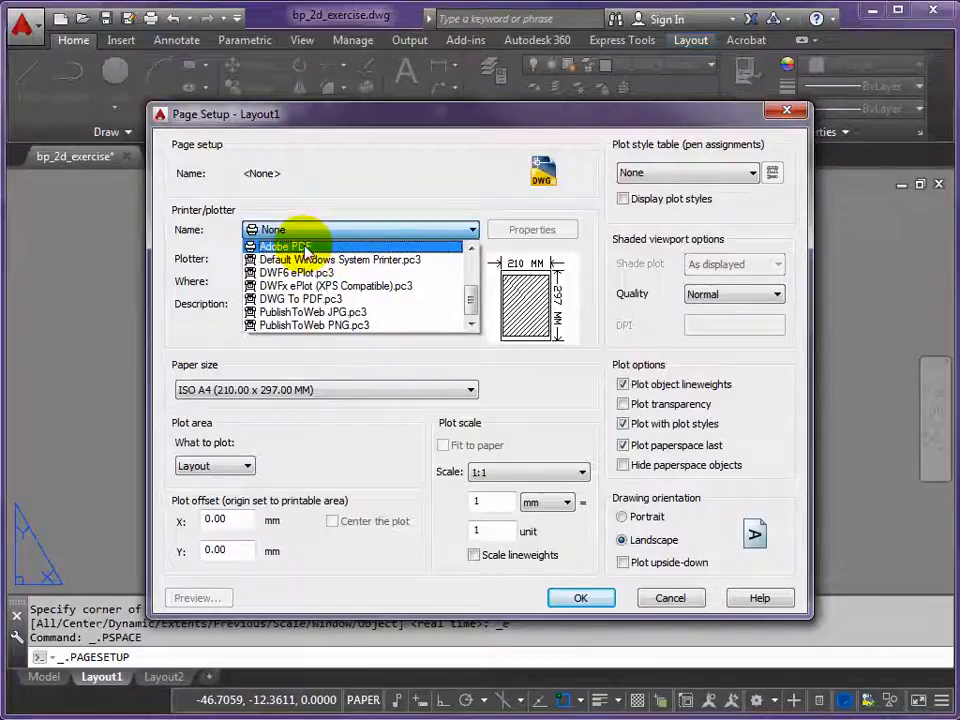
left_click(298, 302)
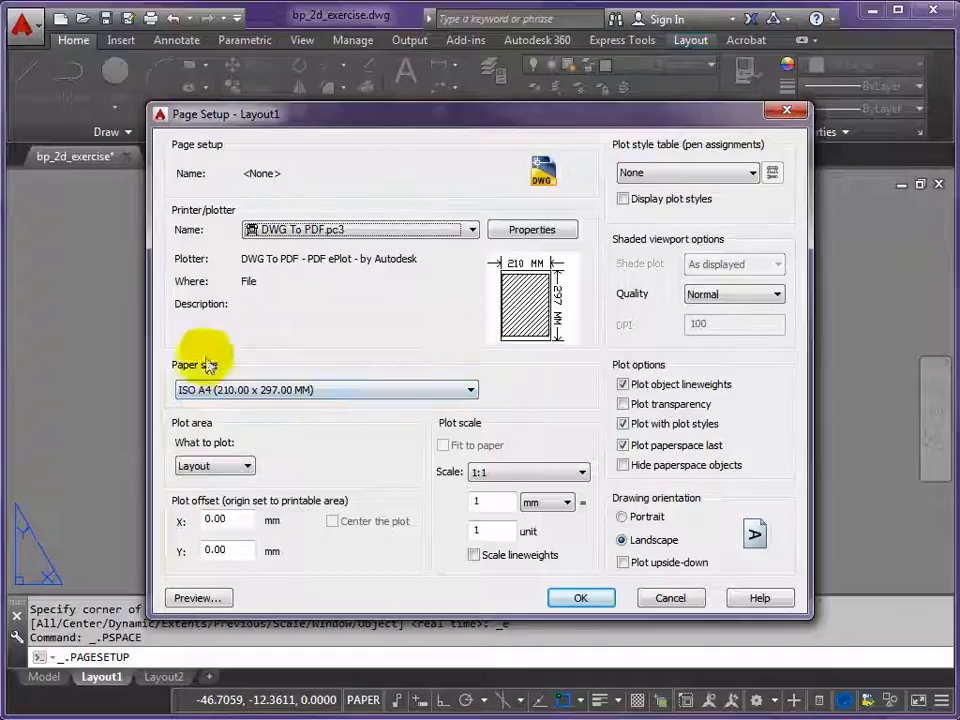
Set the paper size to ISO A3 (420.00 x 297.00 MM), keeping Layout as the plot area.
left_click(471, 391)
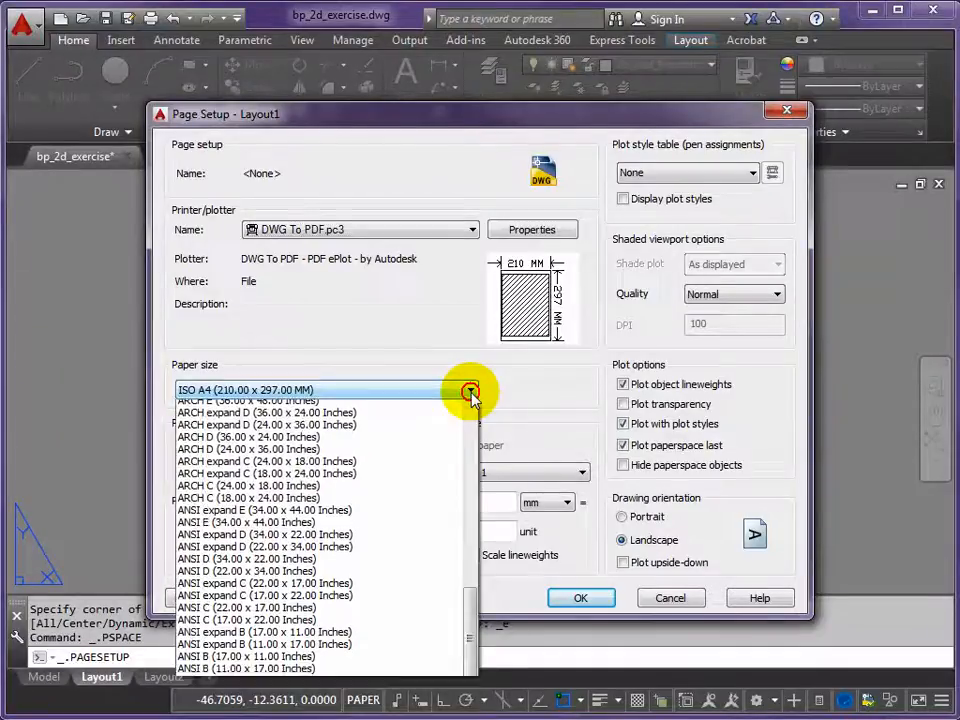
left_click_drag(477, 697, 476, 627)
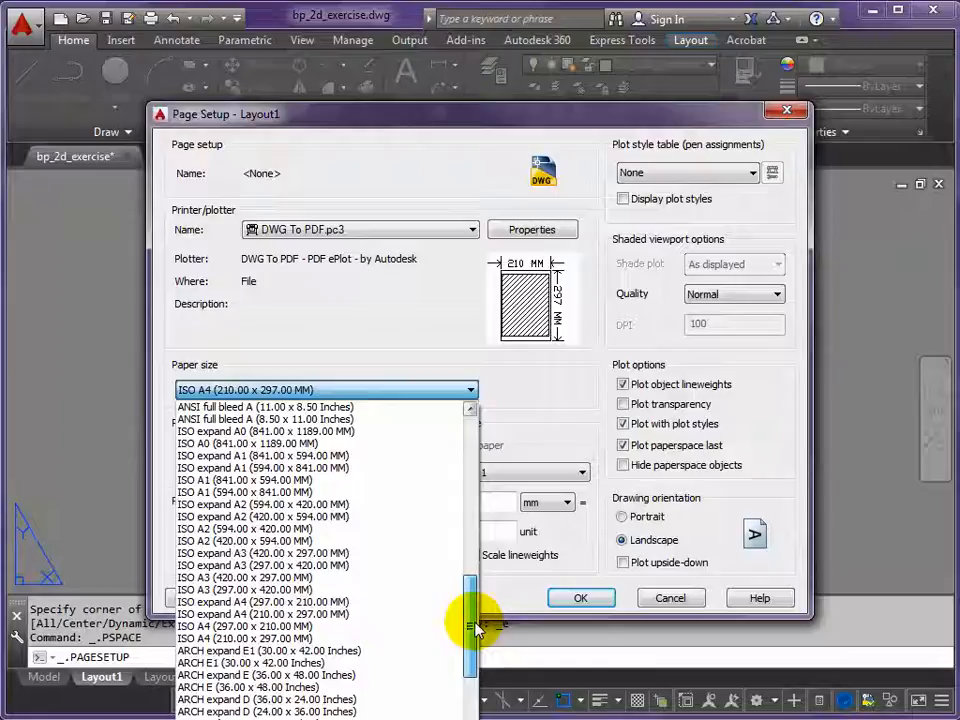
left_click(247, 578)
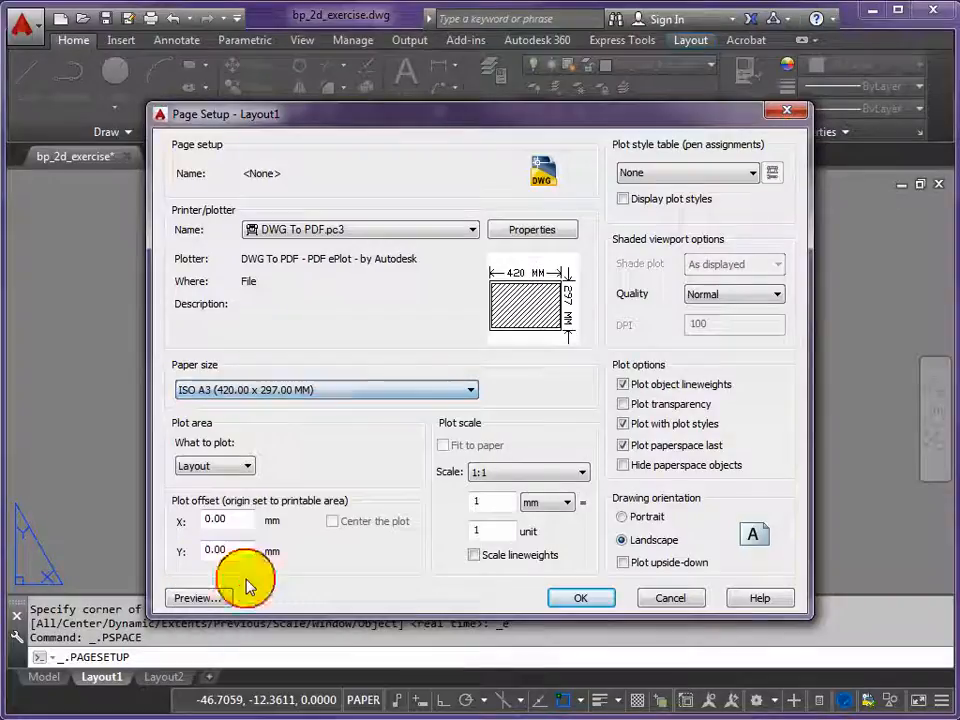
mouse_move(583, 337)
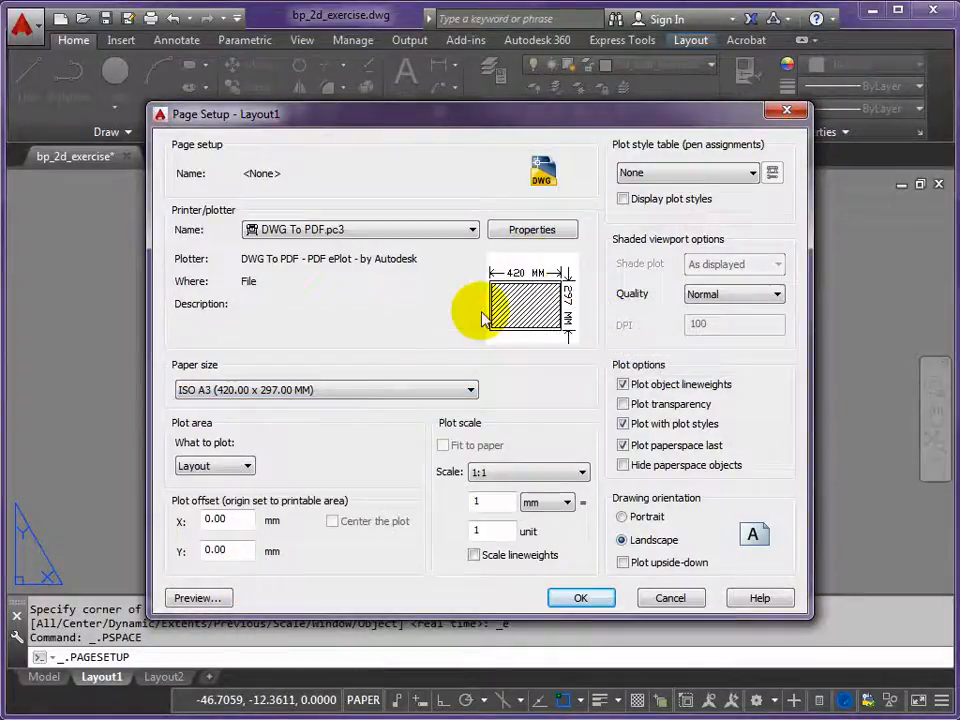
left_click(249, 467)
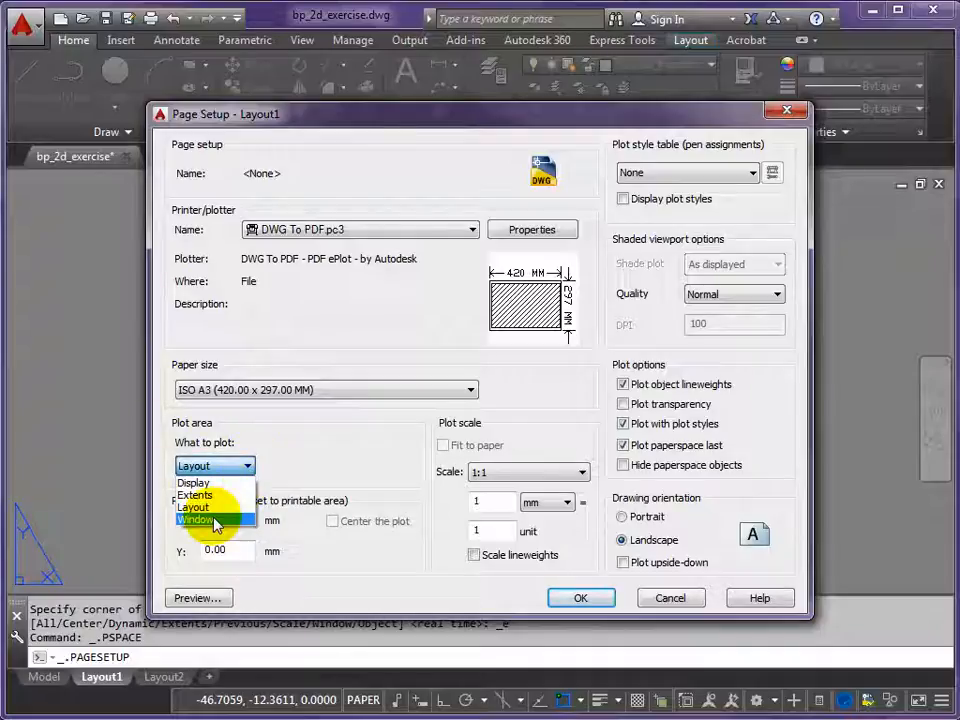
left_click(298, 466)
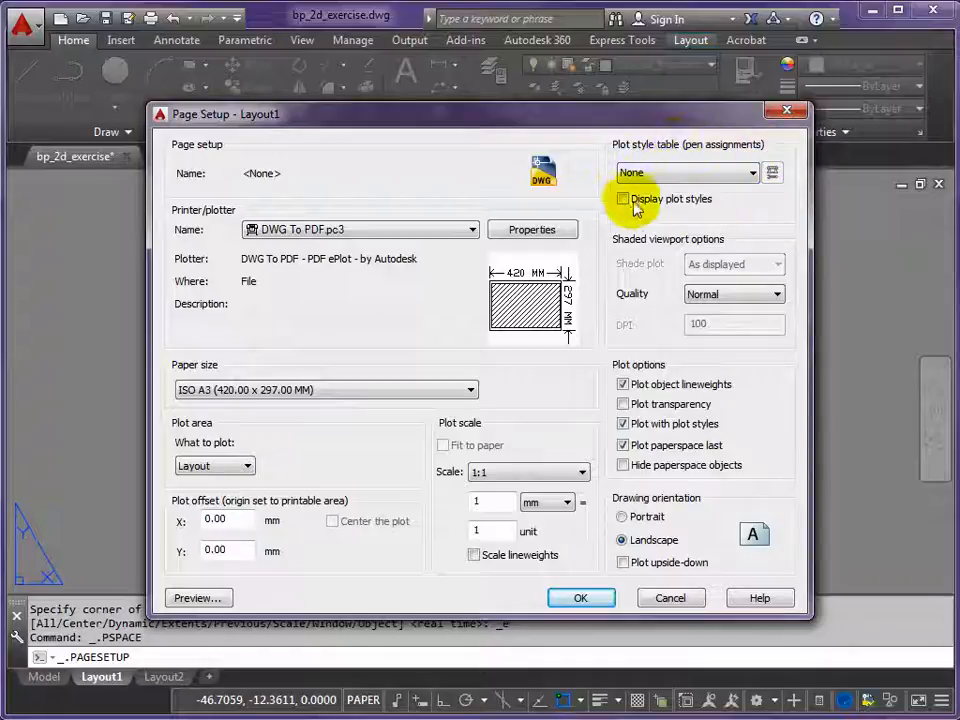
Assign black-and-colour.ctb as the plot style table in Layout1's page setup.
left_click(755, 175)
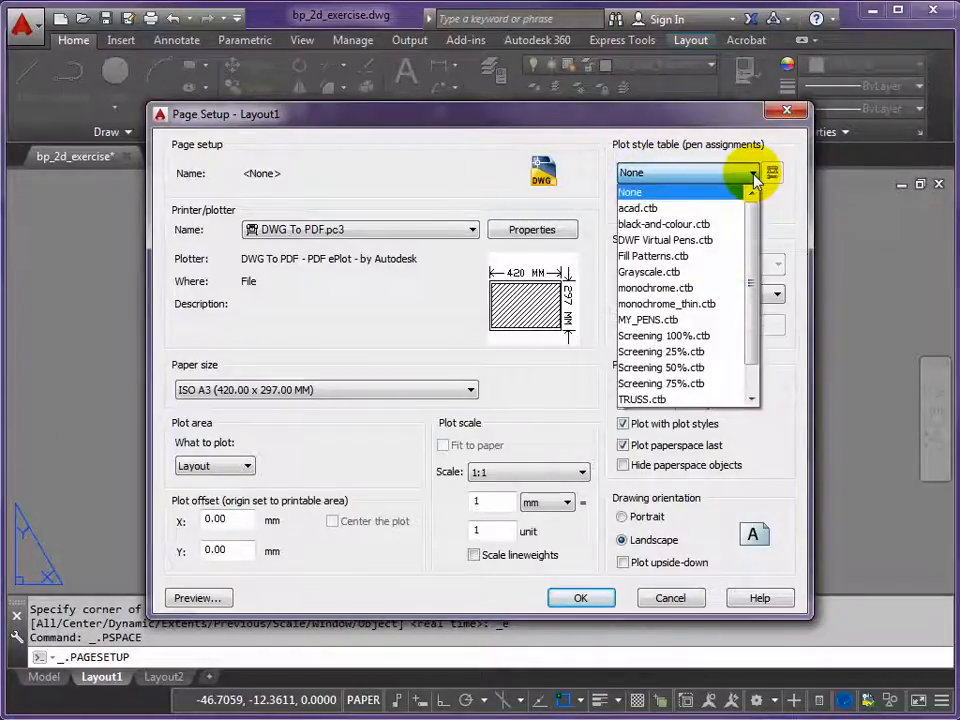
left_click(665, 225)
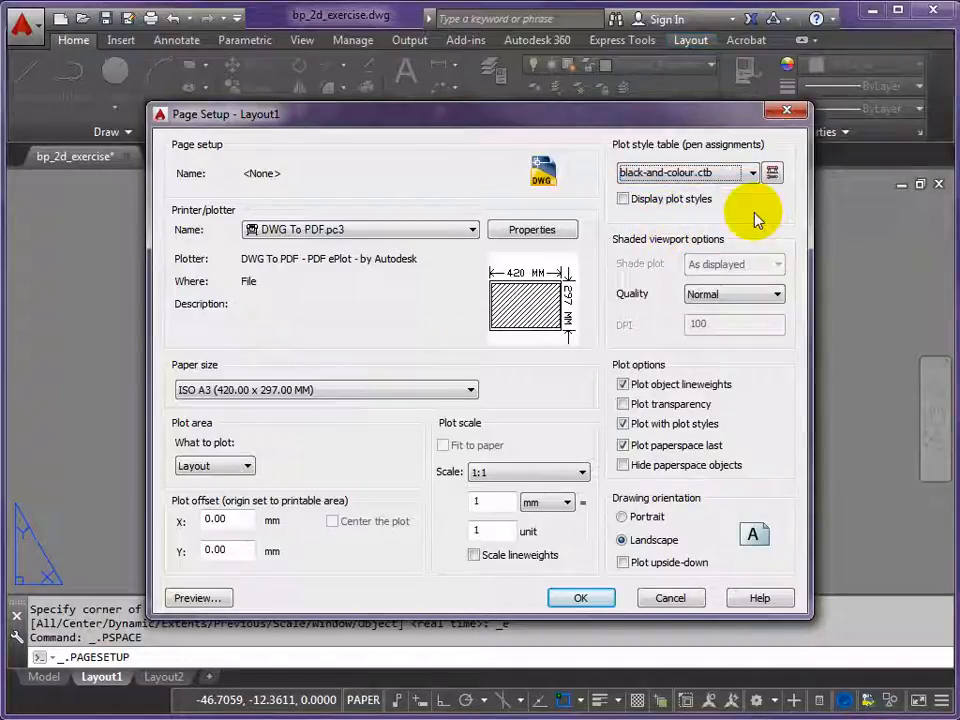
mouse_move(617, 124)
left_mouse_down()
mouse_move(600, 122)
mouse_move(612, 190)
mouse_move(615, 369)
mouse_move(607, 108)
left_mouse_up()
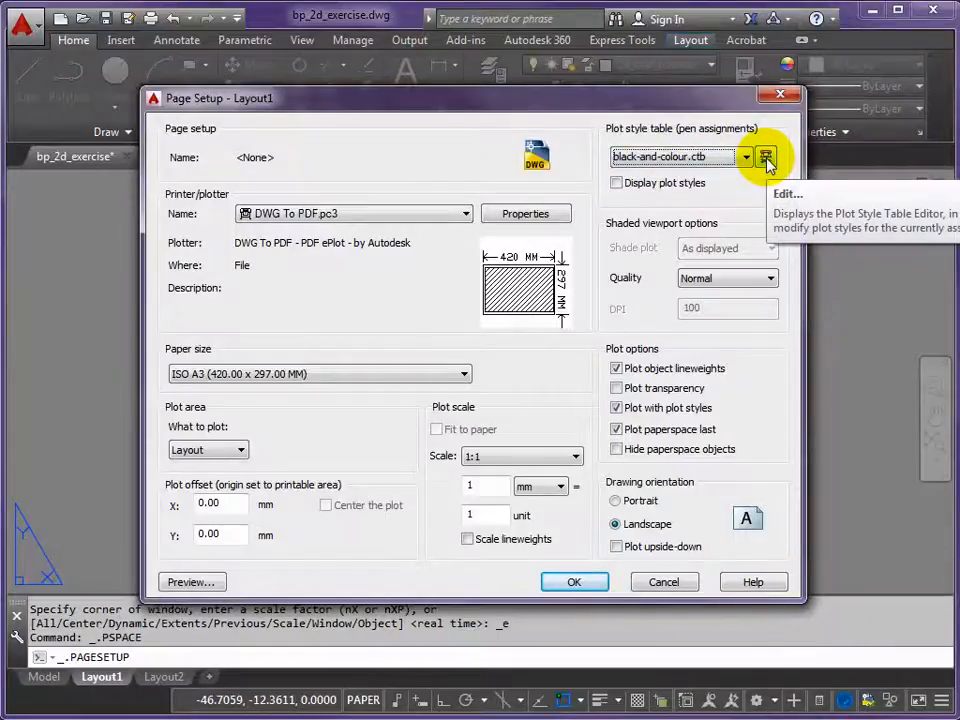
Examine the plot colour and lineweight settings of Colors 1 to 9 in the black-and-colour.ctb plot style table.
left_click(766, 160)
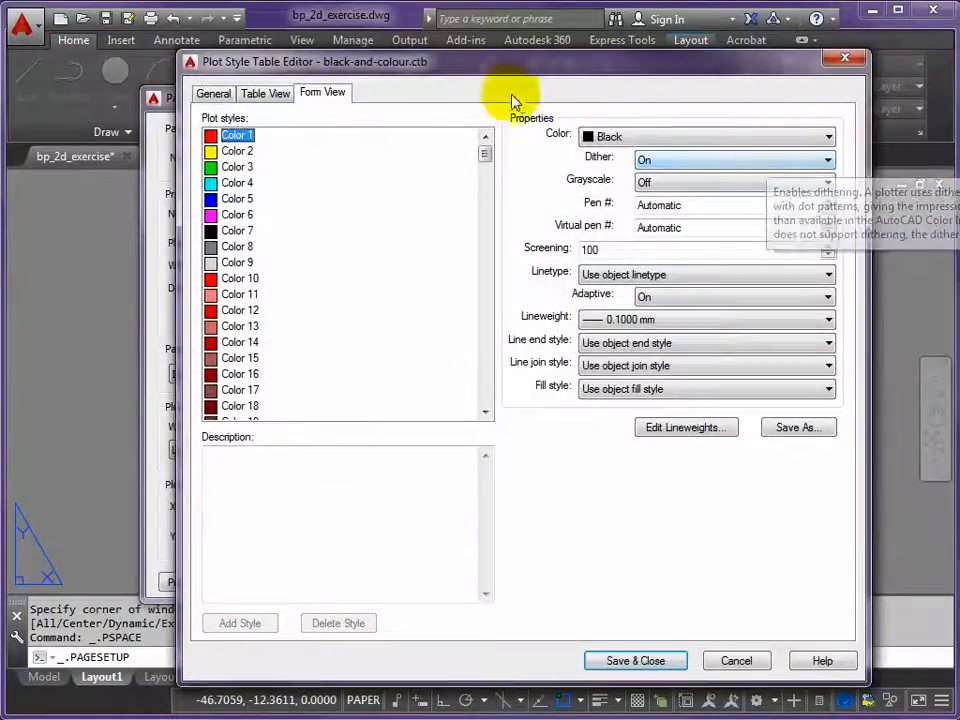
left_click_drag(483, 62, 459, 45)
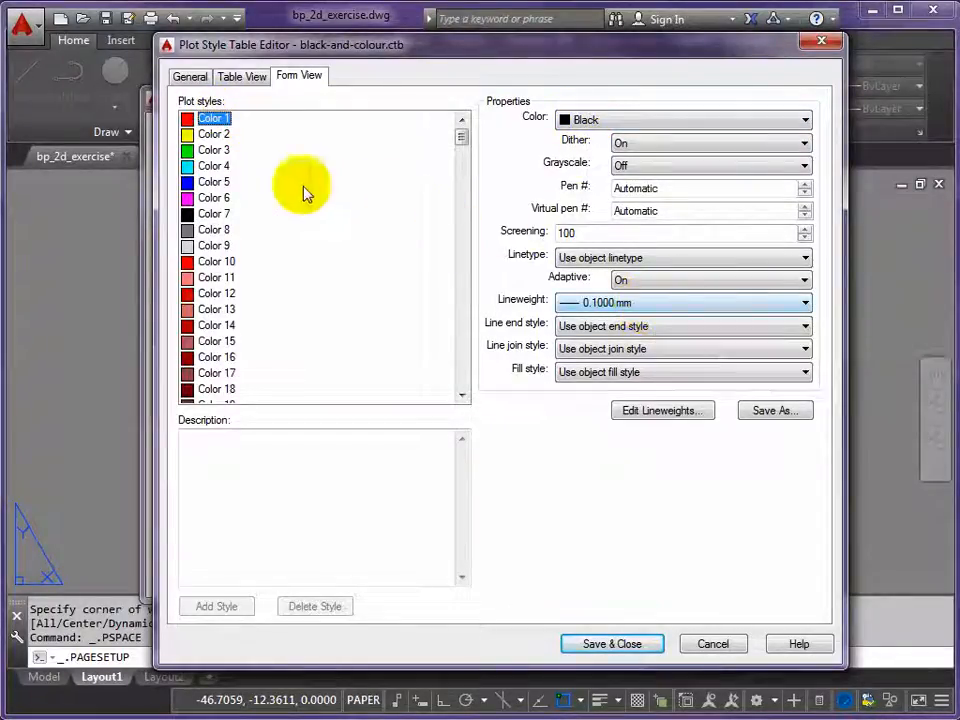
left_click(213, 134)
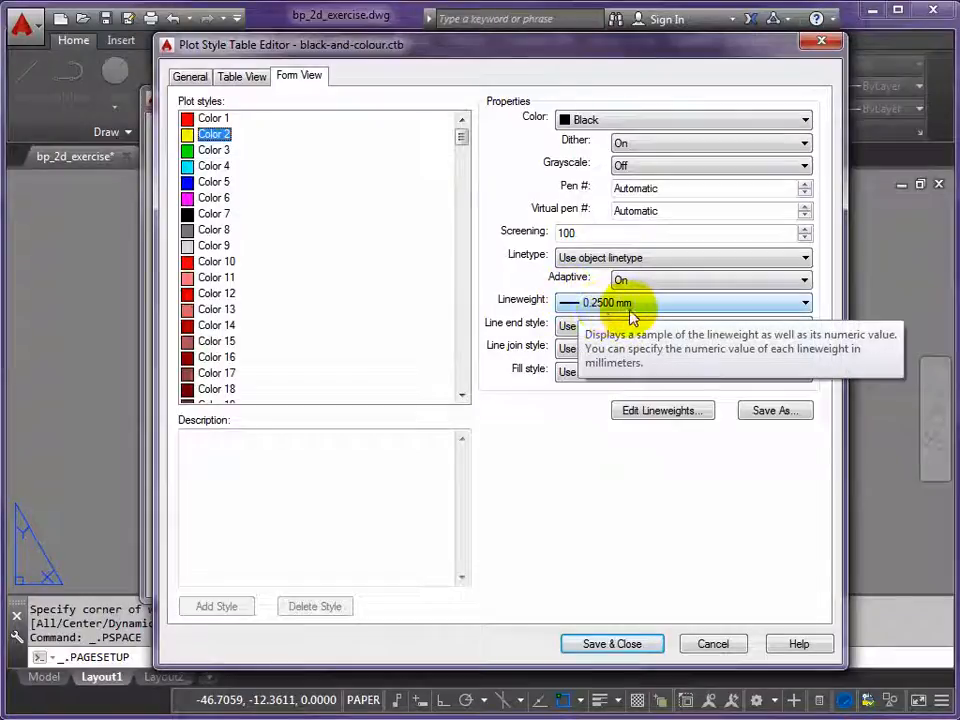
left_click(208, 150)
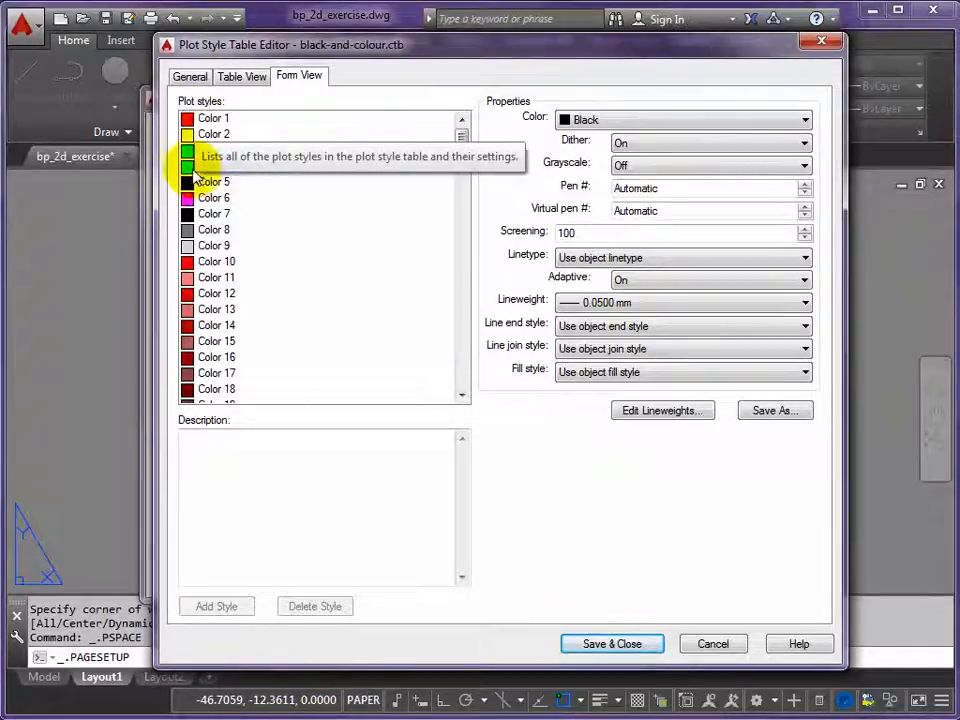
left_click(210, 166)
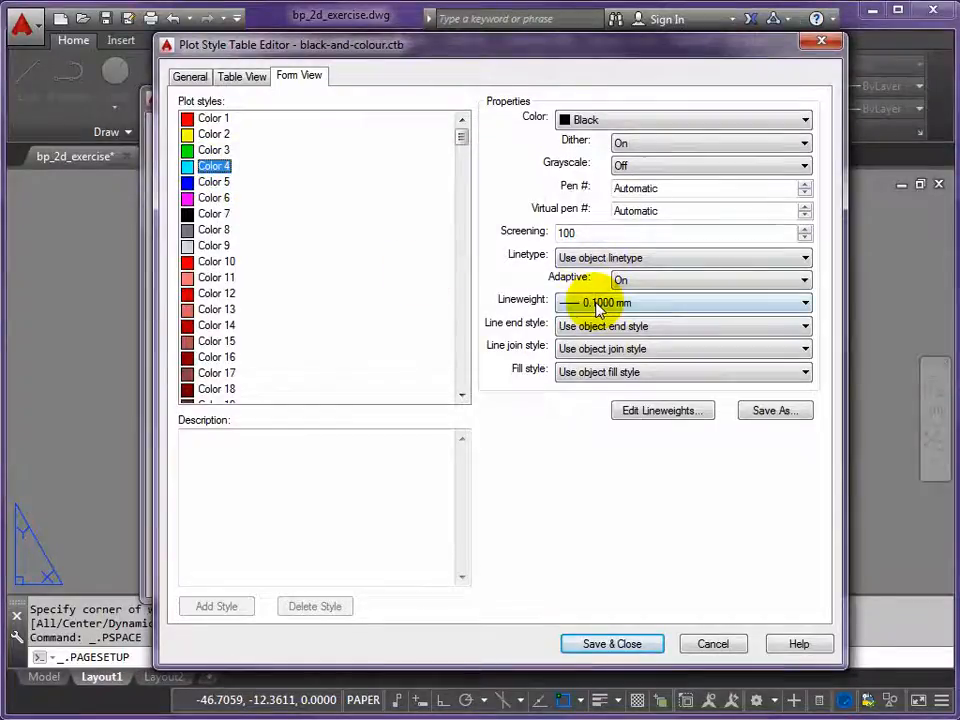
left_click(212, 182)
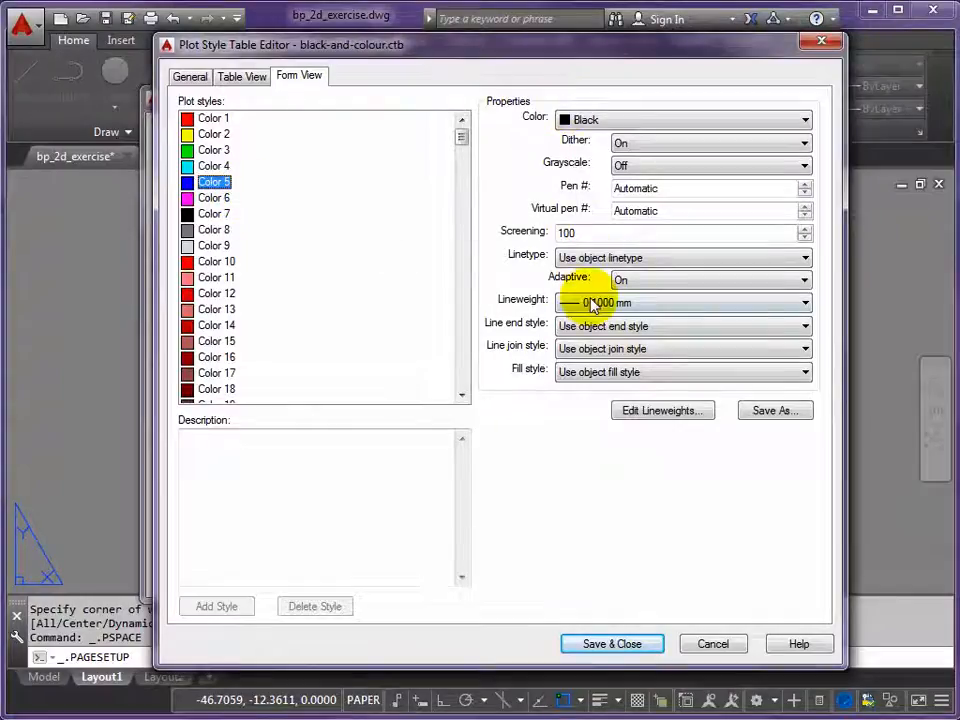
left_click(214, 197)
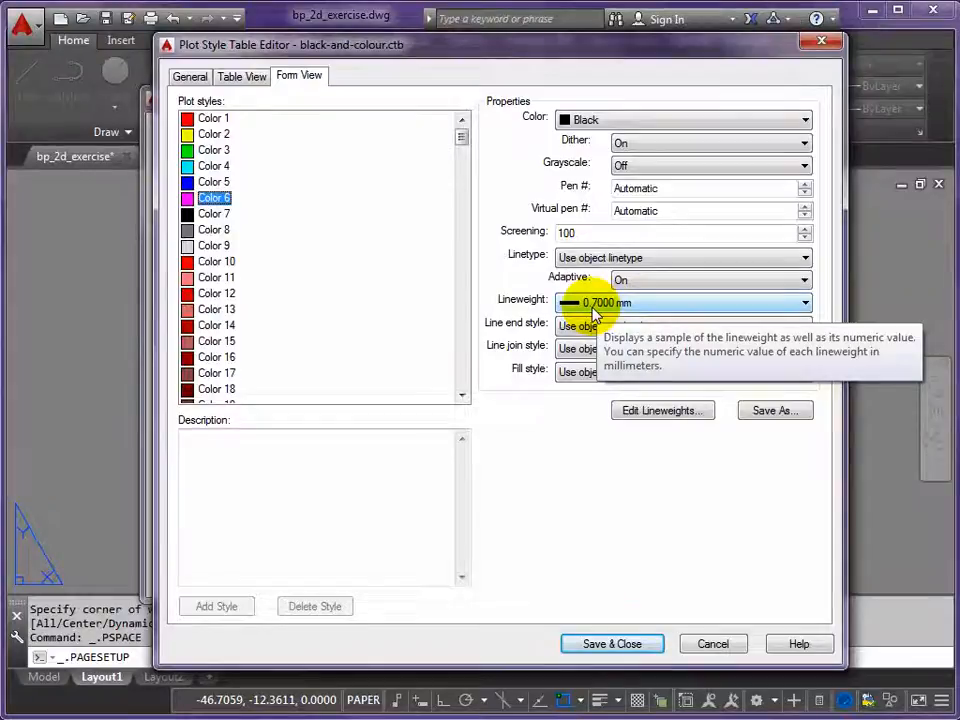
left_click(213, 214)
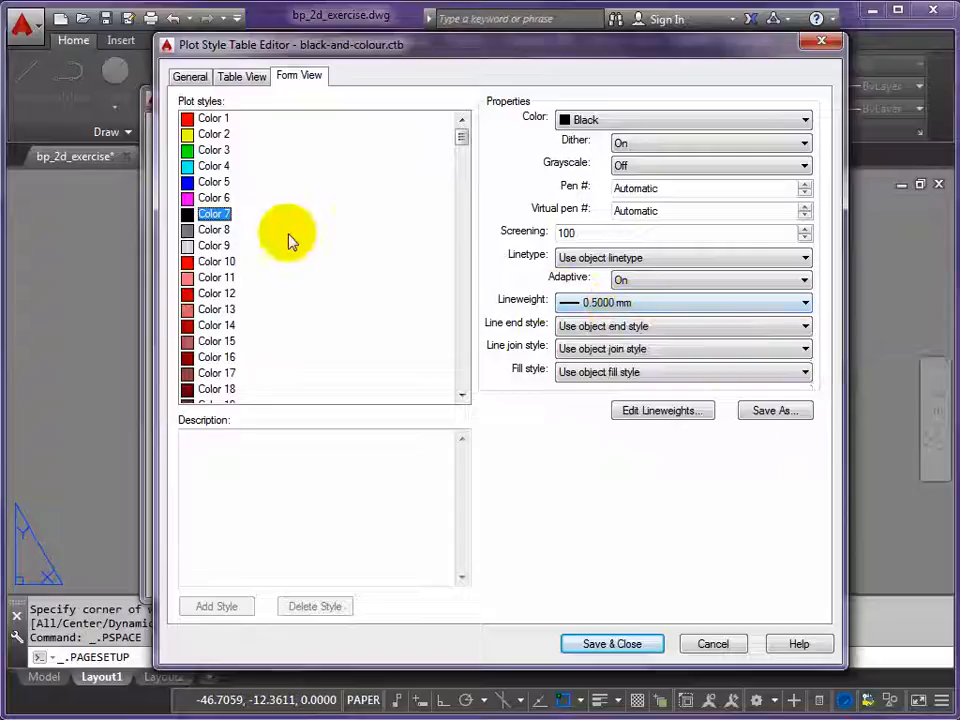
left_click(212, 231)
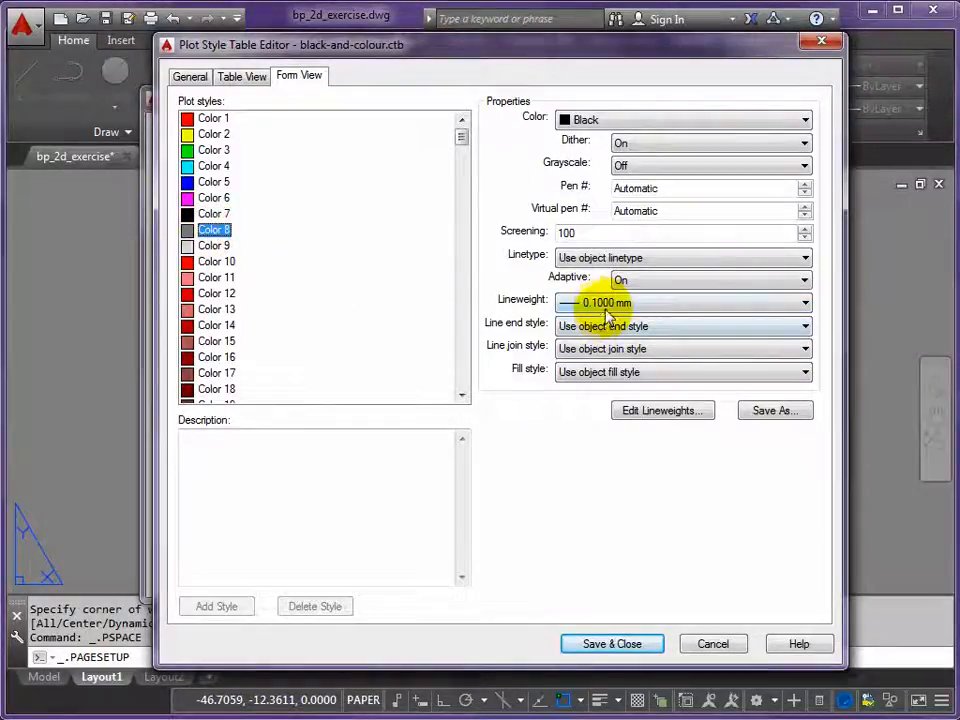
left_click(212, 246)
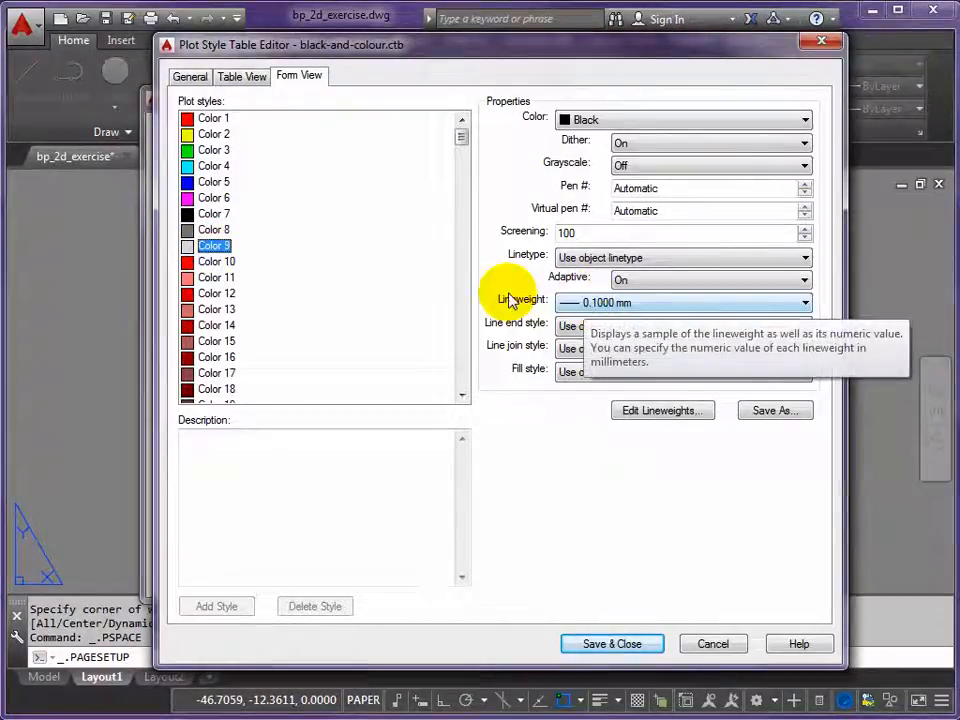
Examine the plot styles from Color 10 to Color 255, then save and close the plot style table.
left_click(211, 262)
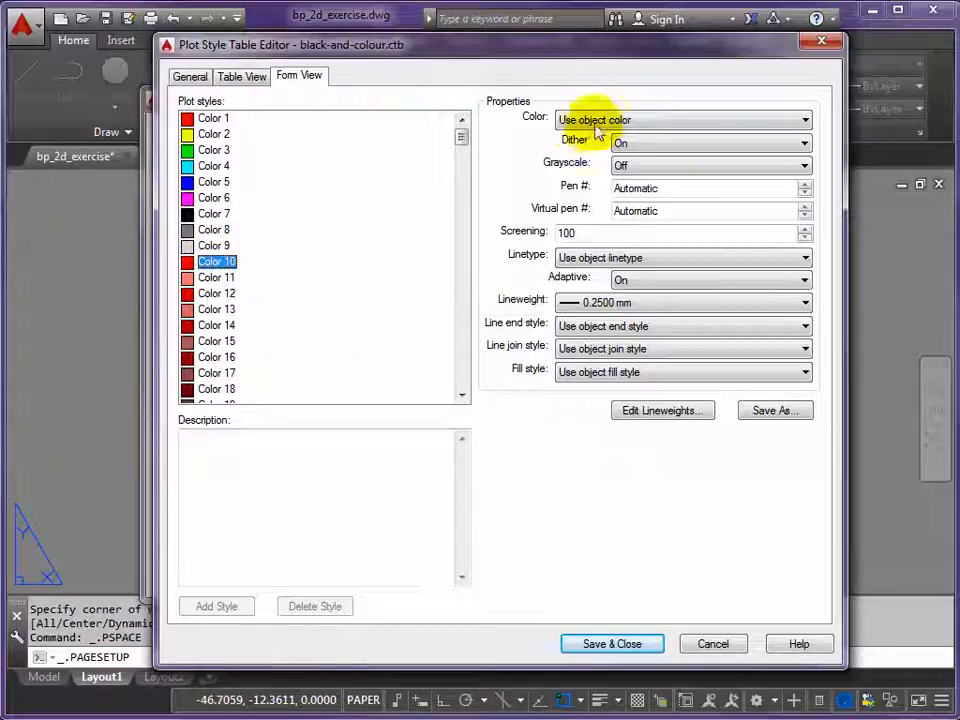
left_click(190, 278)
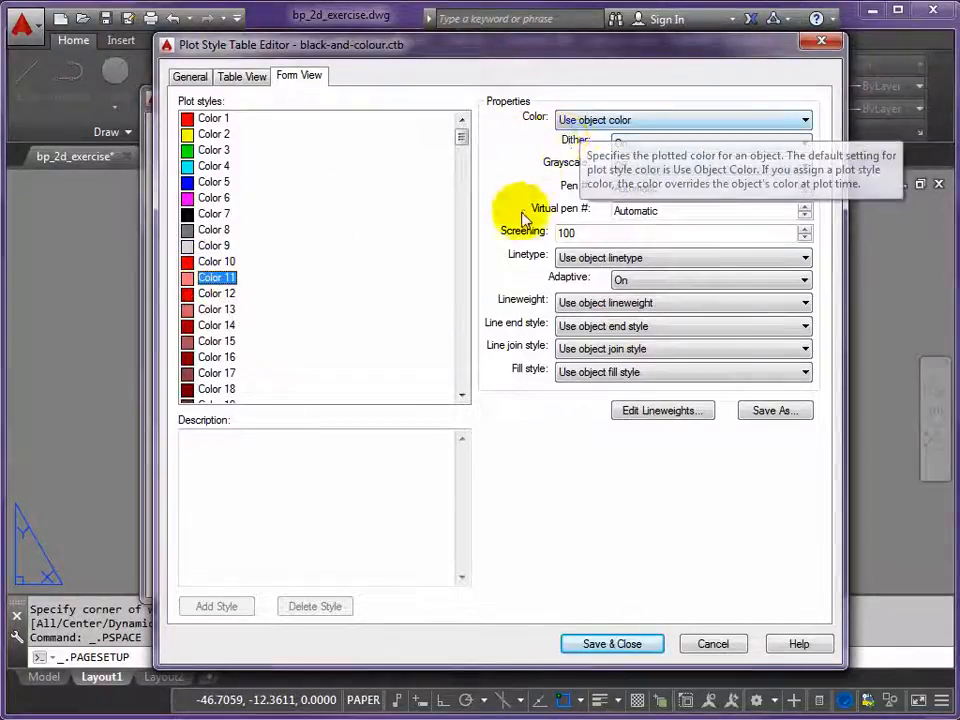
left_click(188, 296)
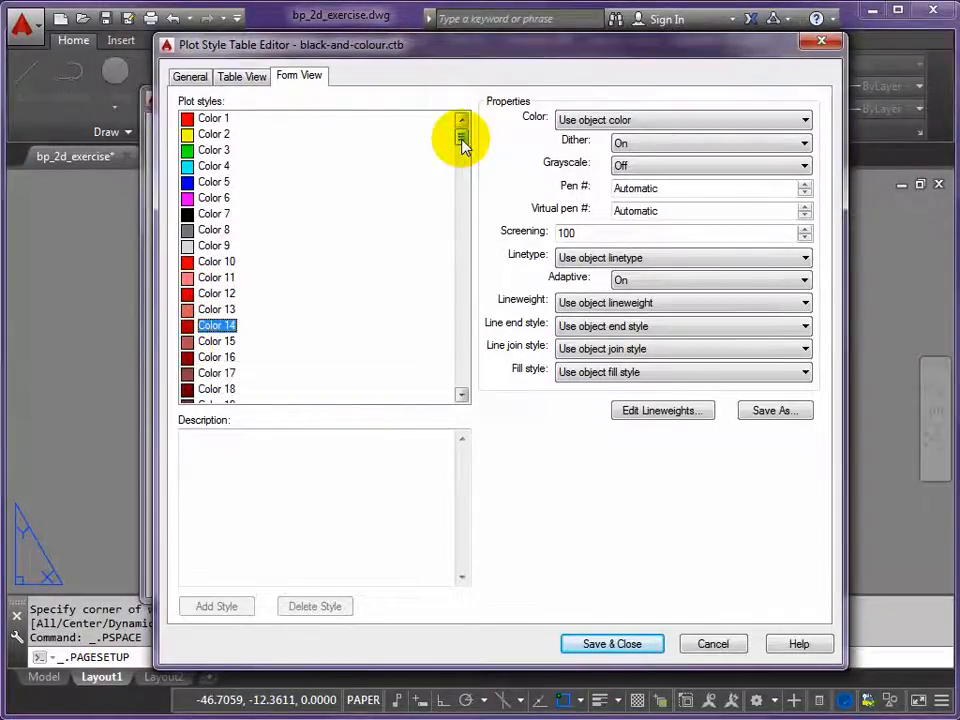
left_click_drag(462, 141, 467, 396)
left_click(204, 389)
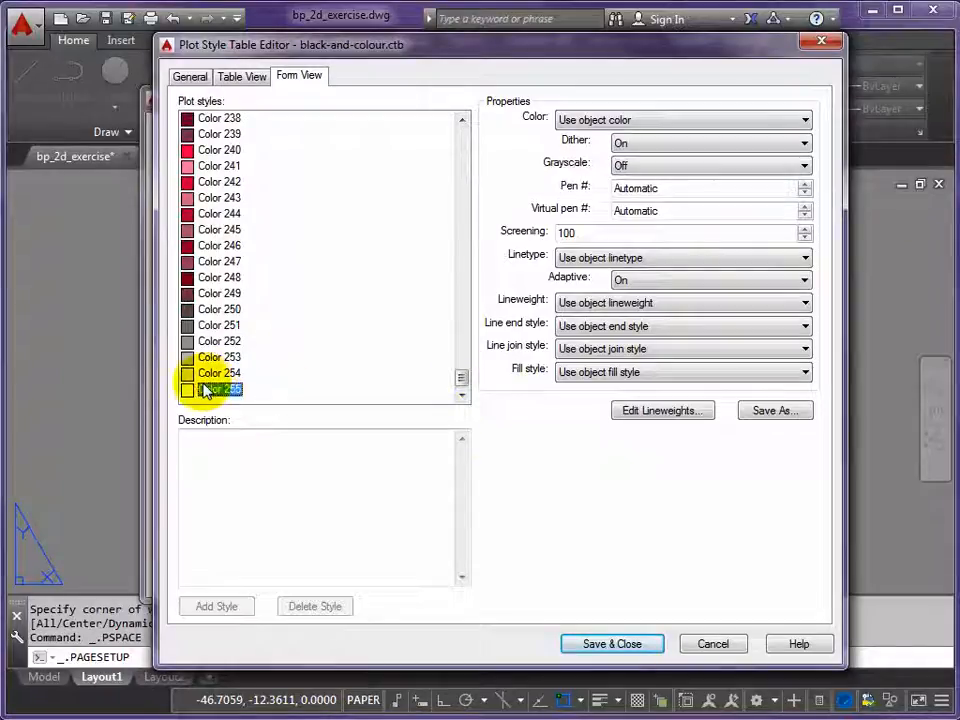
left_click_drag(461, 381, 474, 284)
left_click_drag(475, 175, 475, 124)
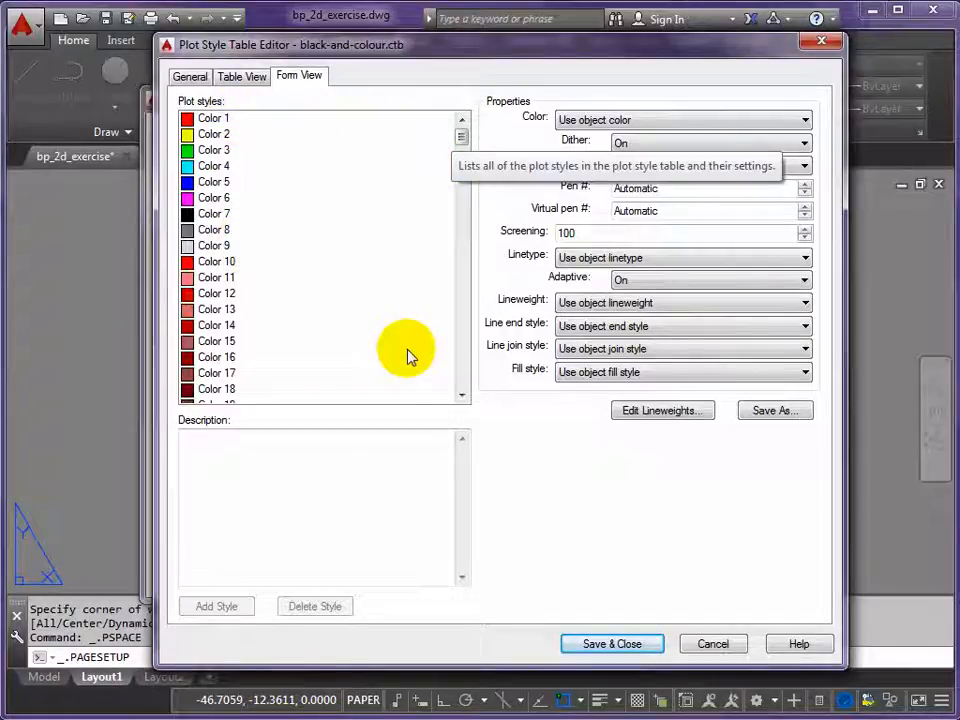
left_click(609, 644)
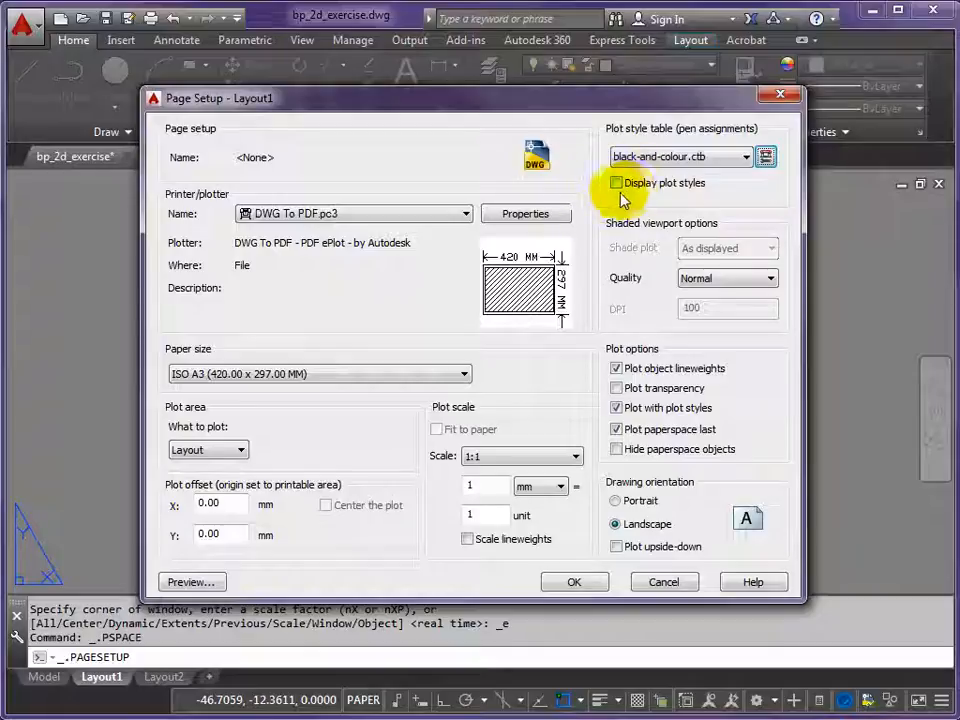
Accept Layout1's page setup and close the Page Setup Manager.
left_click_drag(530, 100, 599, 135)
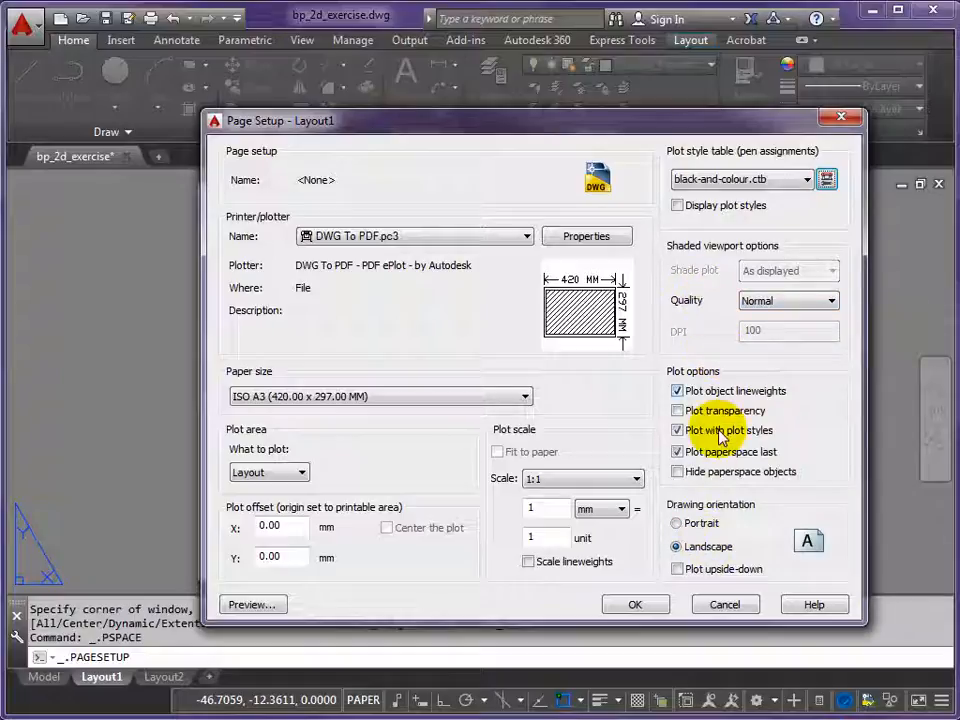
left_click(633, 606)
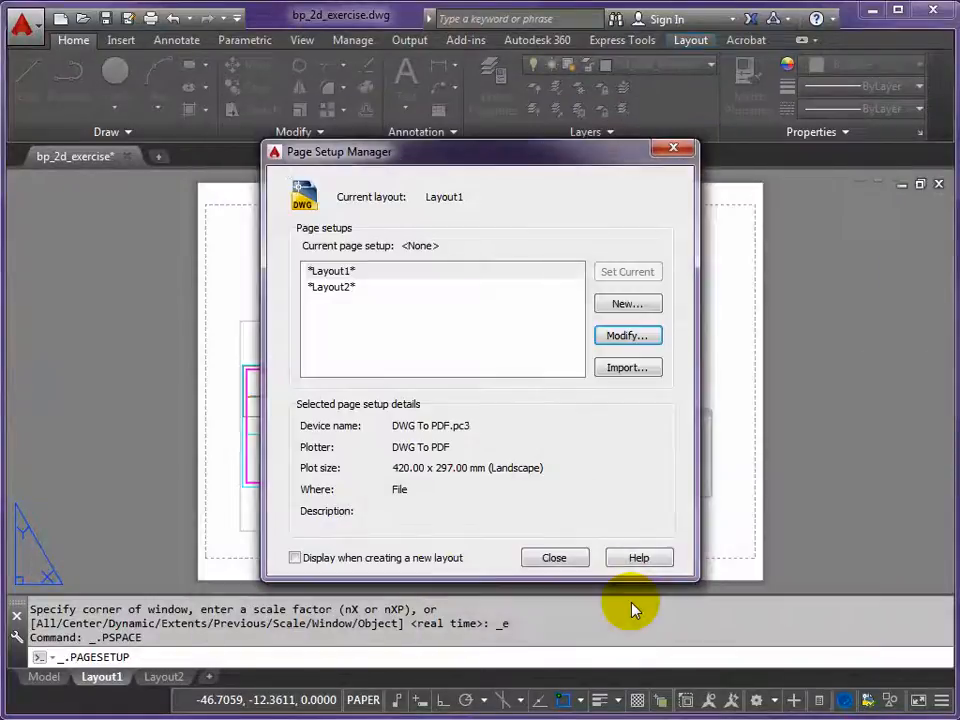
left_click(553, 560)
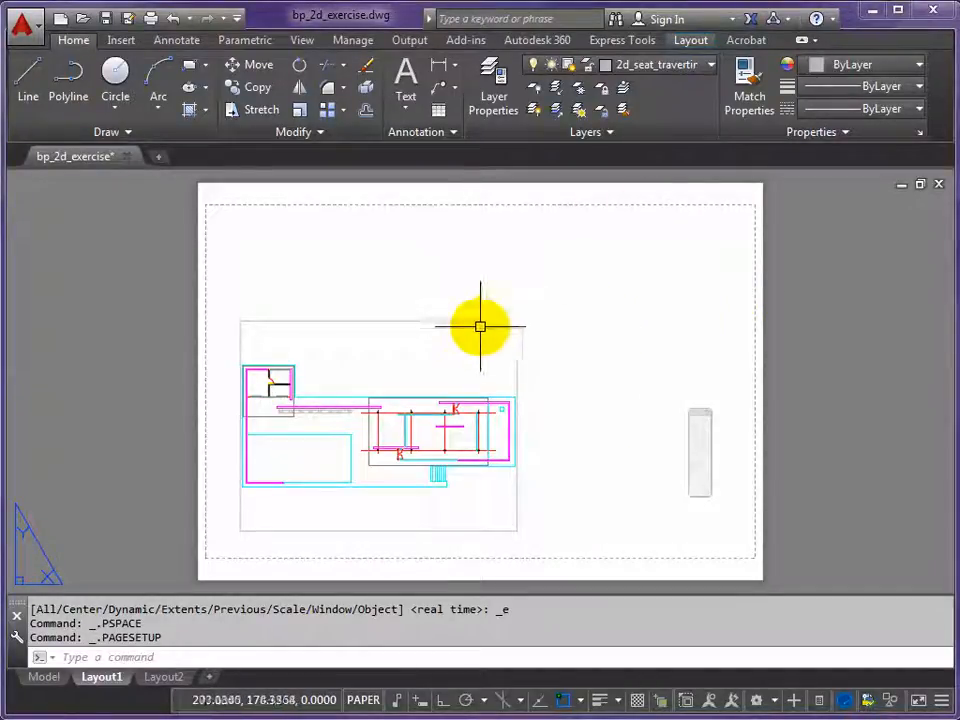
Enlarge Layout1's viewport by stretching its upper-right corner outward.
mouse_move(471, 320)
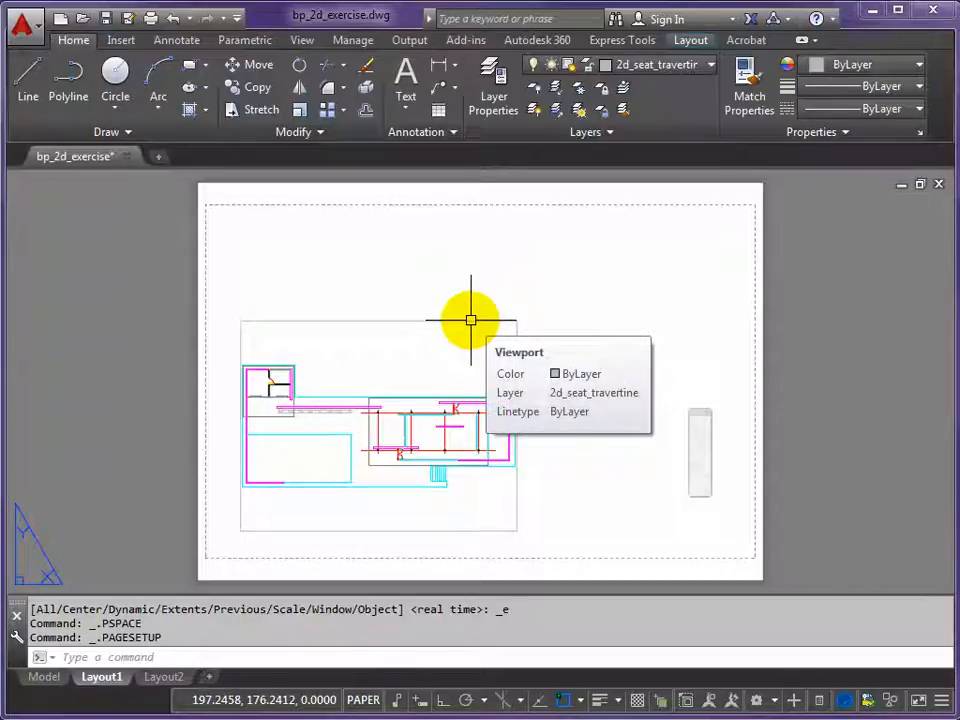
left_click(471, 320)
left_click(516, 320)
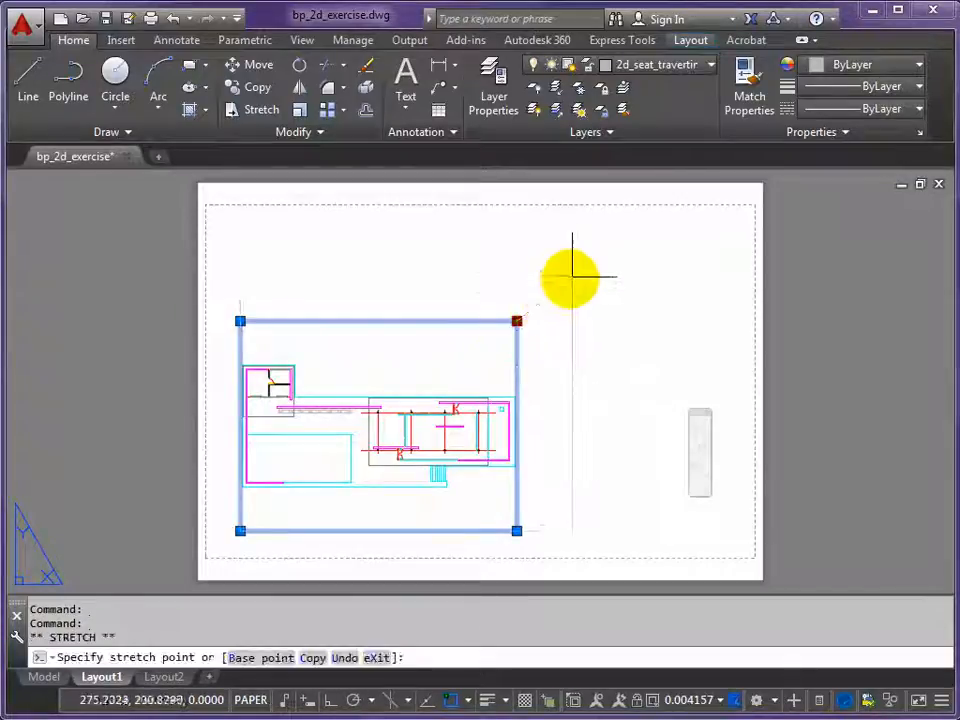
left_click(589, 262)
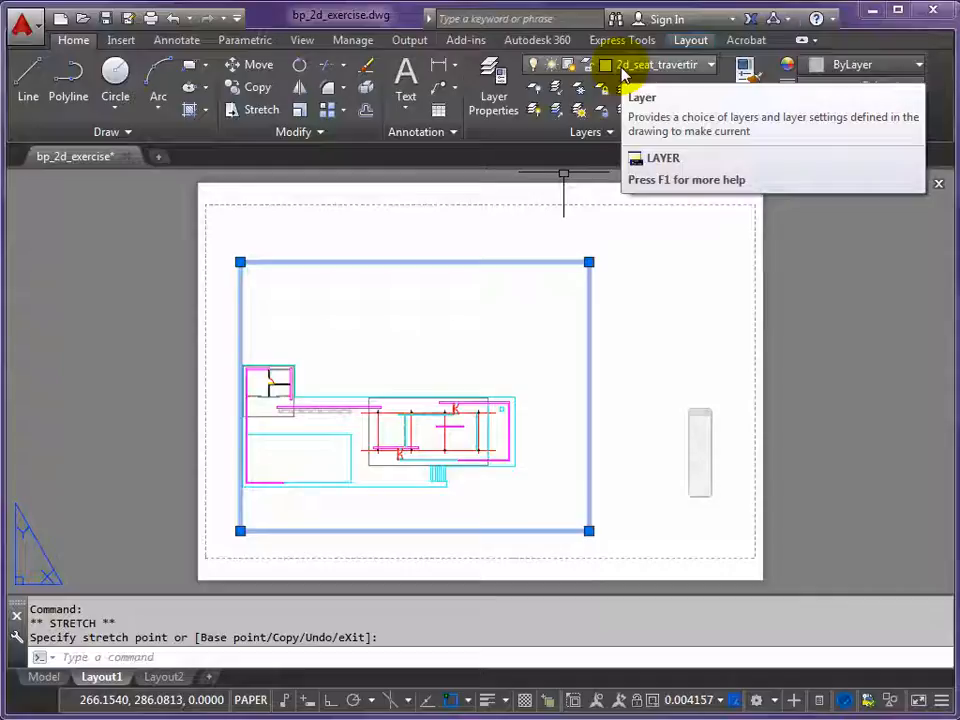
Create a new layer named VIEWPORTS.
left_click(713, 66)
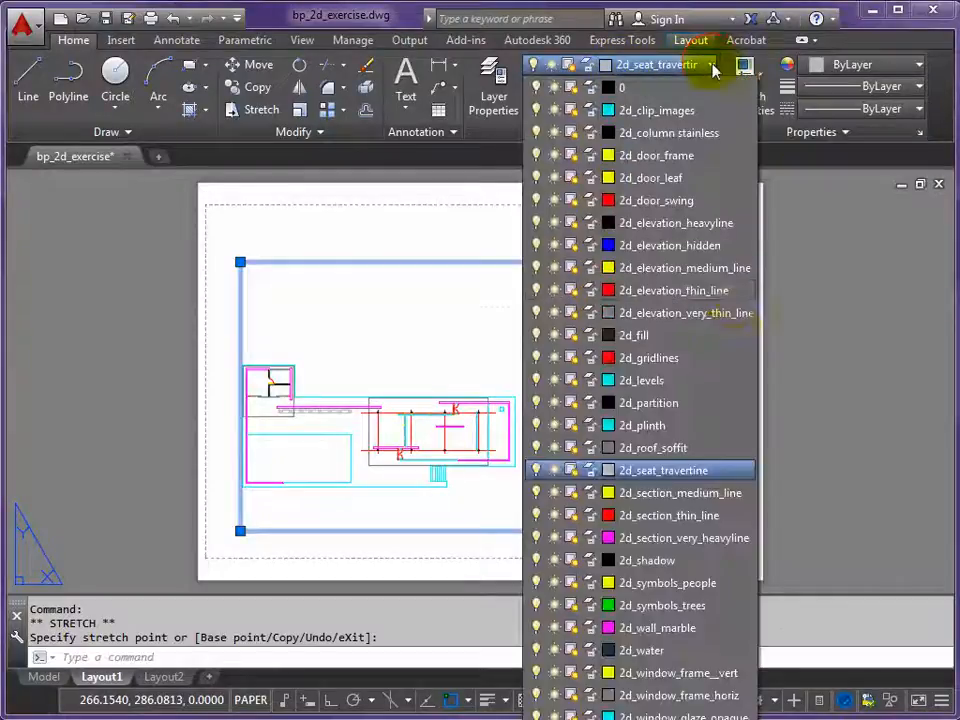
left_click(496, 88)
left_click(492, 88)
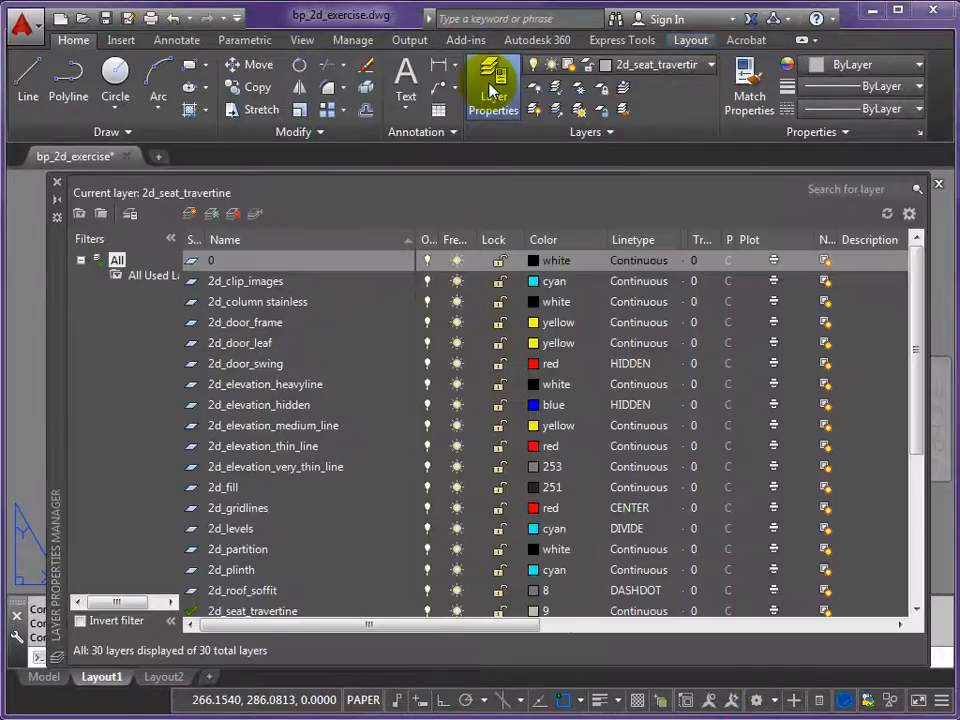
left_click(190, 216)
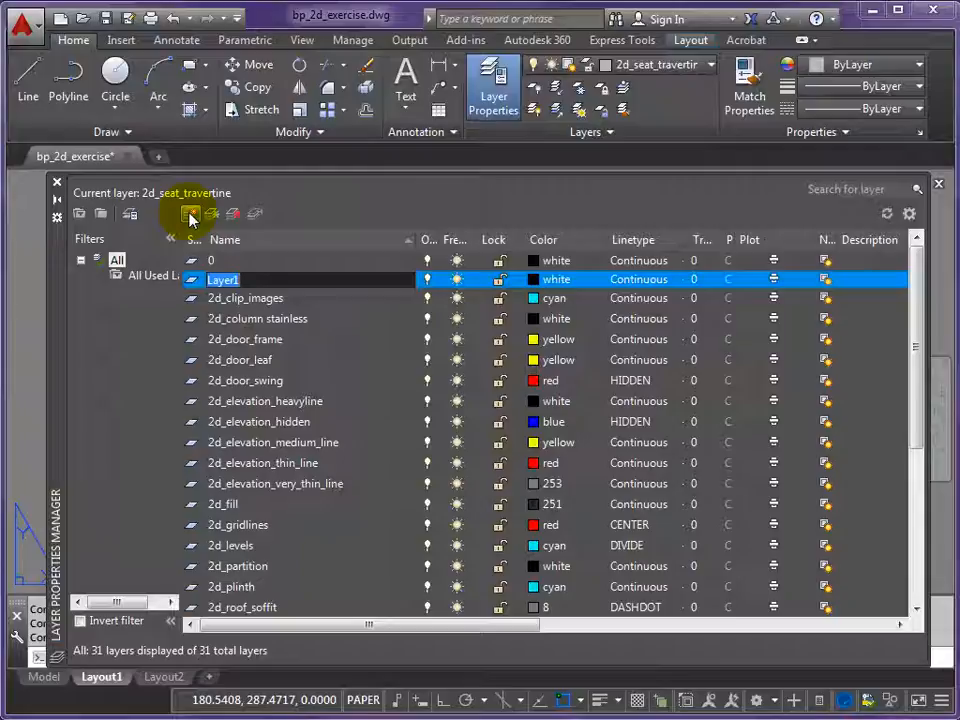
type("VIEWPORTS")
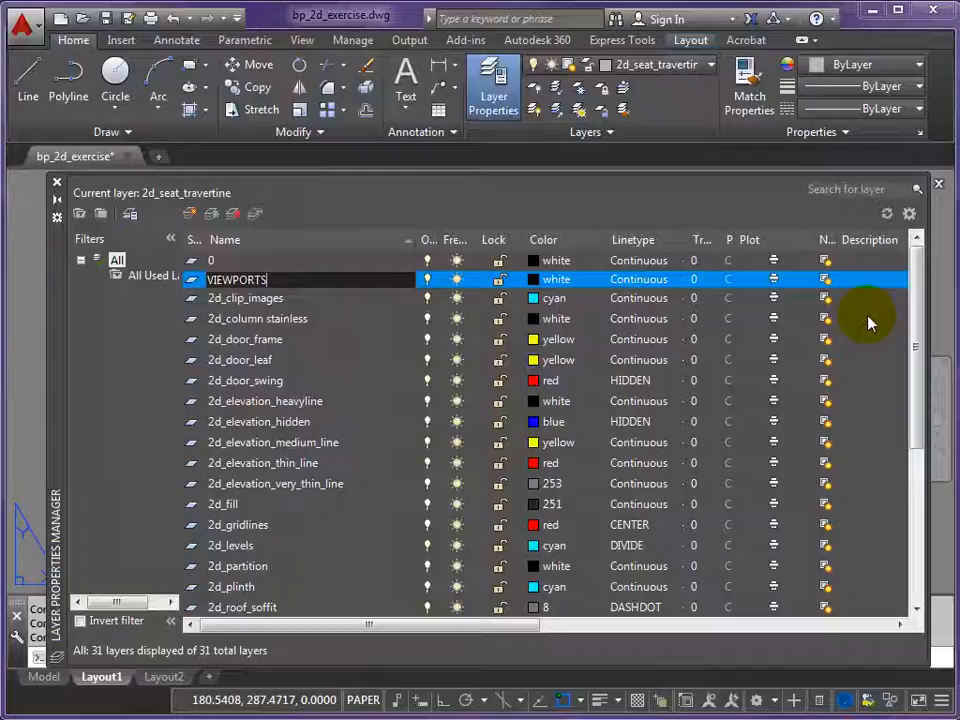
Assign colour 181 to the VIEWPORTS layer and set it not to plot.
left_click(538, 281)
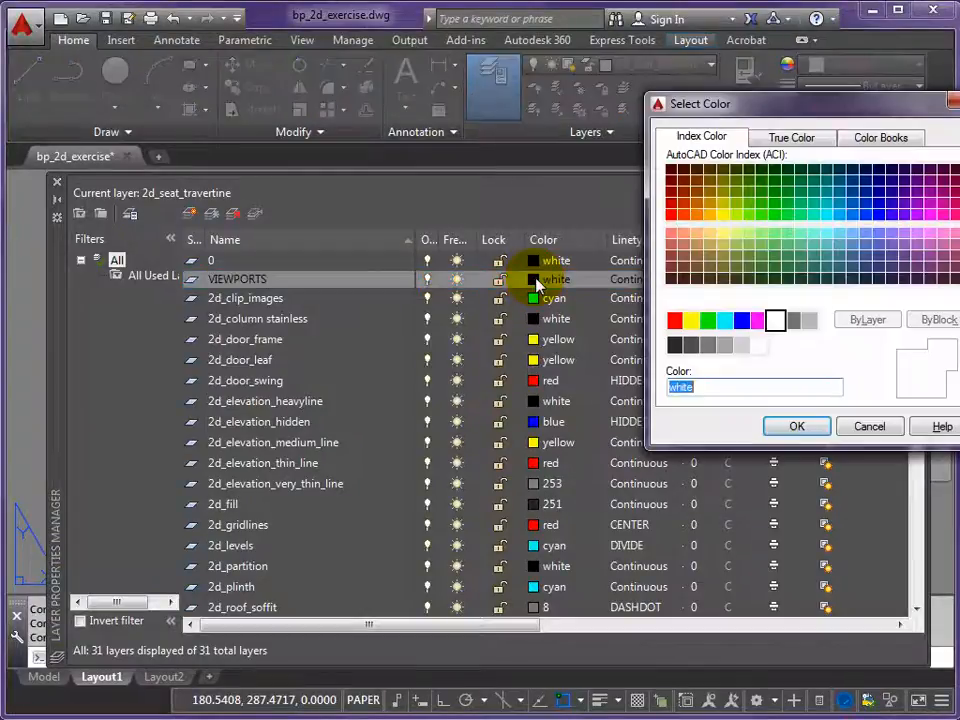
left_click(893, 236)
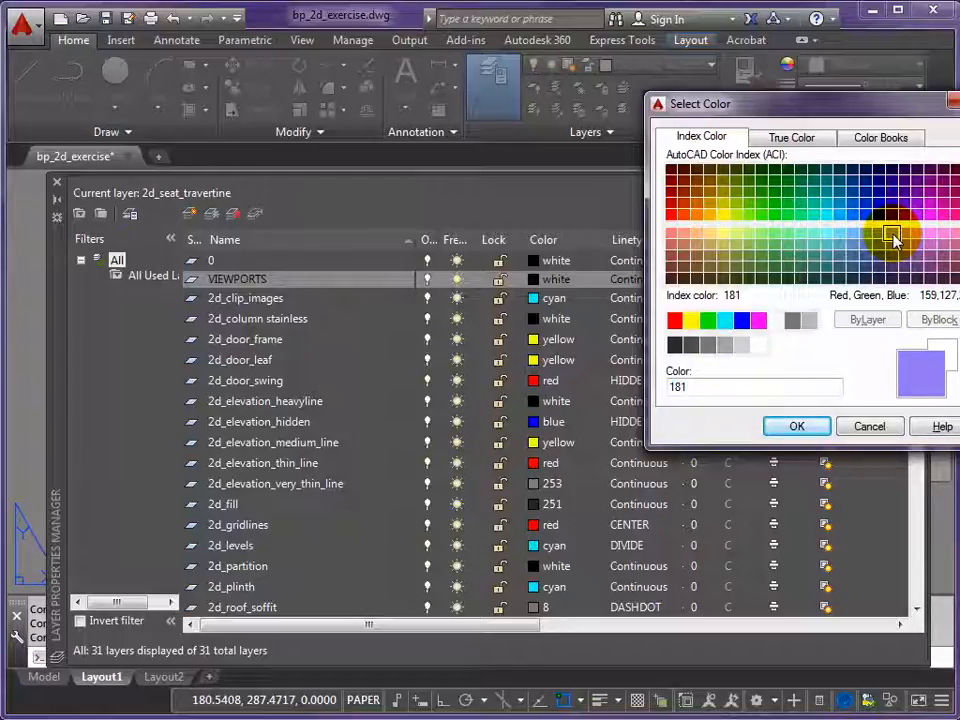
left_click(797, 427)
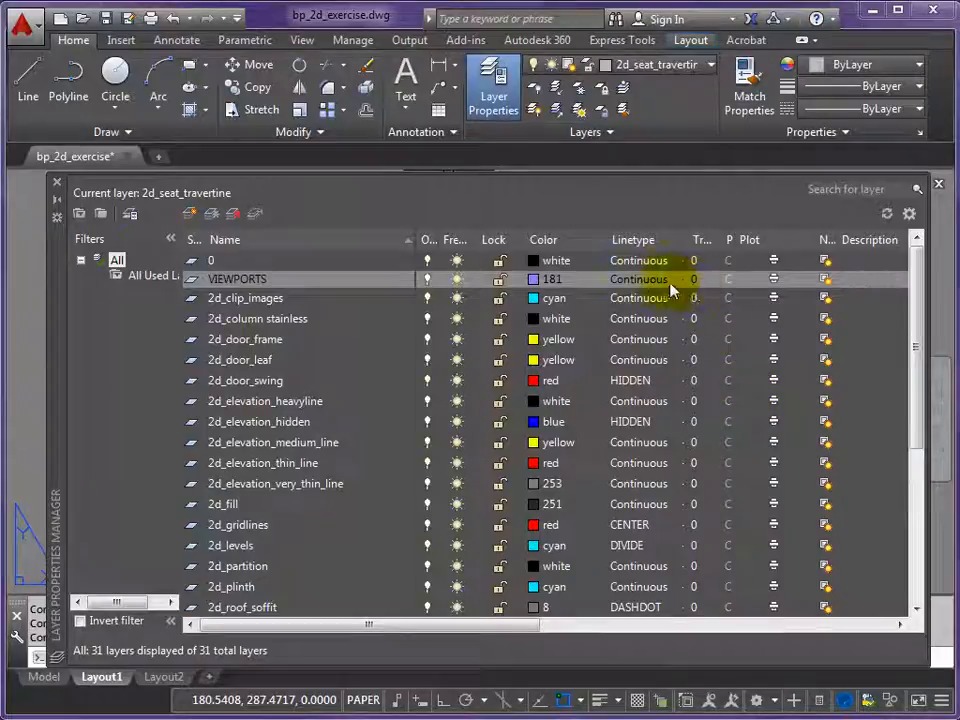
left_click(776, 282)
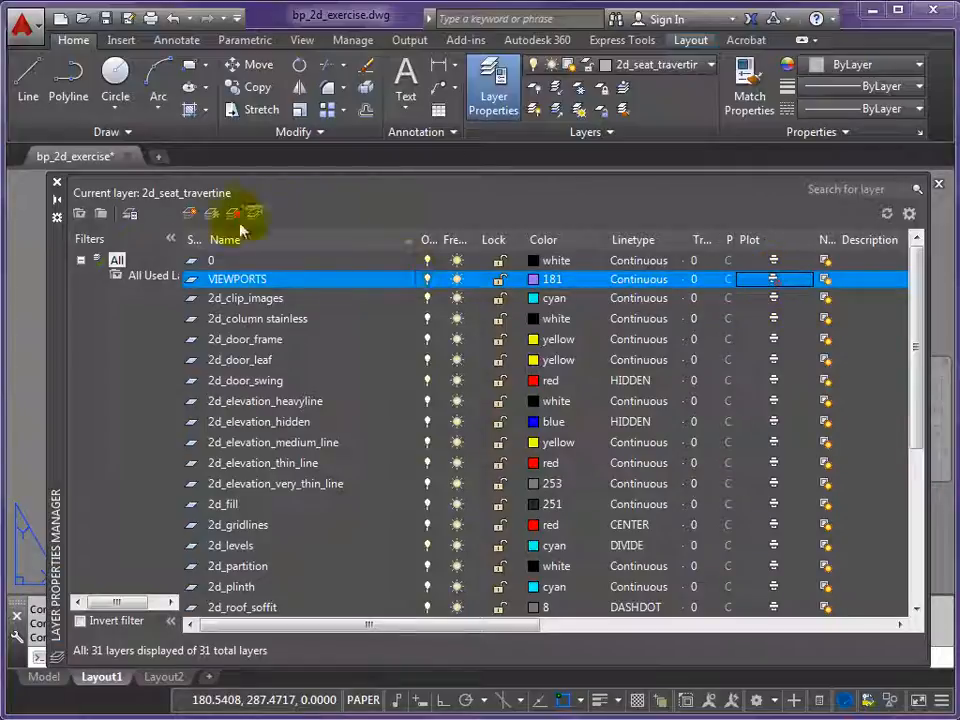
left_click(56, 186)
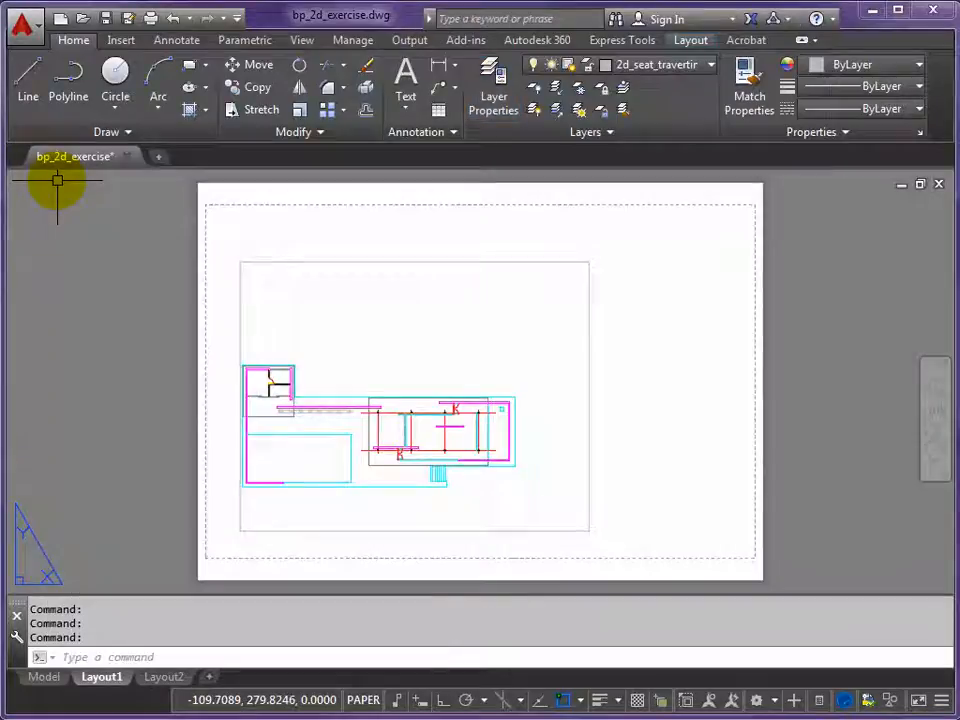
Assign the viewport to the 2d_section_thin_line layer and clear the selection.
left_click(446, 261)
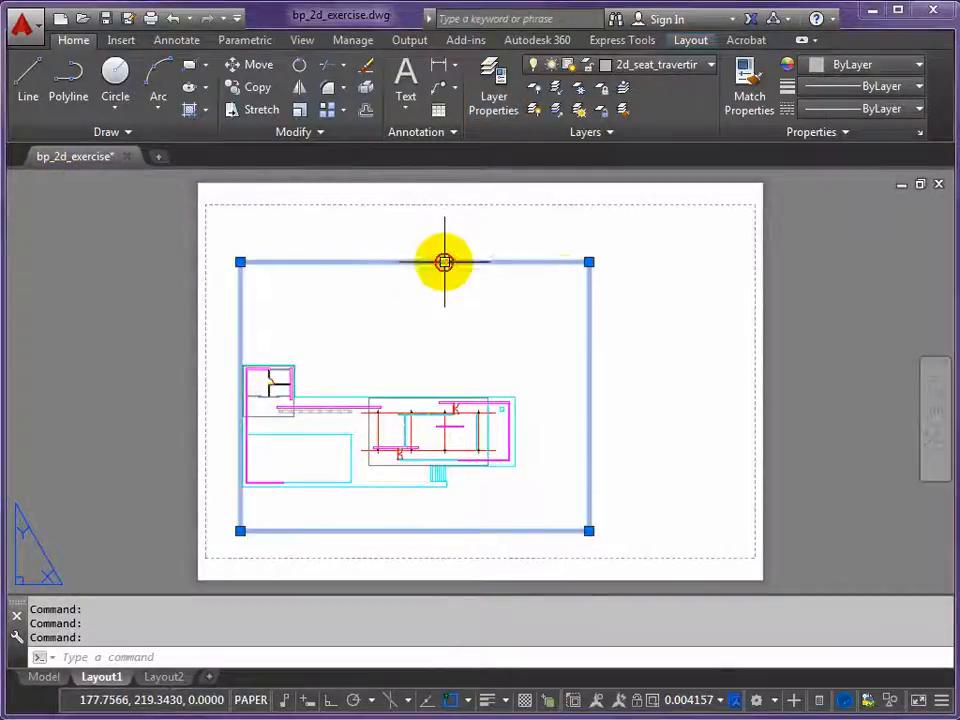
left_click(712, 66)
left_click(735, 492)
mouse_move(735, 515)
left_mouse_down()
mouse_move(739, 347)
mouse_move(729, 360)
left_mouse_up()
key("Escape")
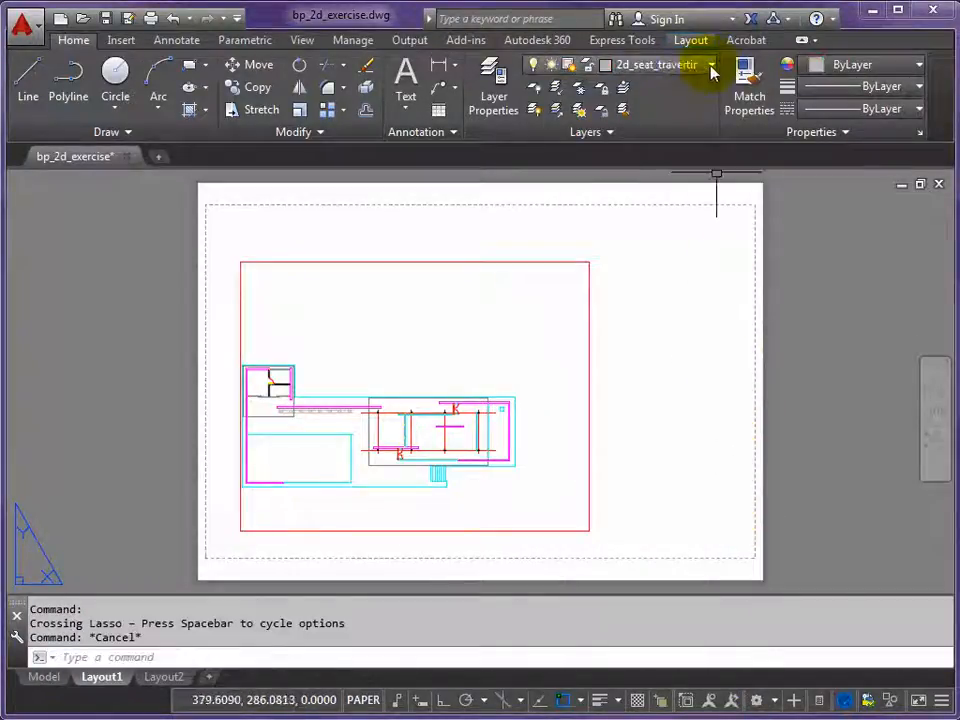
Assign the layout's viewport to the VIEWPORTS layer.
left_click(497, 262)
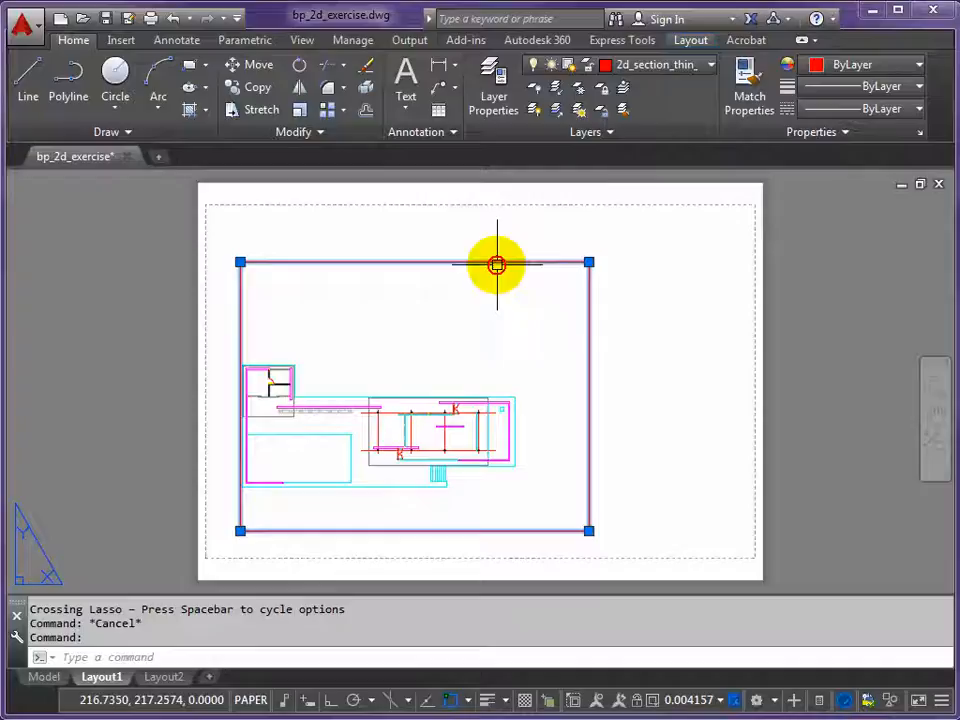
left_click(711, 66)
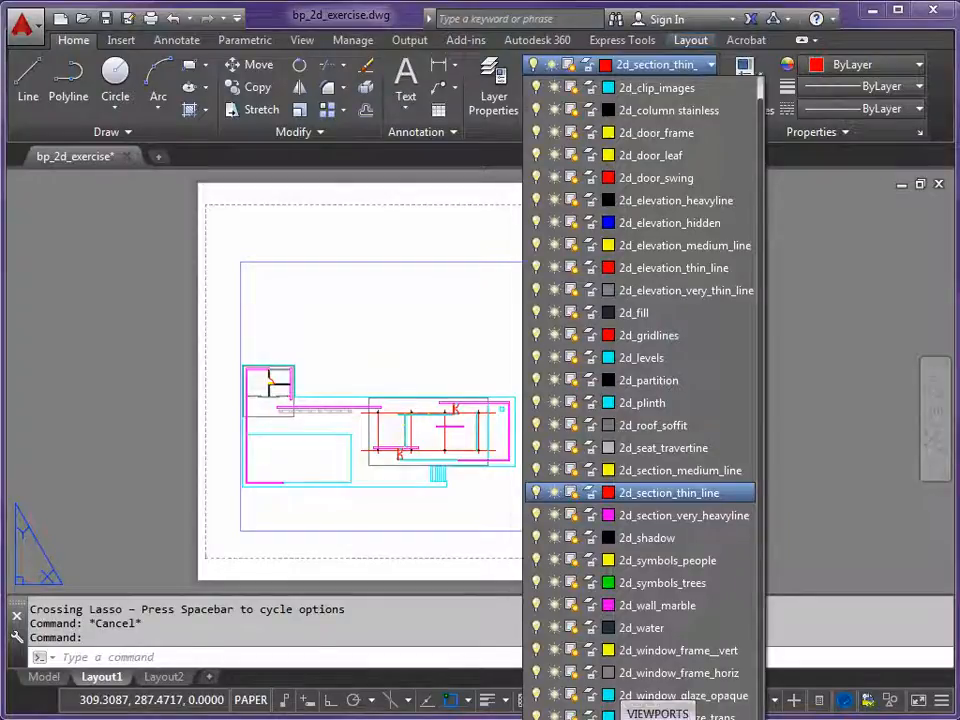
left_click(650, 714)
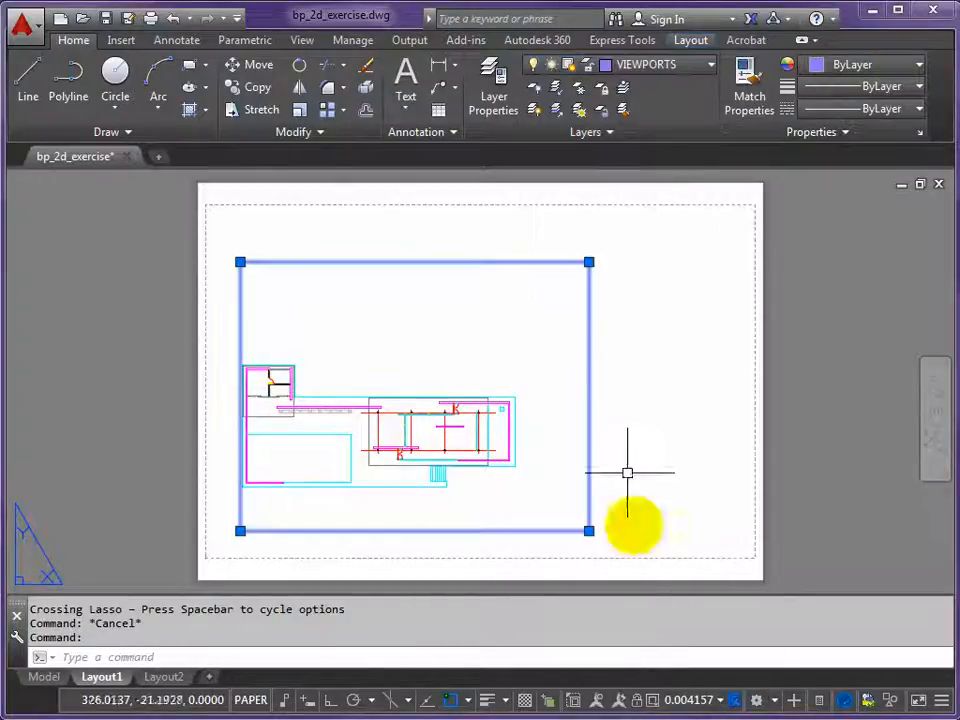
Stretch two opposite corners of the viewport out to just inside the dashed printable area, with object snap off.
left_click(589, 262)
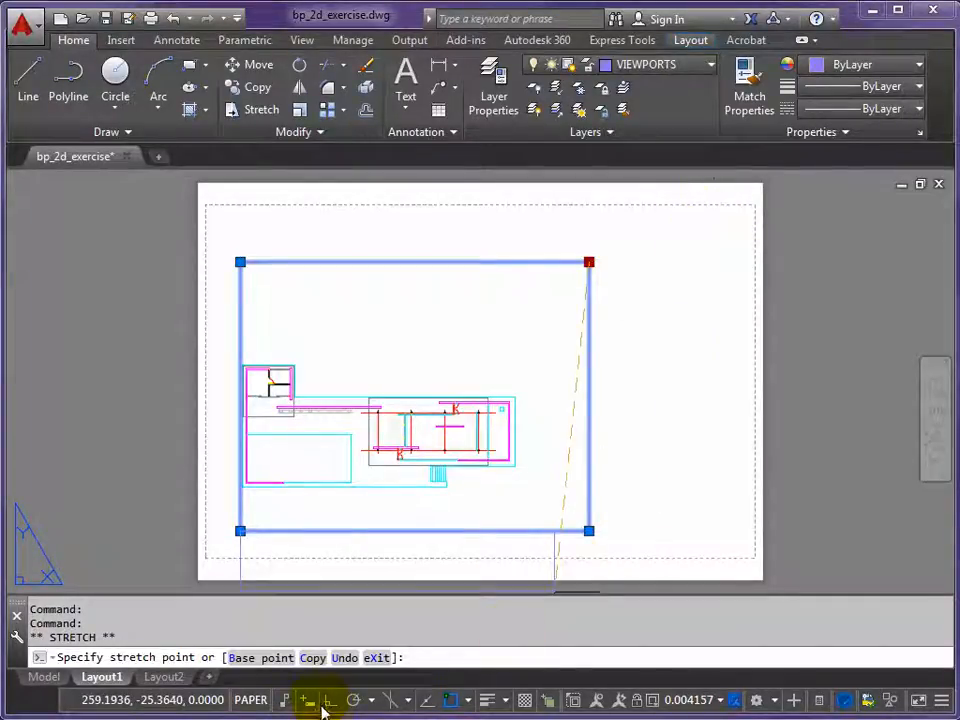
left_click(452, 704)
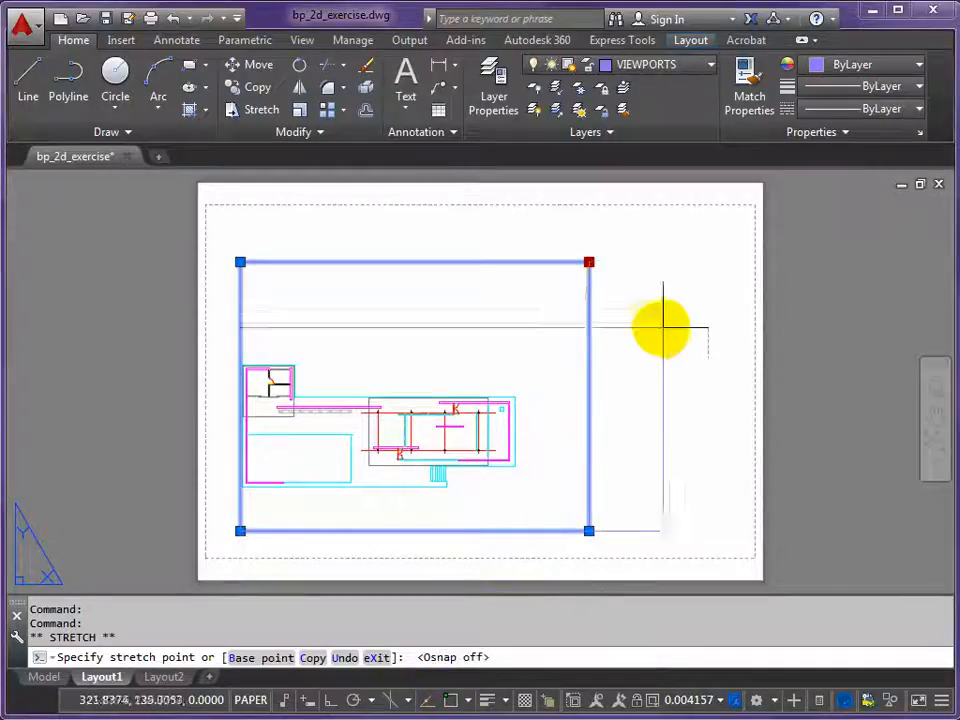
left_click(751, 207)
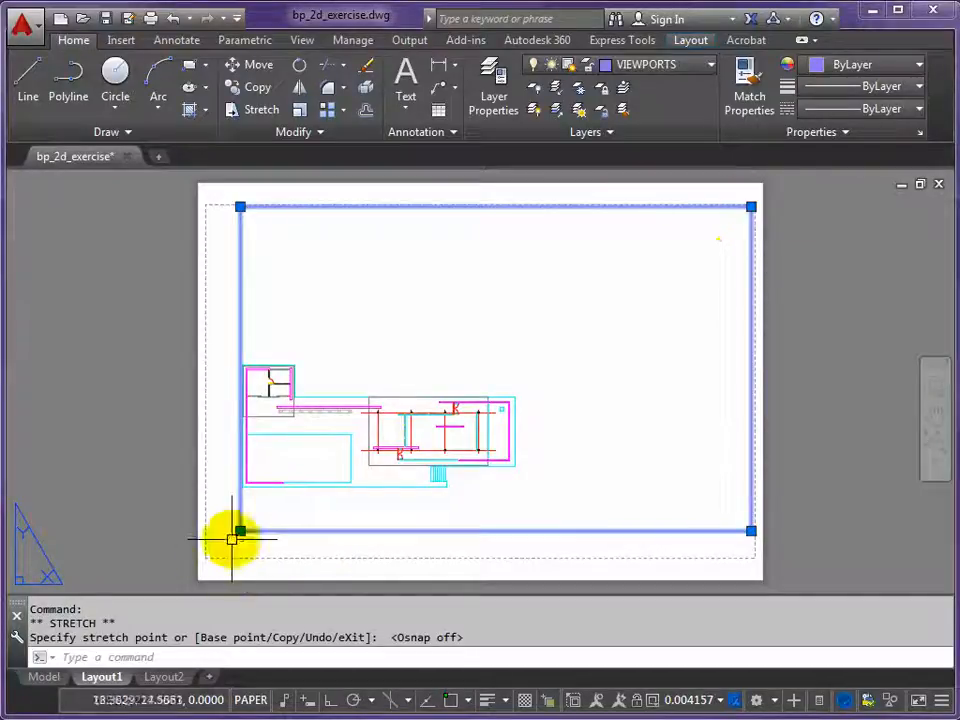
left_click(240, 530)
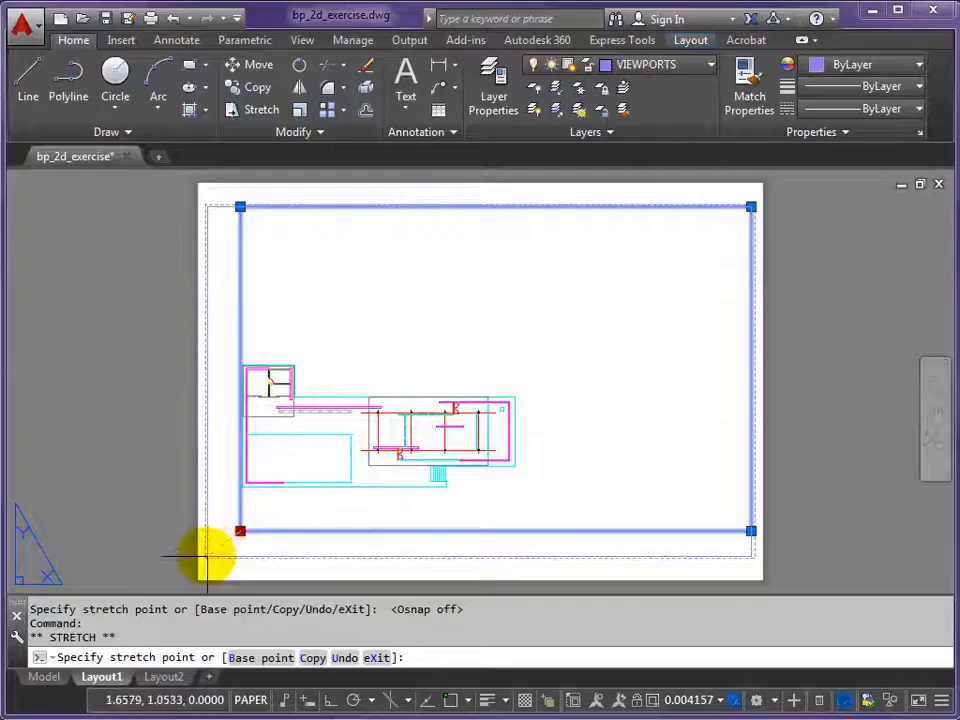
left_click(206, 556)
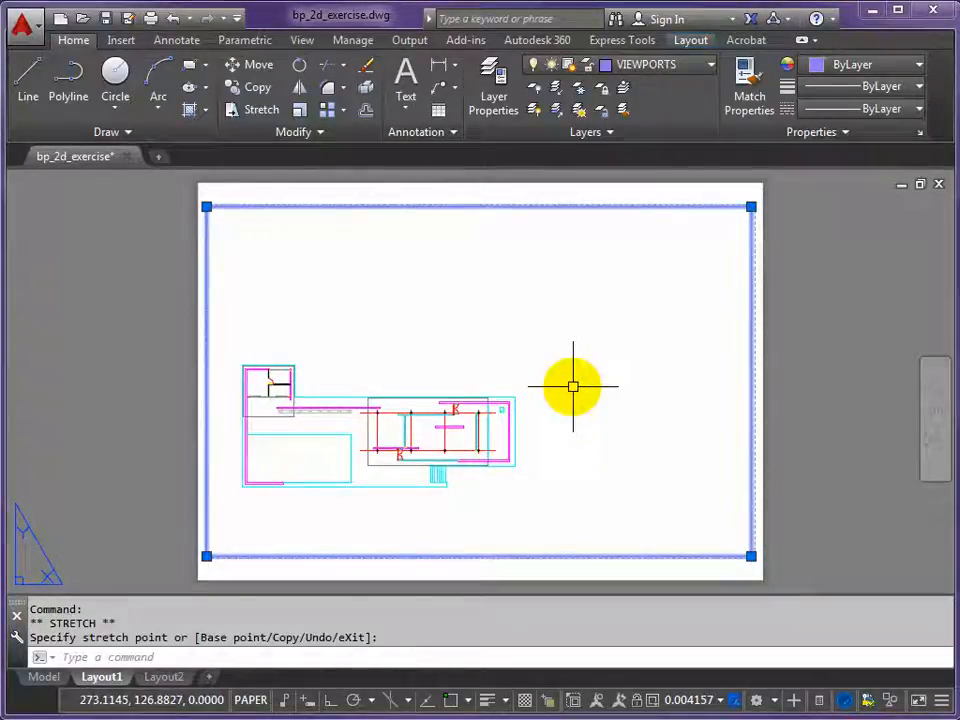
Activate model space inside the viewport and centre the floor plan in it.
double_click(480, 358)
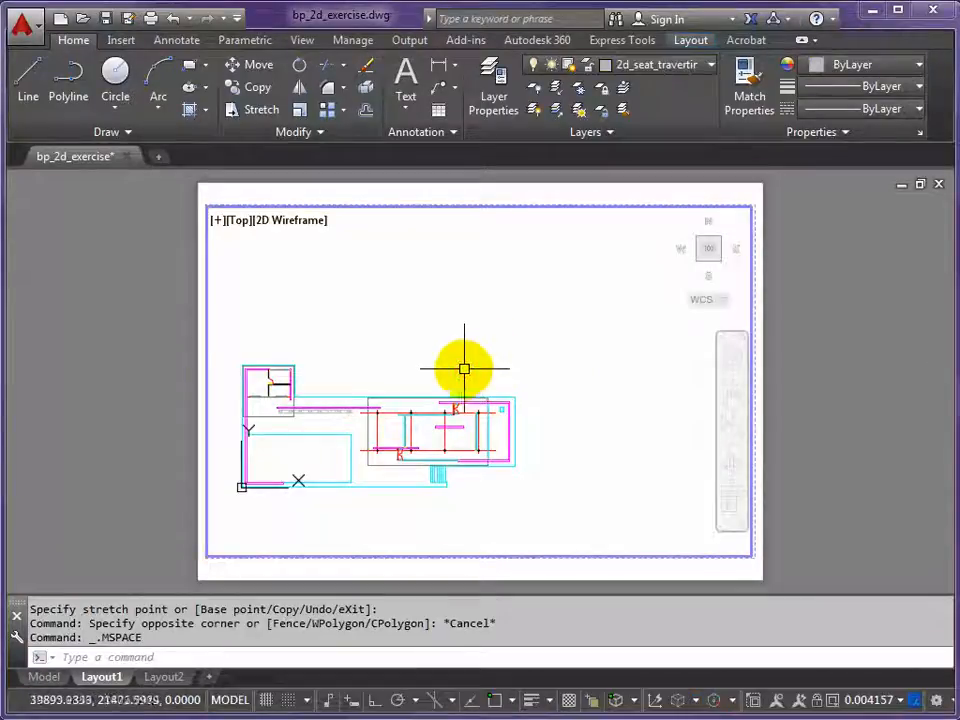
middle_click_drag(356, 444, 457, 389)
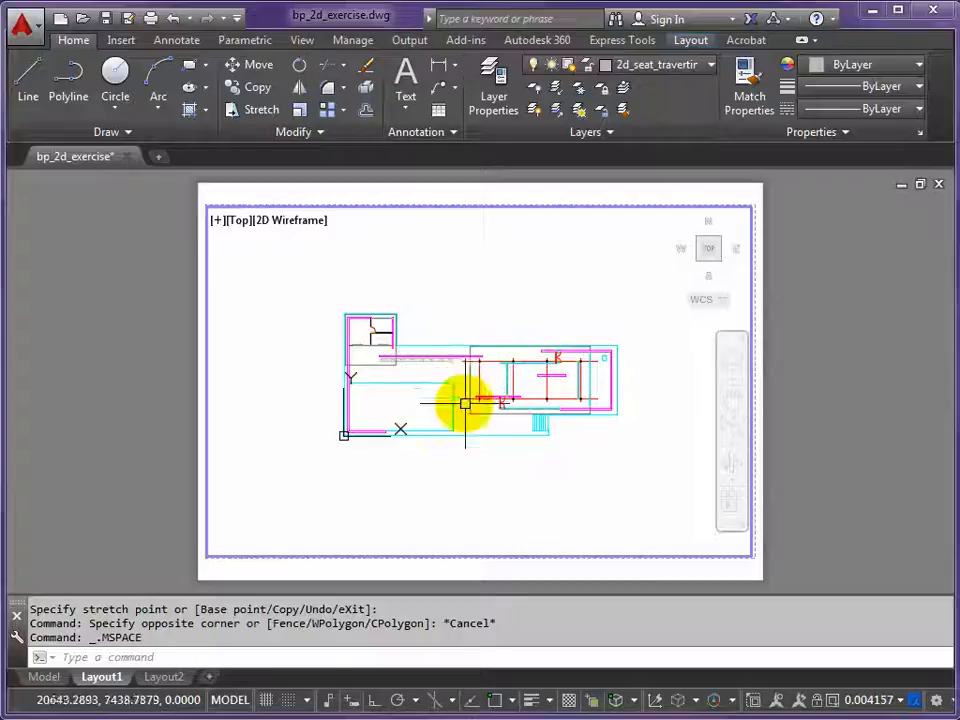
Try the viewport at scale 1:50 and then at 1:100.
left_click(901, 701)
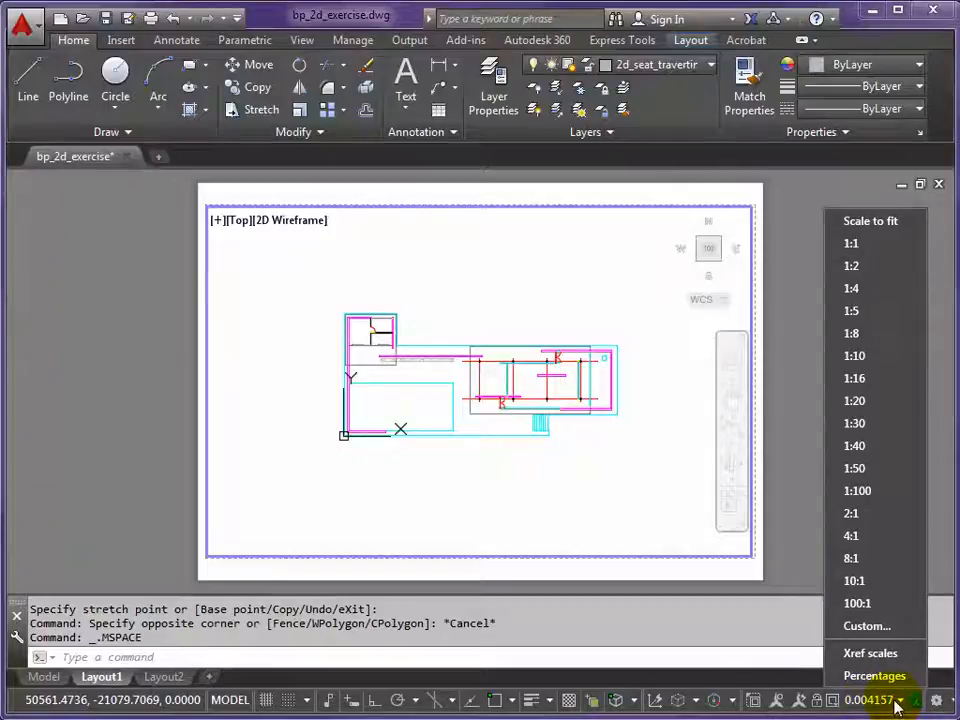
left_click(857, 469)
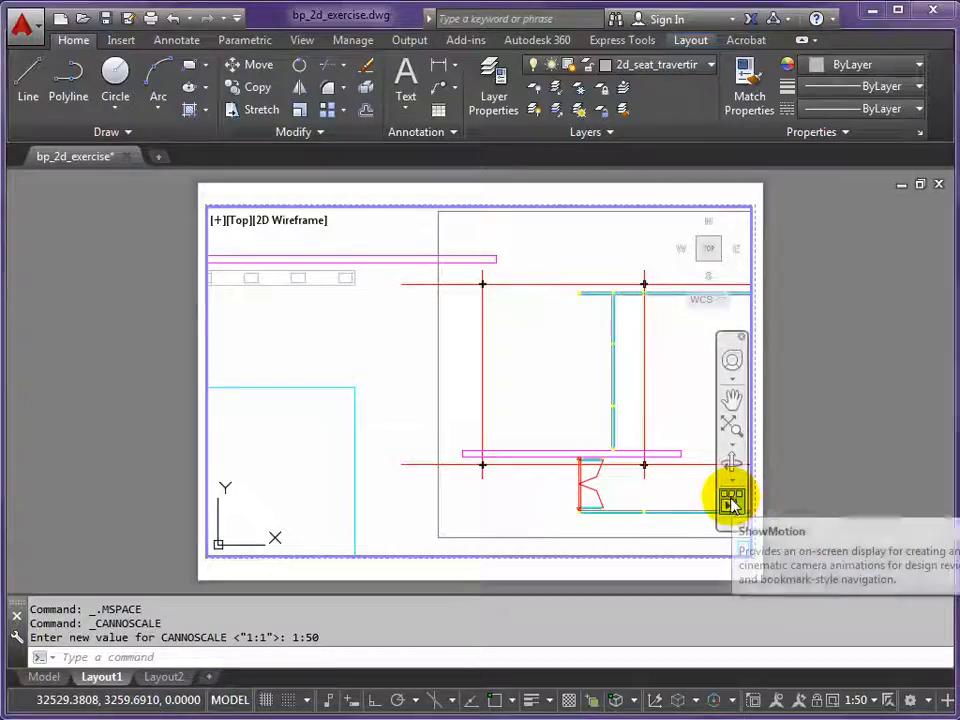
left_click(857, 701)
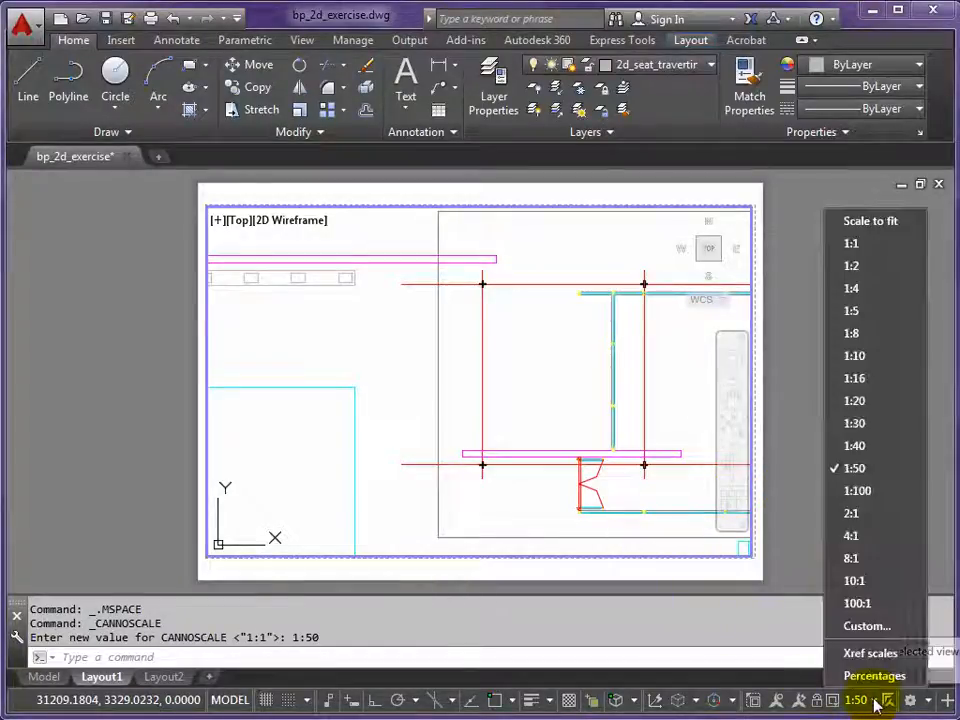
left_click(852, 491)
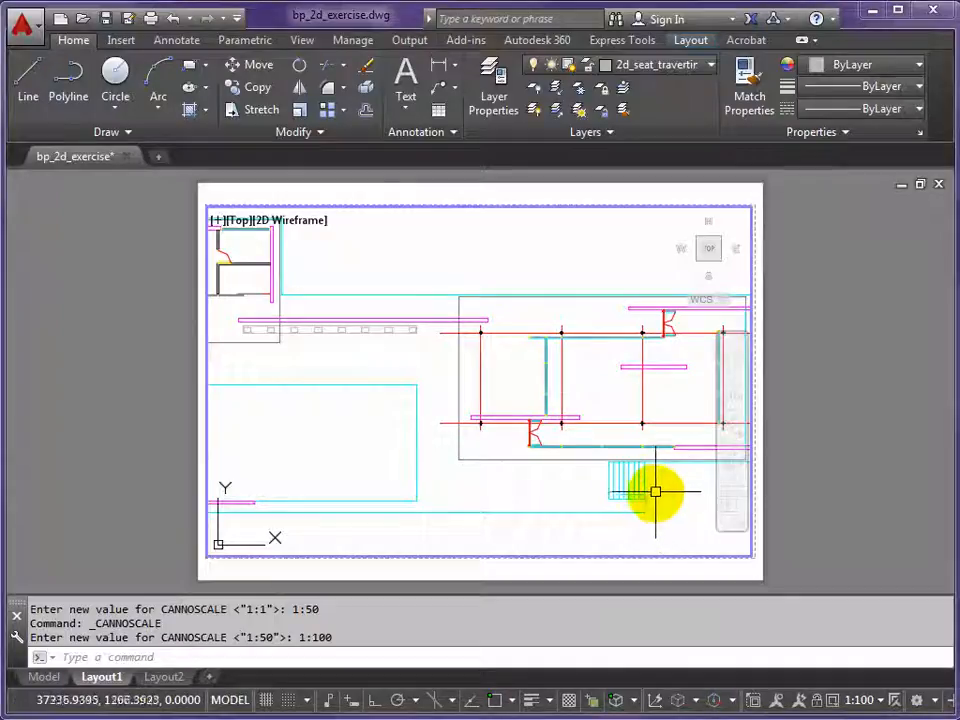
Add a custom drawing scale named 1:200, with 1 paper unit equal to 200 drawing units.
left_click(882, 701)
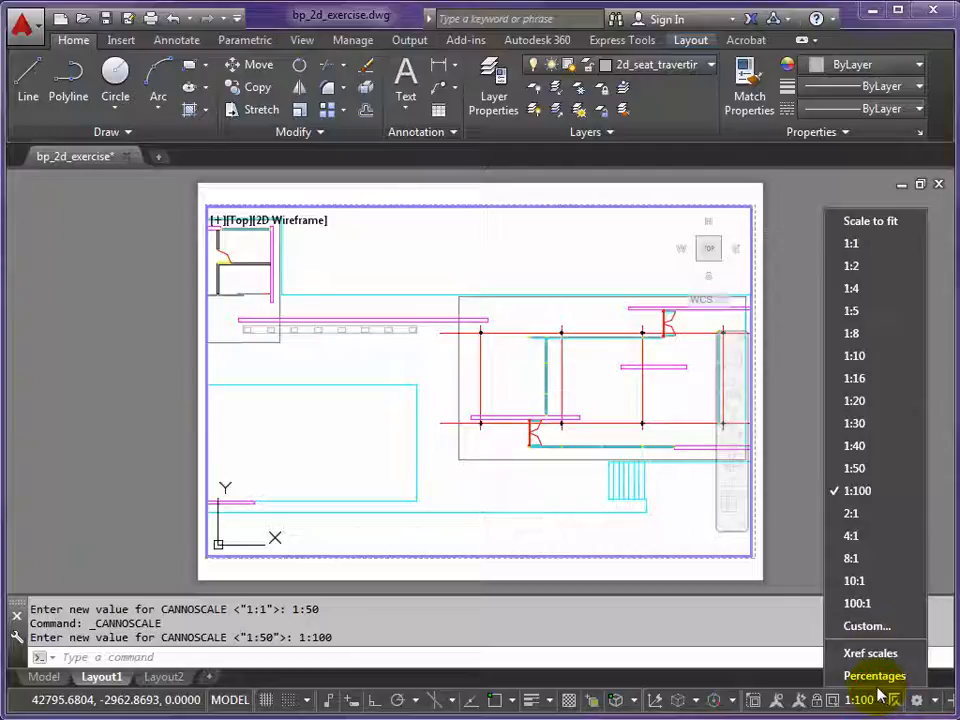
left_click(861, 627)
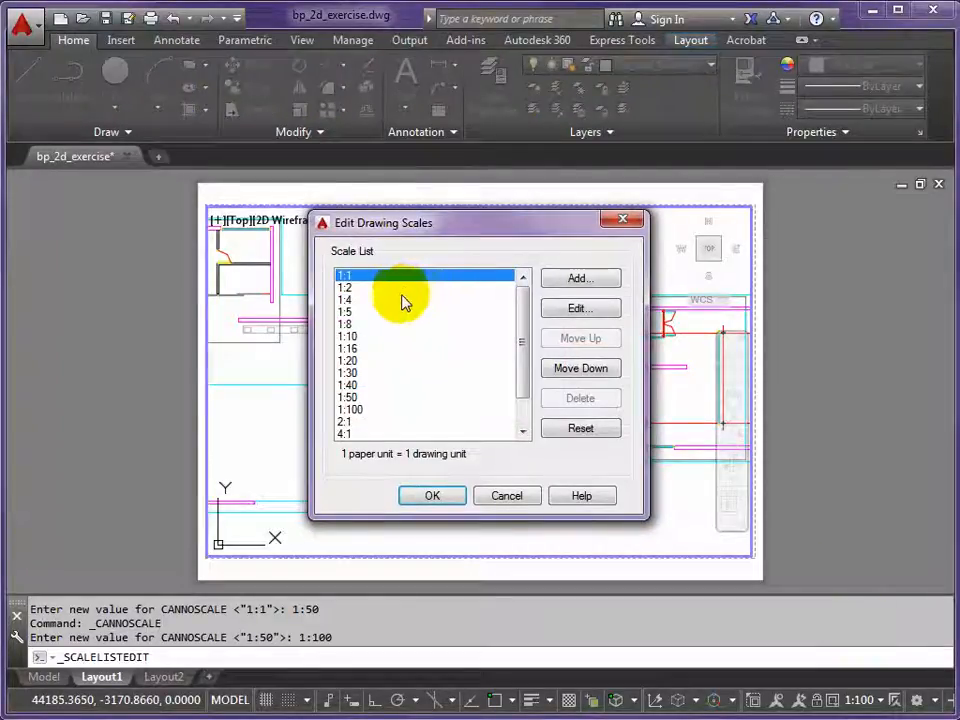
left_click(580, 279)
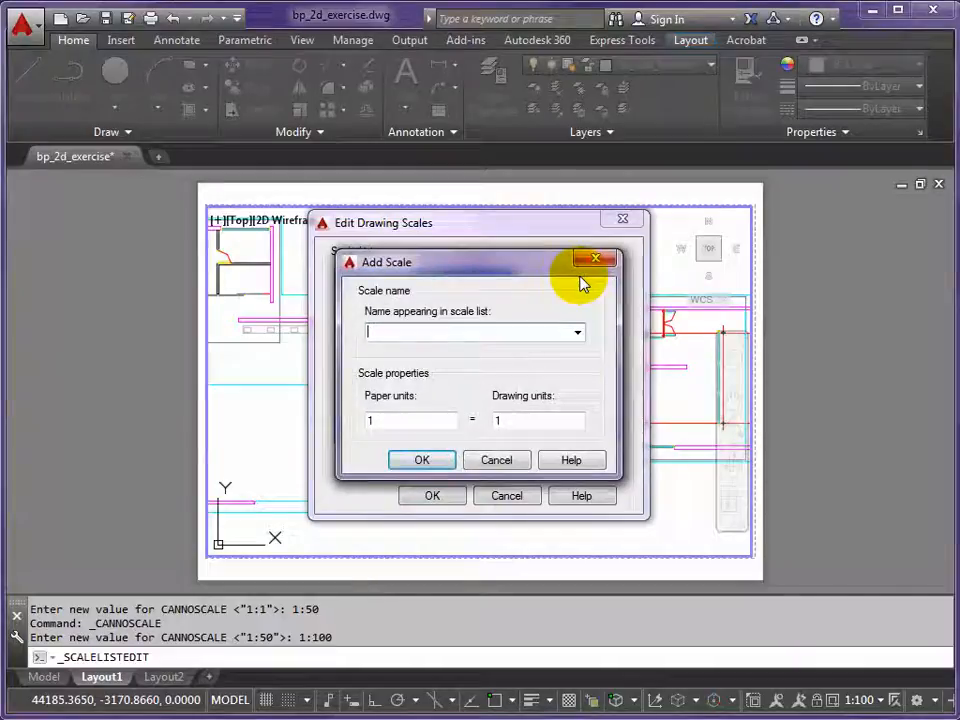
type("1:200")
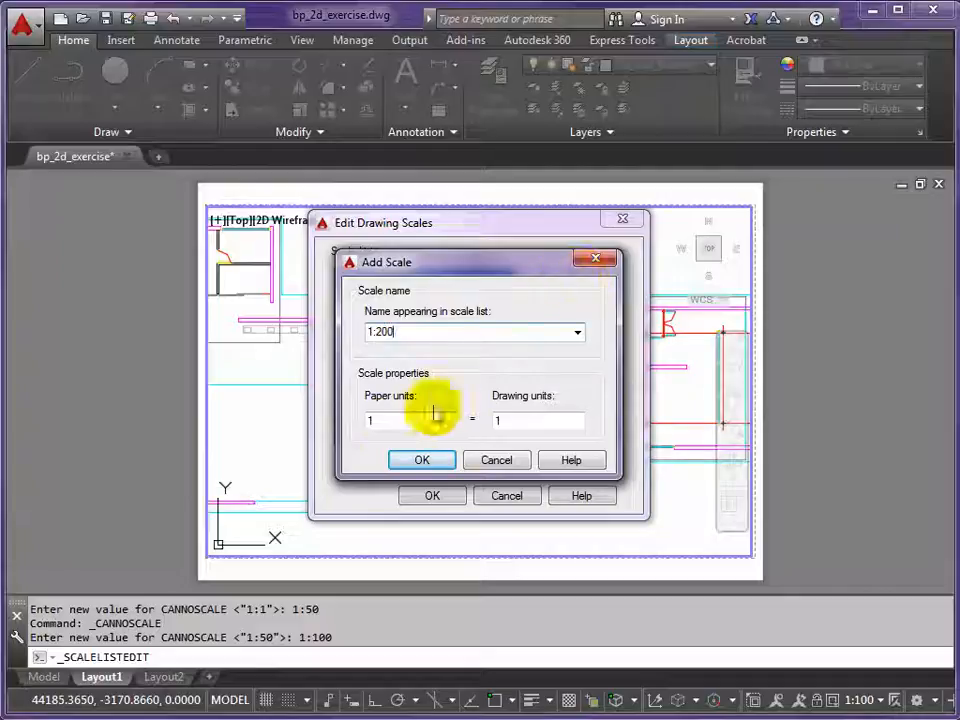
left_click_drag(503, 420, 475, 419)
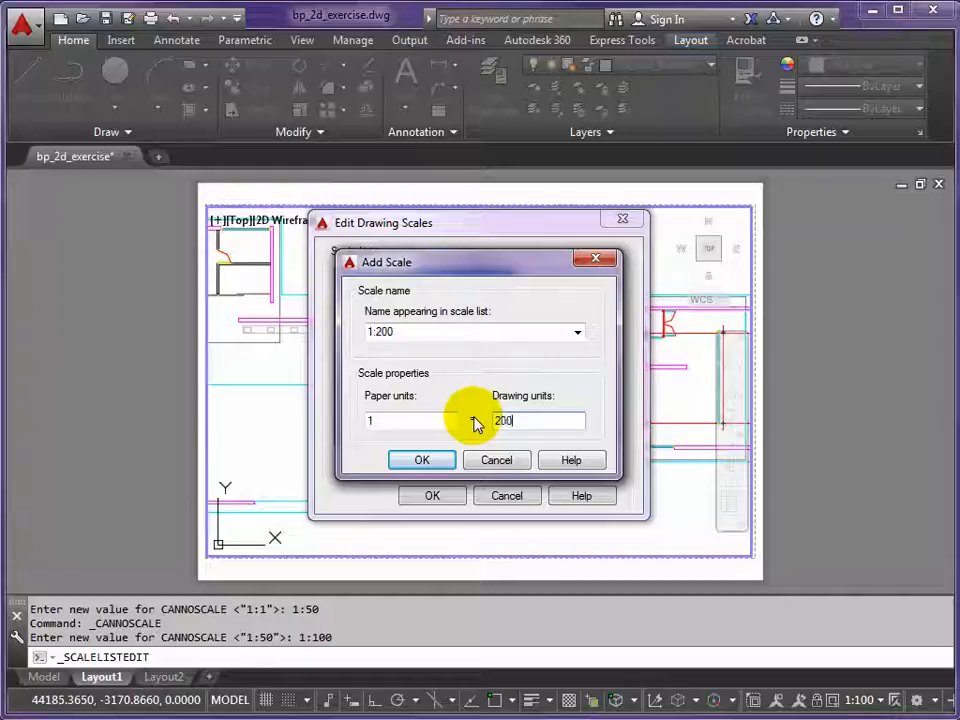
left_click(420, 459)
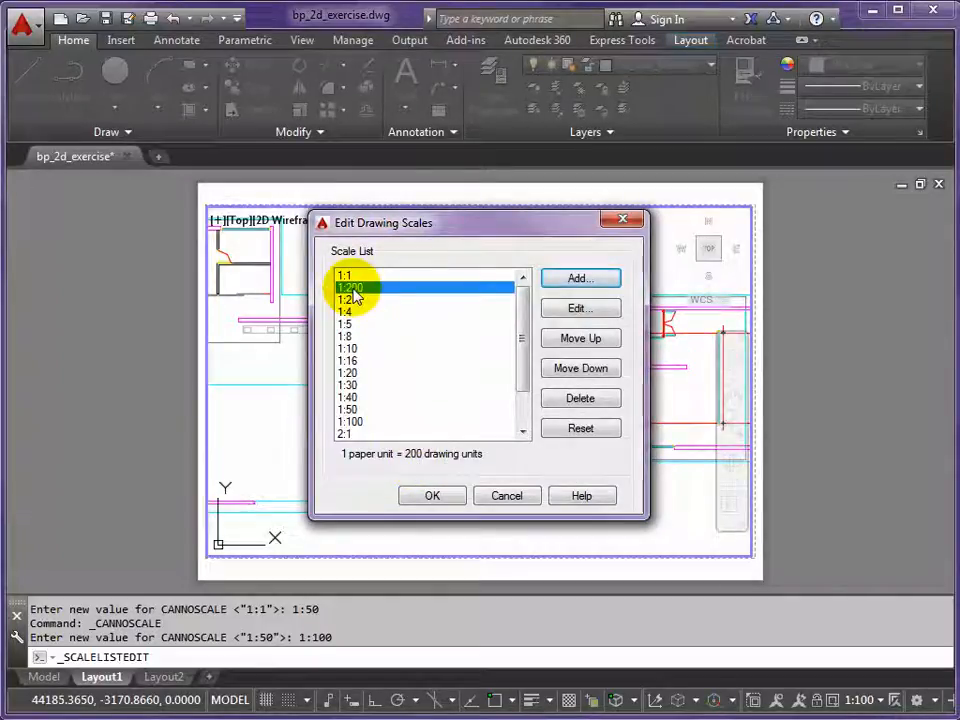
Move the 1:200 scale directly below 1:100 in the scale list and apply it to the viewport.
left_click(577, 369)
left_click(577, 369)
left_click(577, 369)
left_click(577, 369)
left_click(577, 369)
left_click(577, 369)
left_click(577, 369)
left_click(577, 369)
left_click(577, 369)
left_click(577, 369)
left_click(577, 369)
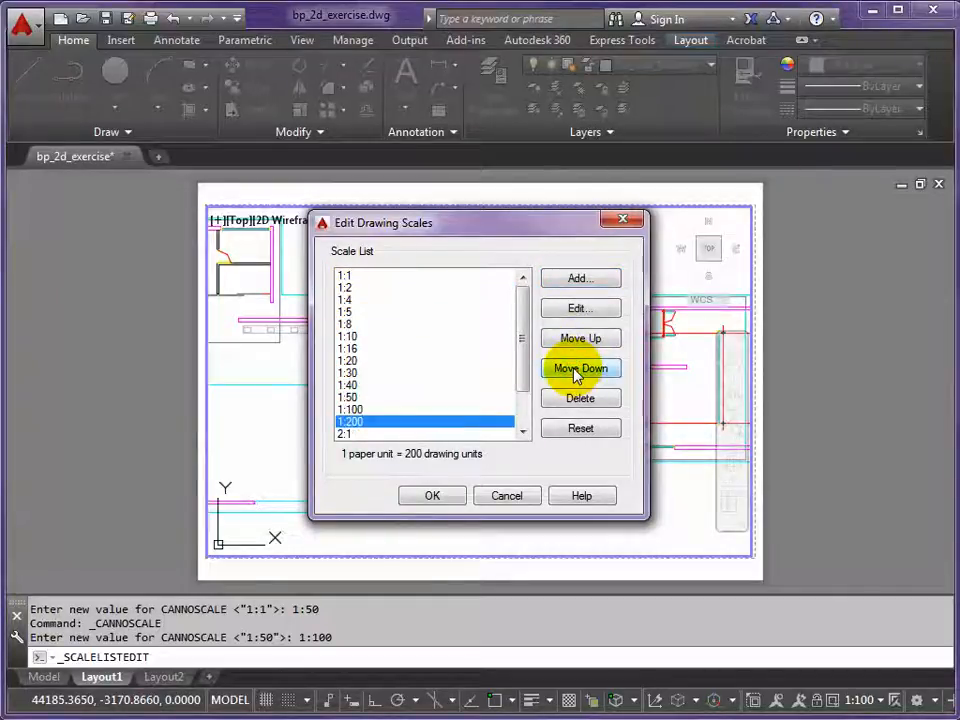
left_click(432, 496)
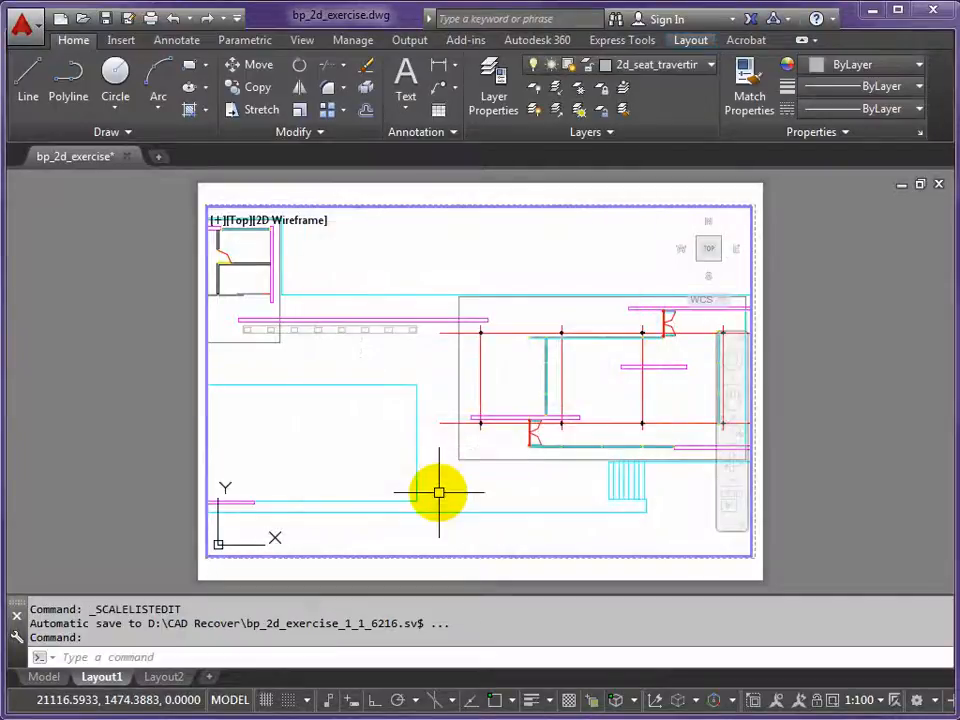
left_click(879, 701)
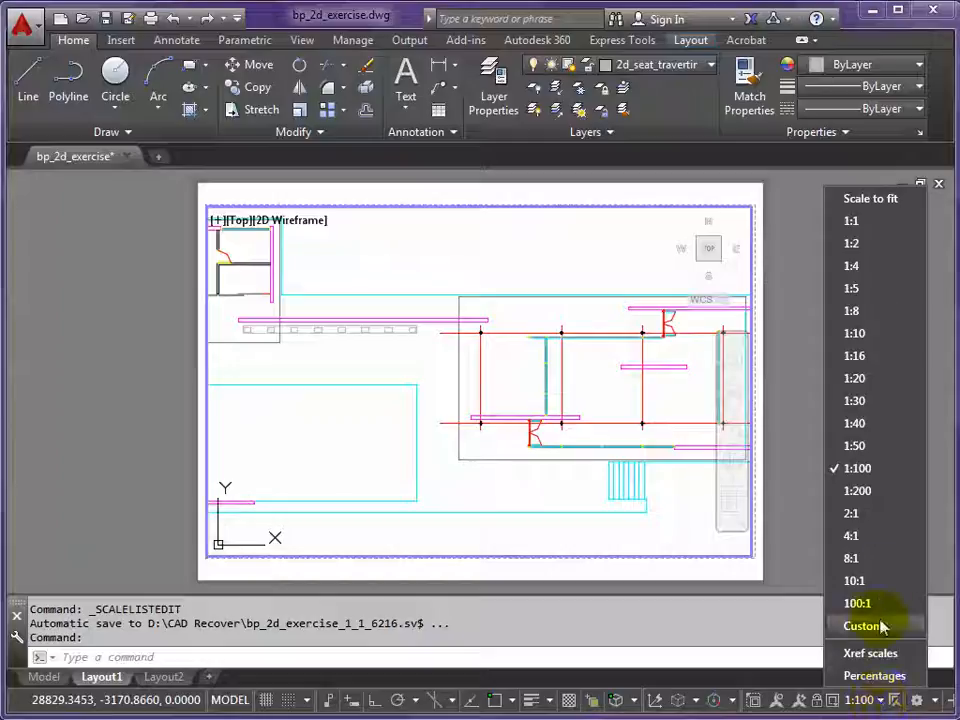
left_click(855, 491)
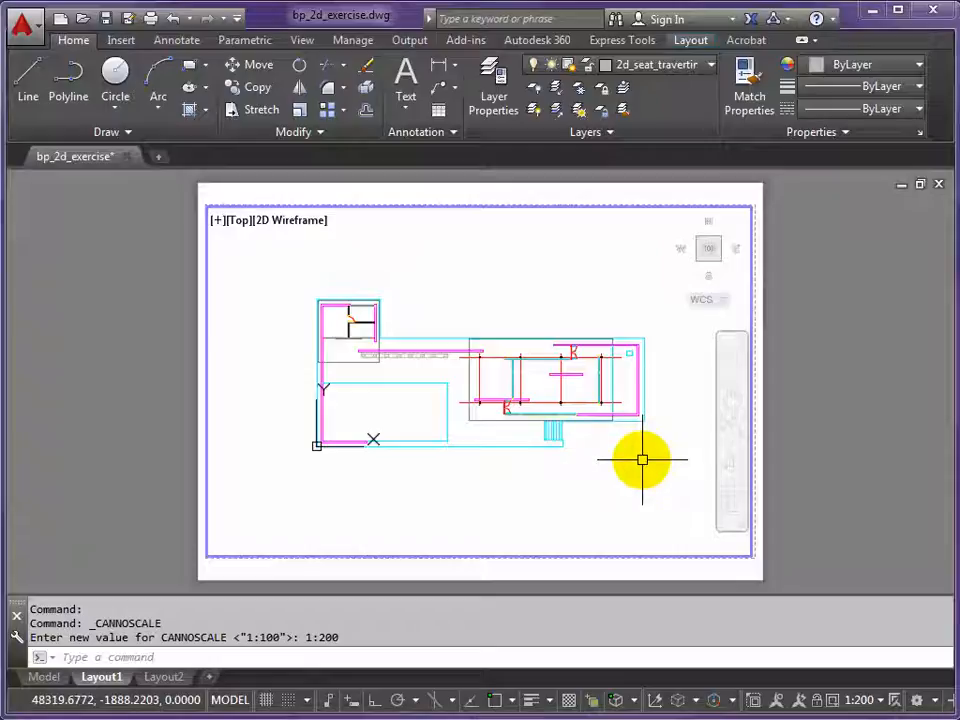
Add a custom drawing scale named 1:125, with 1 paper unit equal to 125 drawing units.
left_click(862, 701)
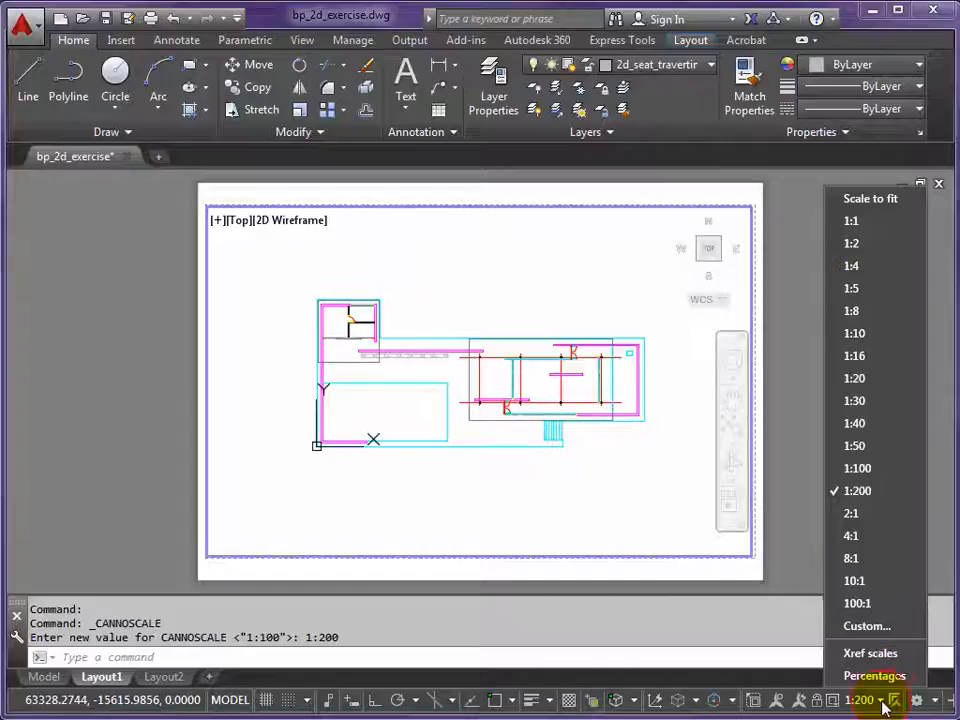
left_click(862, 627)
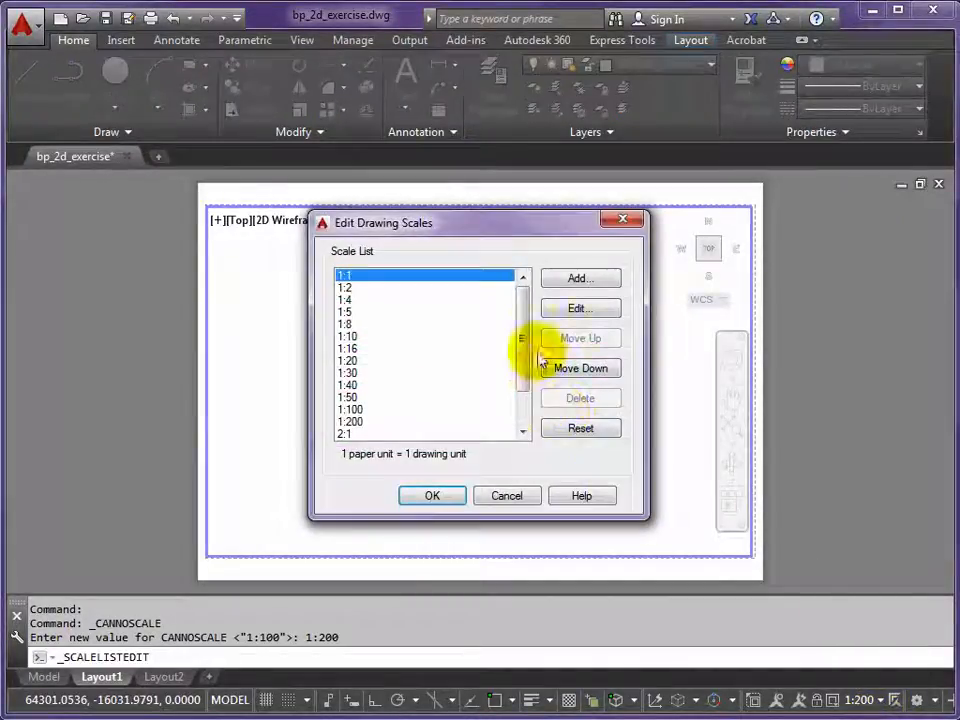
left_click(578, 279)
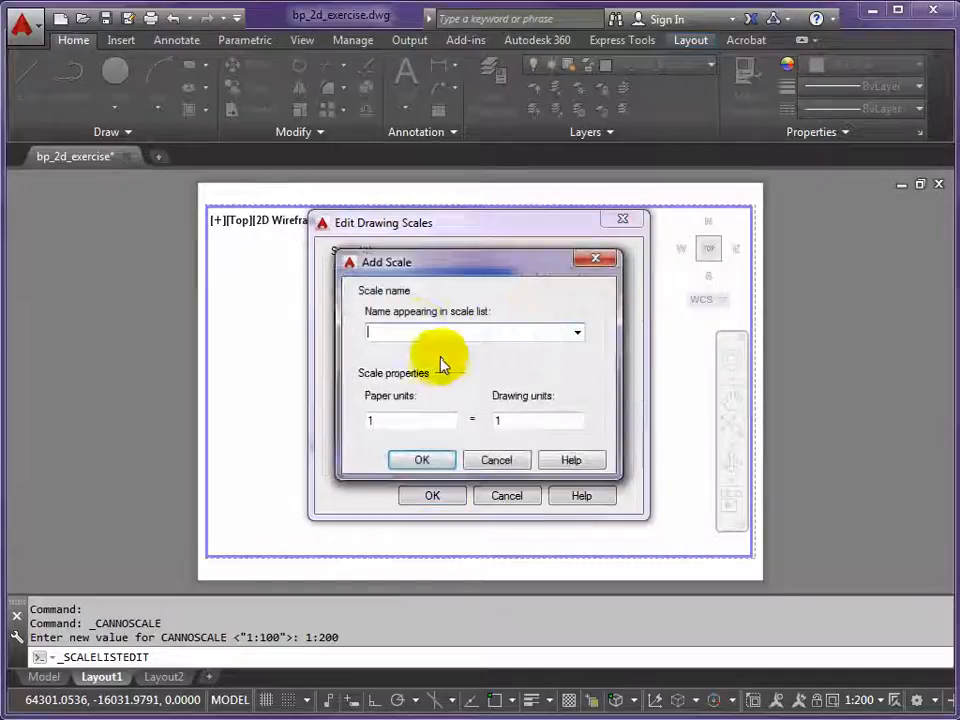
type("1:125")
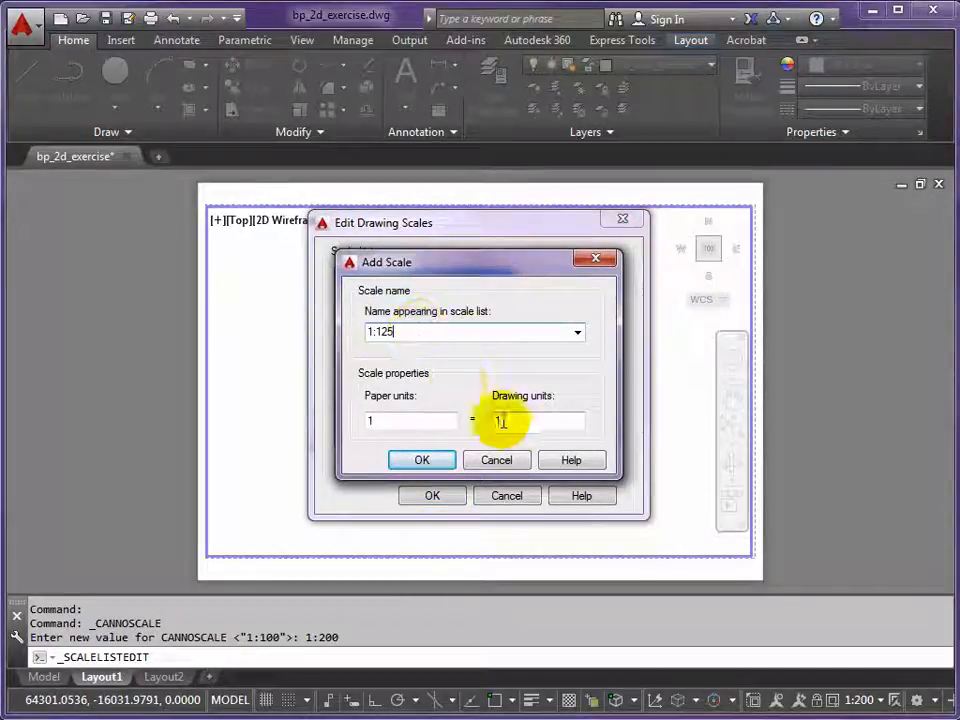
left_click(508, 420)
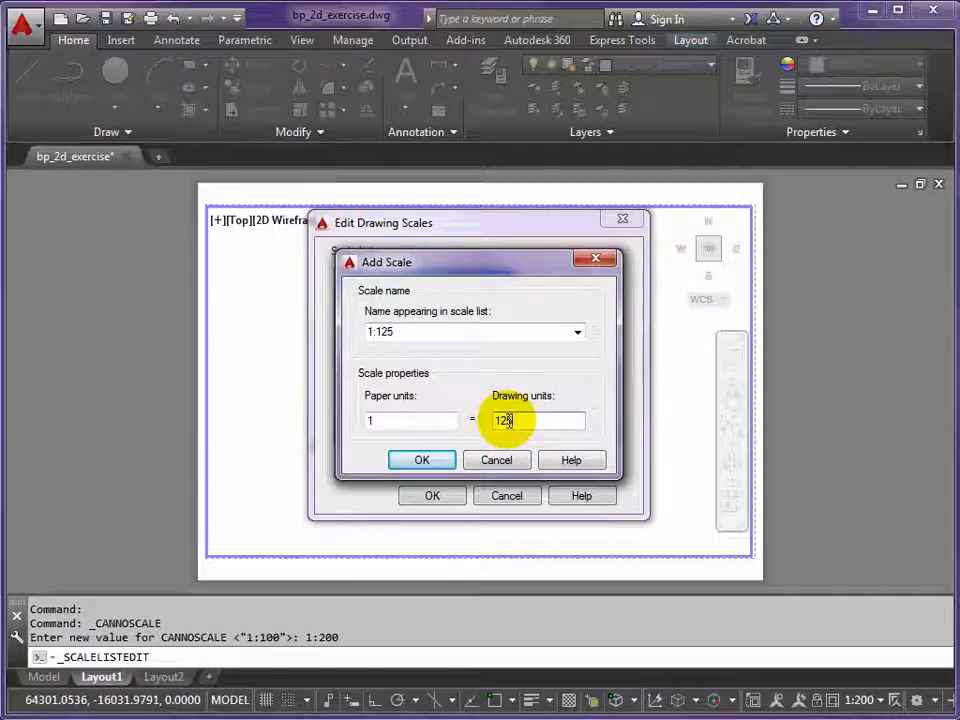
left_click(422, 461)
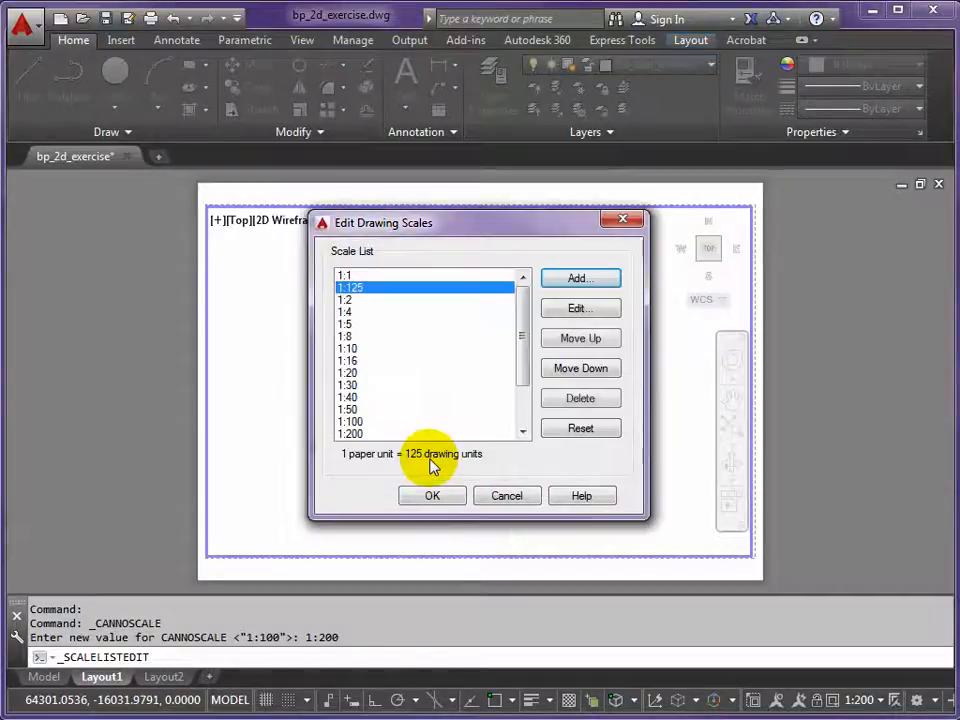
Move the 1:125 scale between 1:100 and 1:200 in the scale list and apply it to the viewport.
double_click(577, 369)
left_click(577, 369)
double_click(576, 369)
left_click(576, 369)
double_click(575, 369)
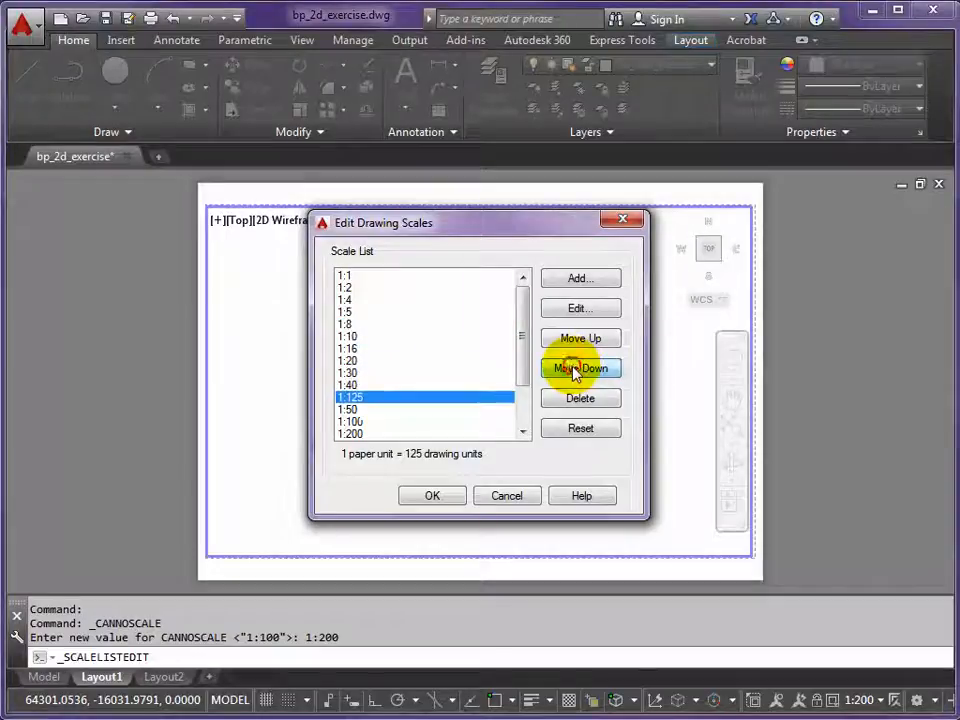
double_click(573, 369)
left_click(573, 369)
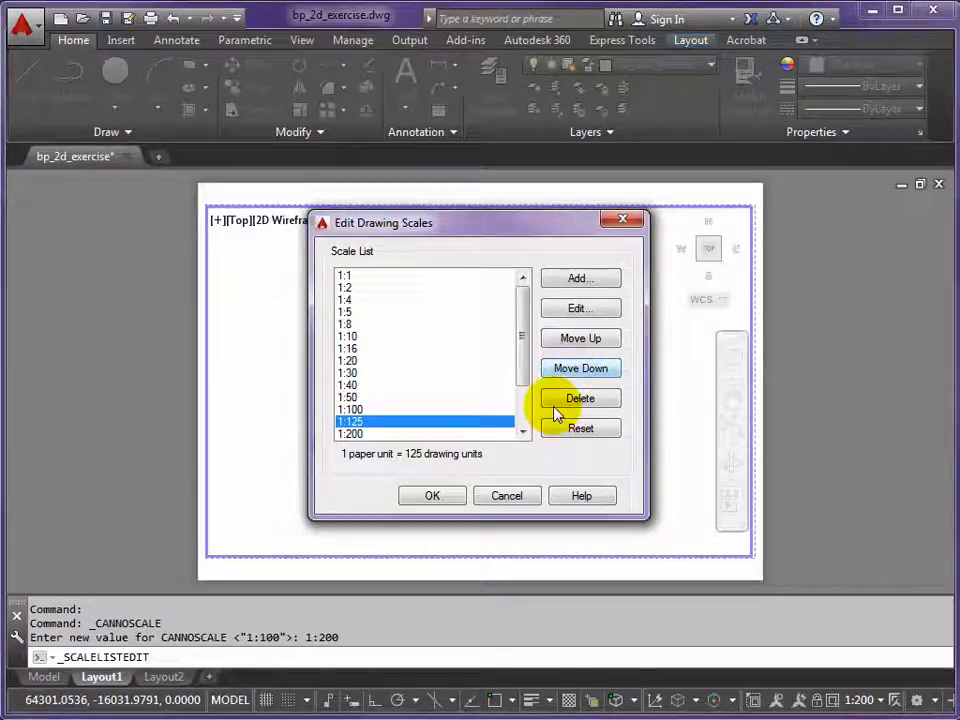
left_click(434, 497)
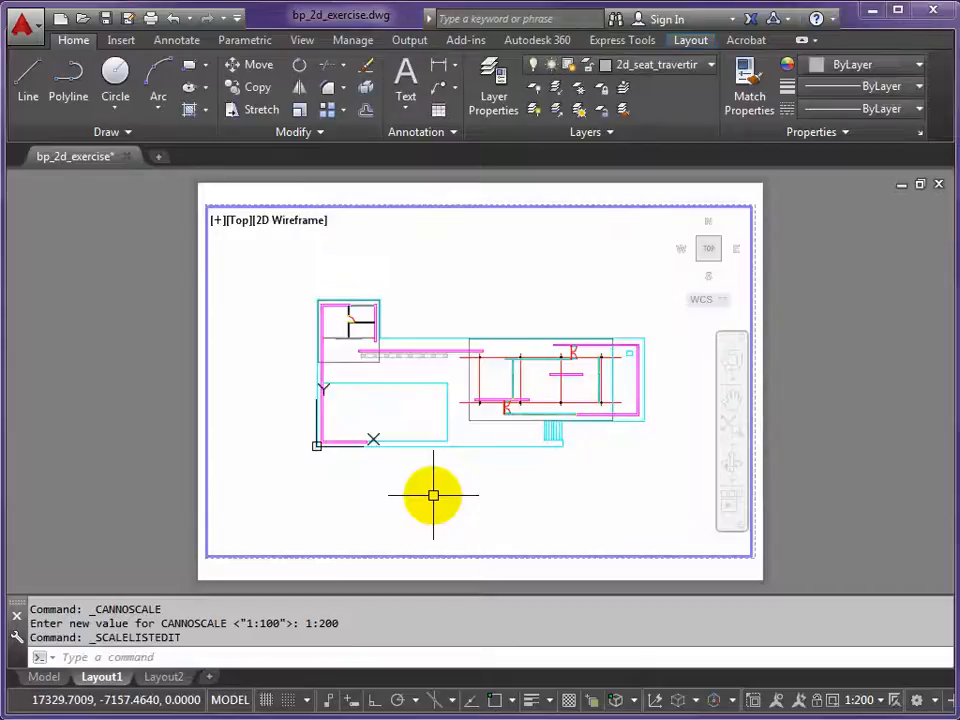
left_click(881, 701)
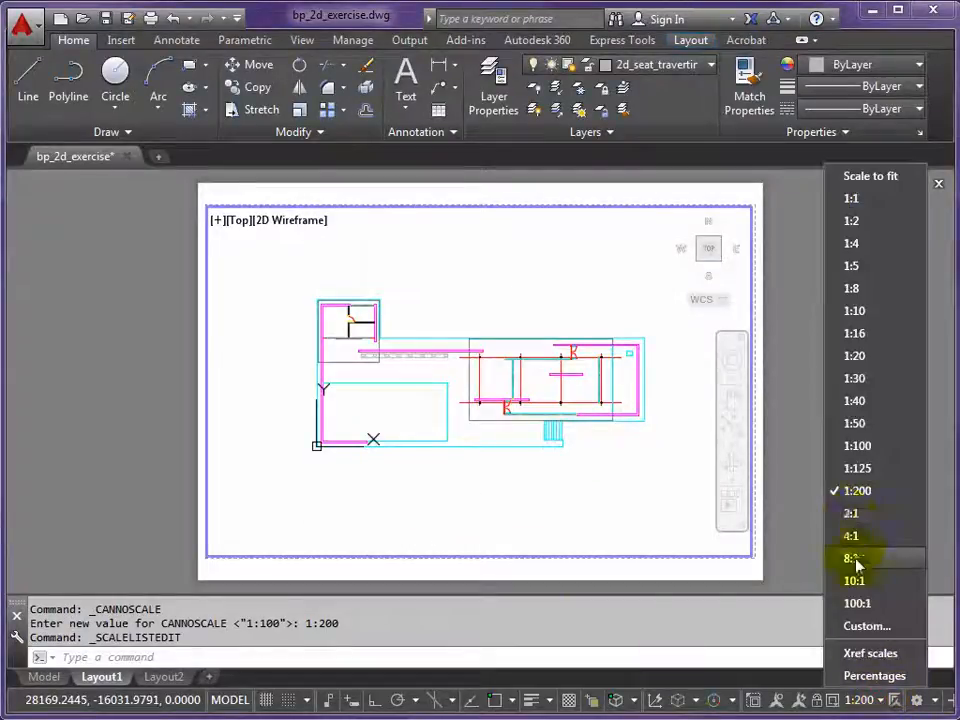
left_click(849, 470)
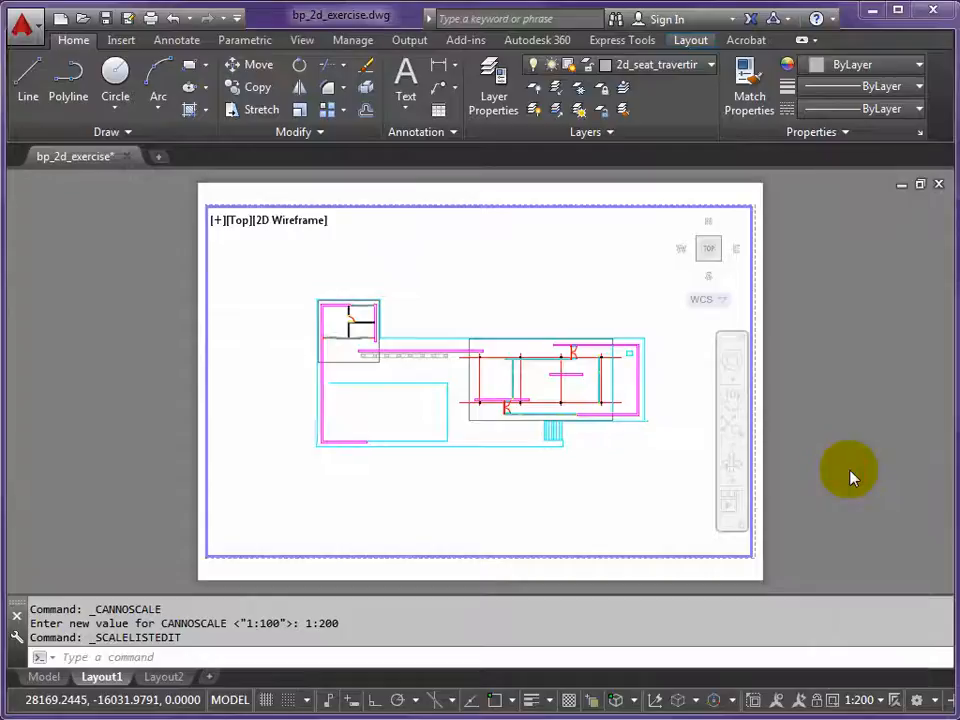
Centre the floor plan inside the 1:125 viewport on the sheet and return to paper space.
middle_click_drag(568, 386, 566, 395)
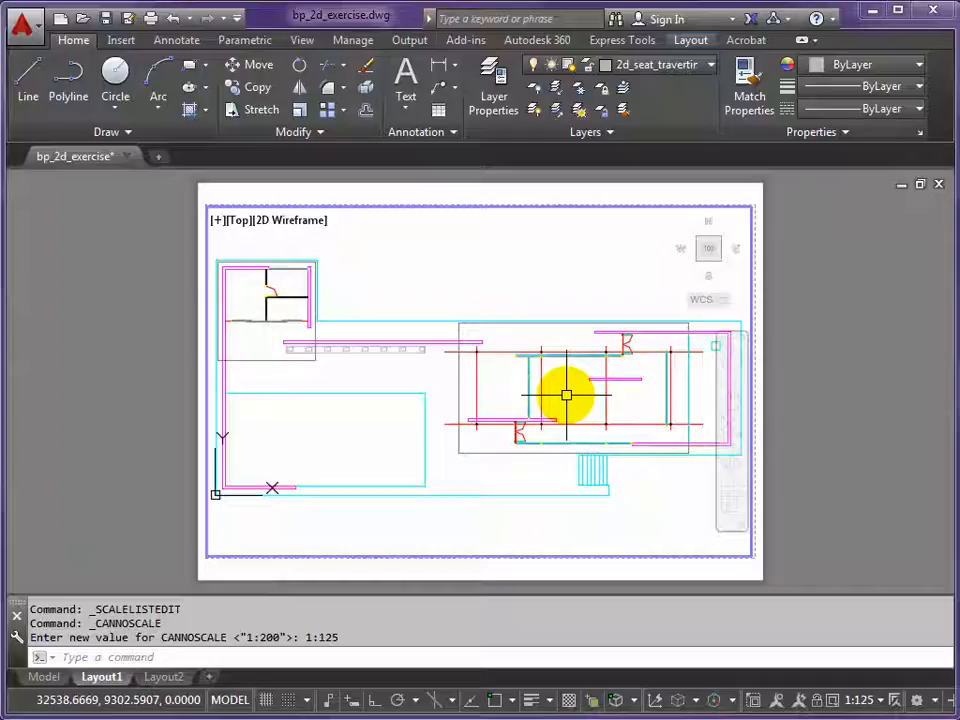
double_click(140, 393)
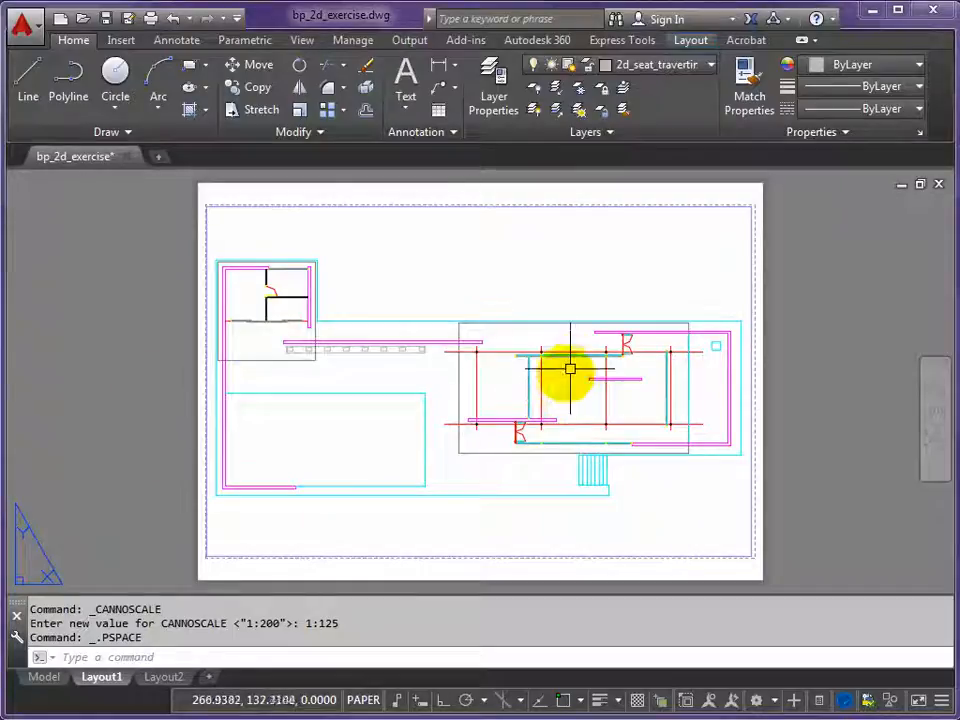
Examine the column, gridline, wall and bench linework up close in paper space, and show the whole layout again.
scroll(564, 358, "up", 8)
scroll(514, 337, "up", 4)
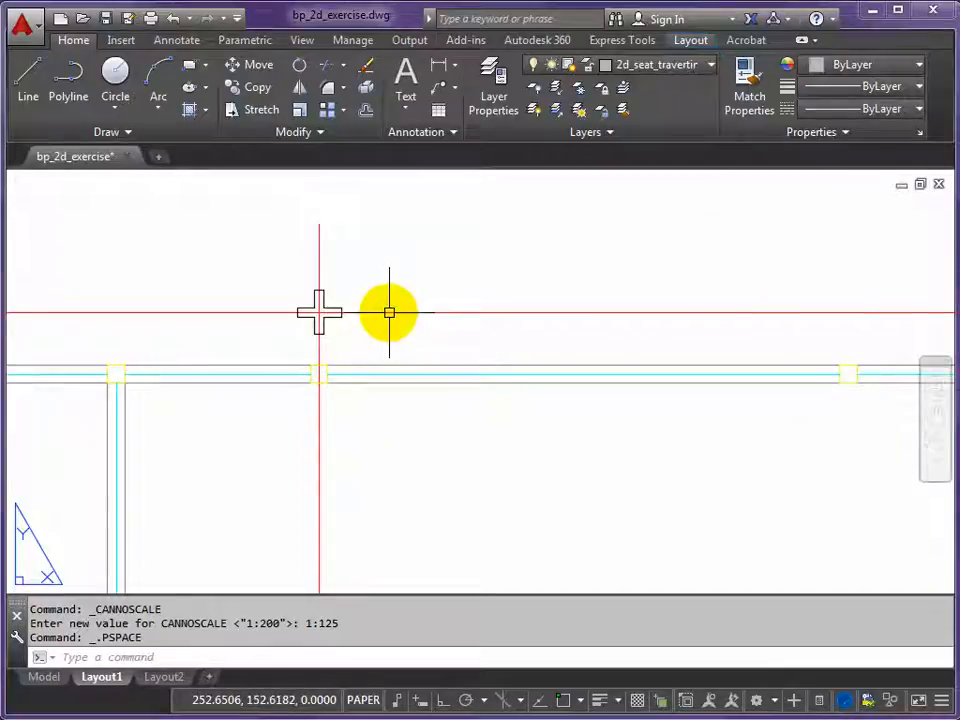
scroll(389, 313, "down", 4)
mouse_move(231, 364)
middle_mouse_down()
mouse_move(568, 375)
mouse_move(637, 405)
mouse_move(479, 347)
middle_mouse_up()
mouse_move(236, 323)
middle_mouse_down()
mouse_move(403, 396)
mouse_move(450, 430)
middle_mouse_up()
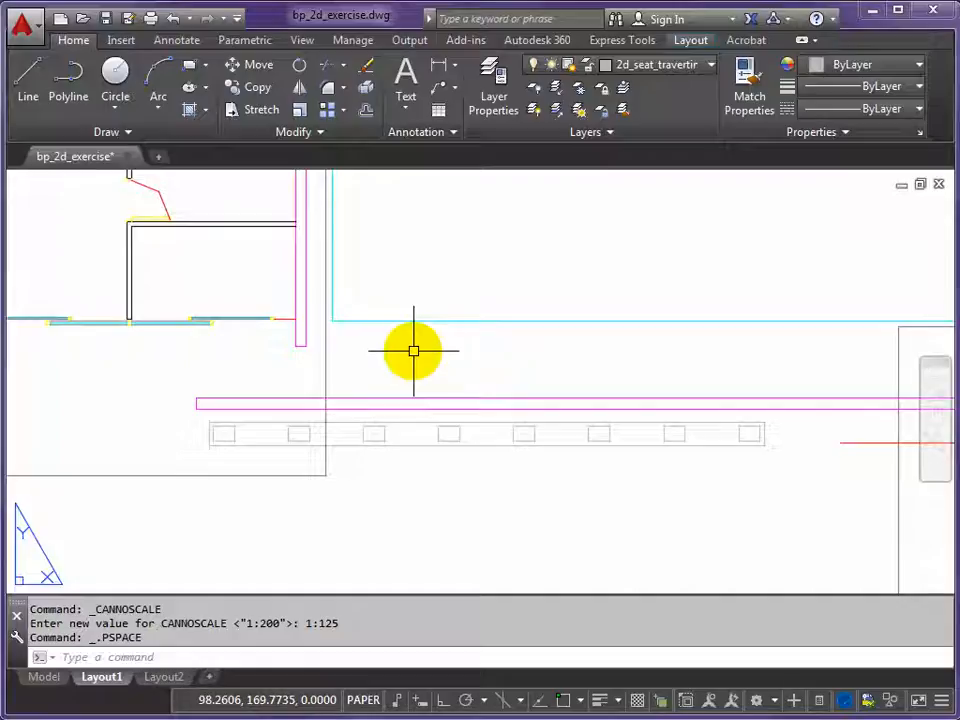
type("z")
key("Return")
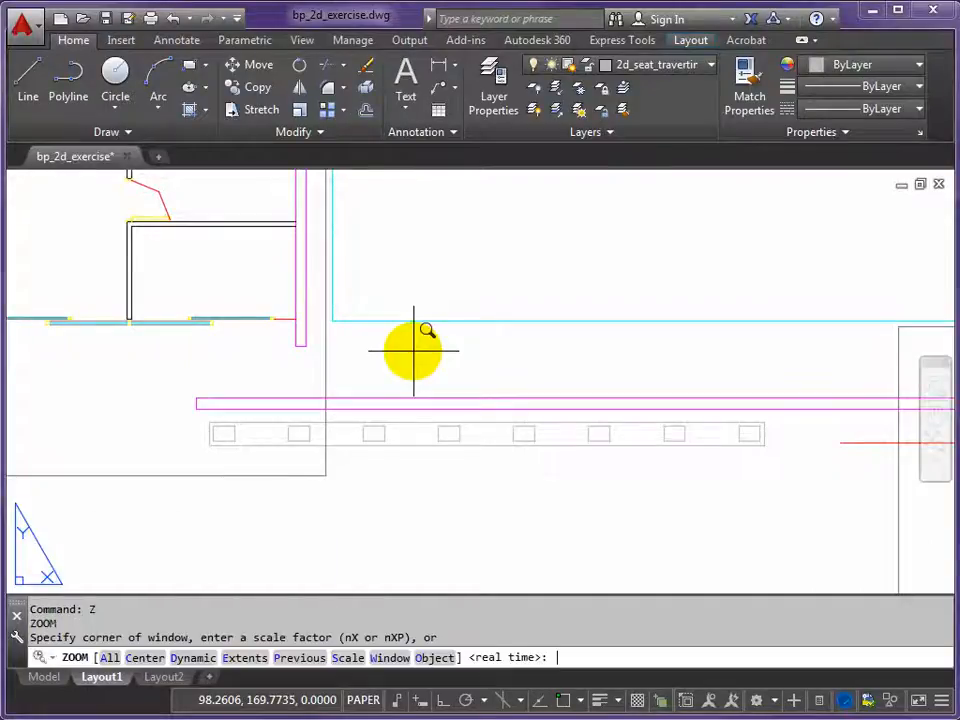
type("A")
key("Return")
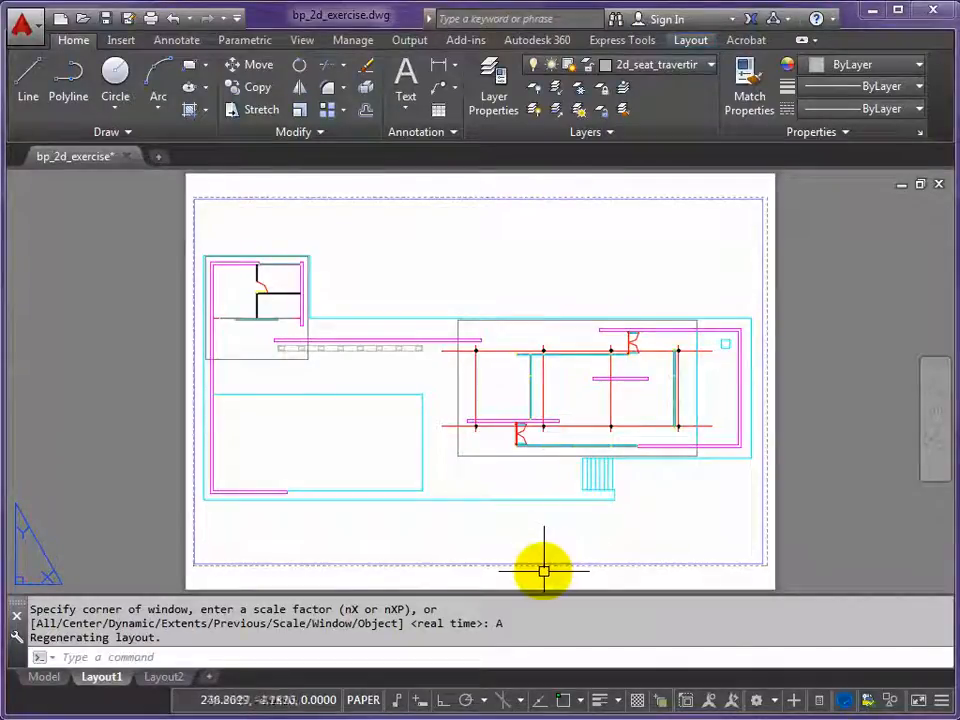
View the layout at its extents, and restore the view of the full sheet with Zoom All.
middle_click(839, 496)
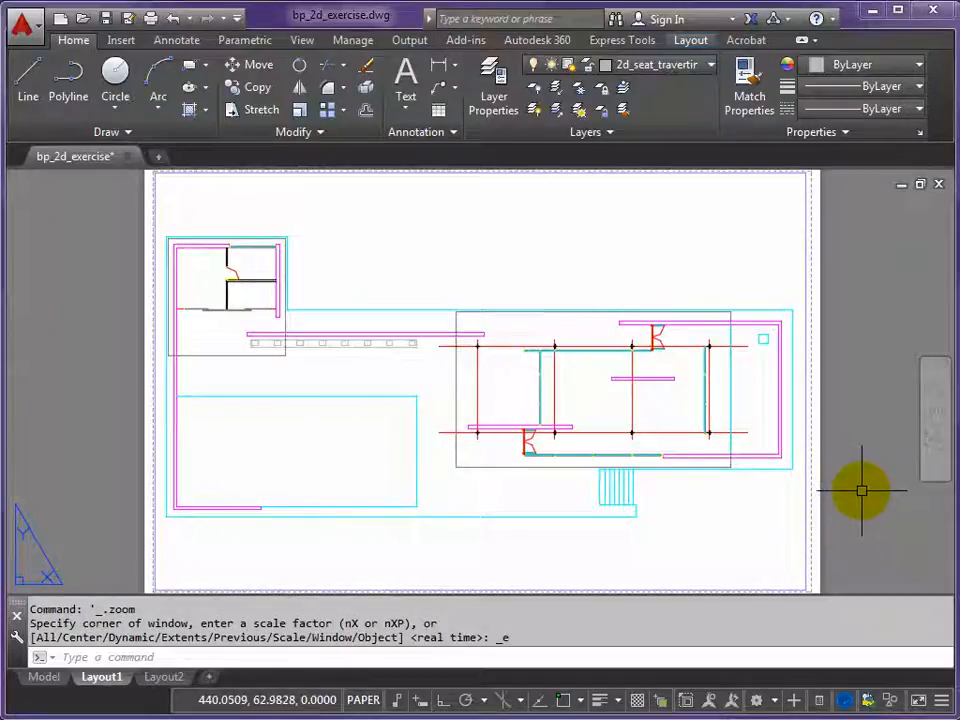
type("Z")
key("Return")
type("A")
key("Return")
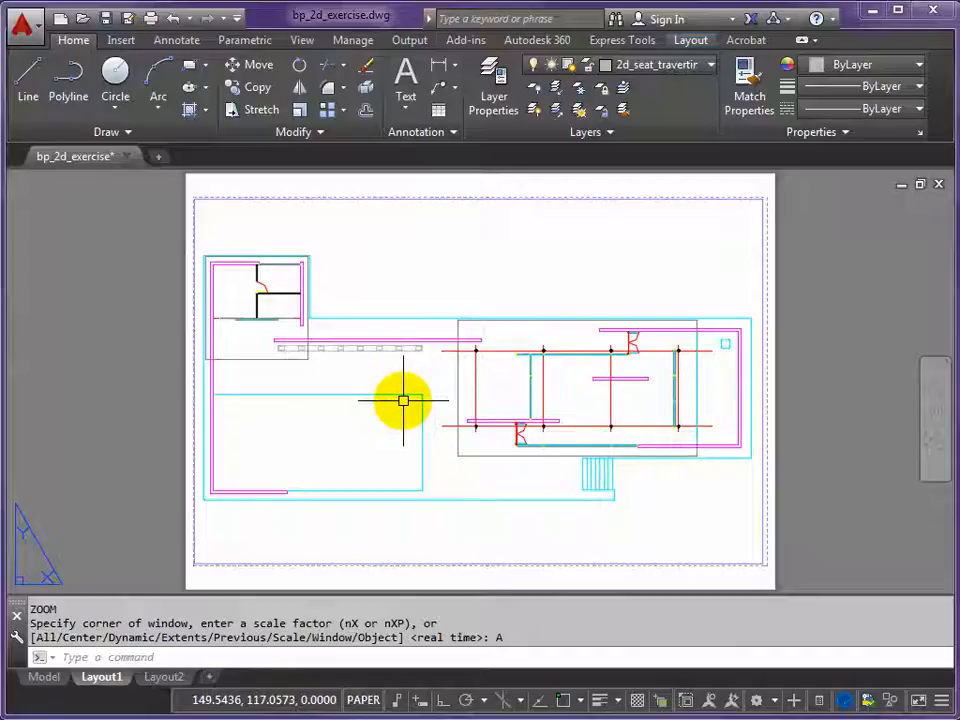
Set the global linetype scale factor to 0.5.
type("LTS")
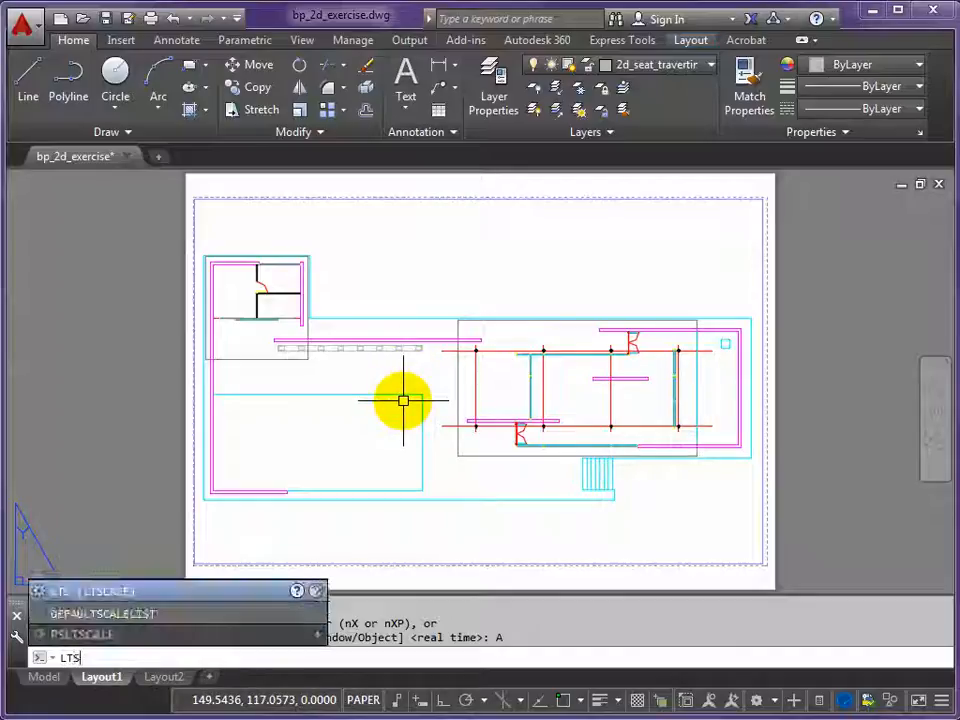
key("Return")
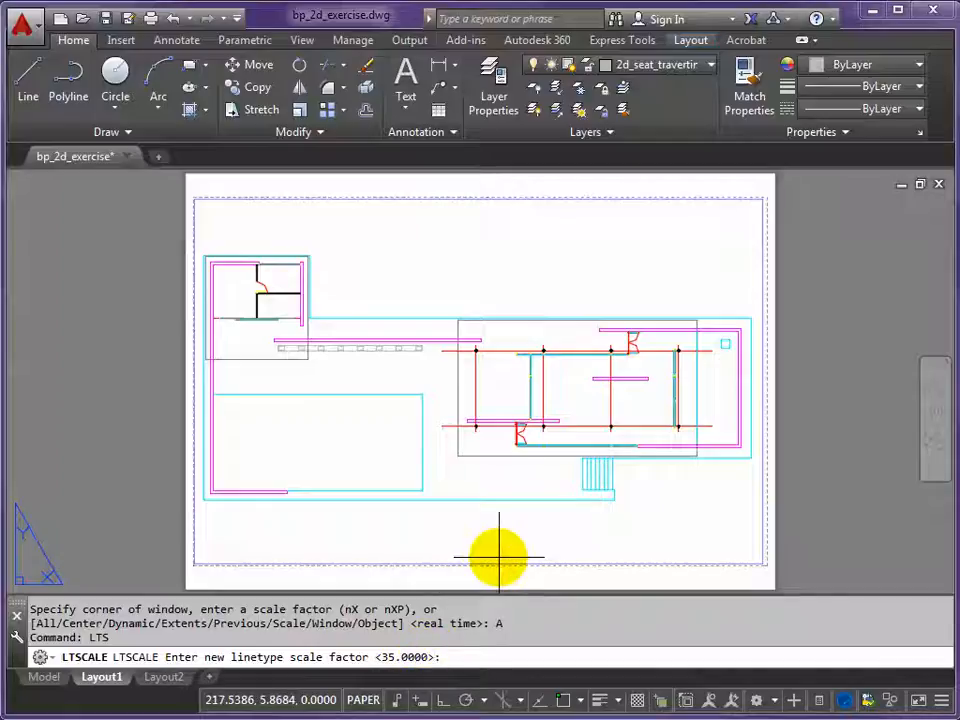
key("Return")
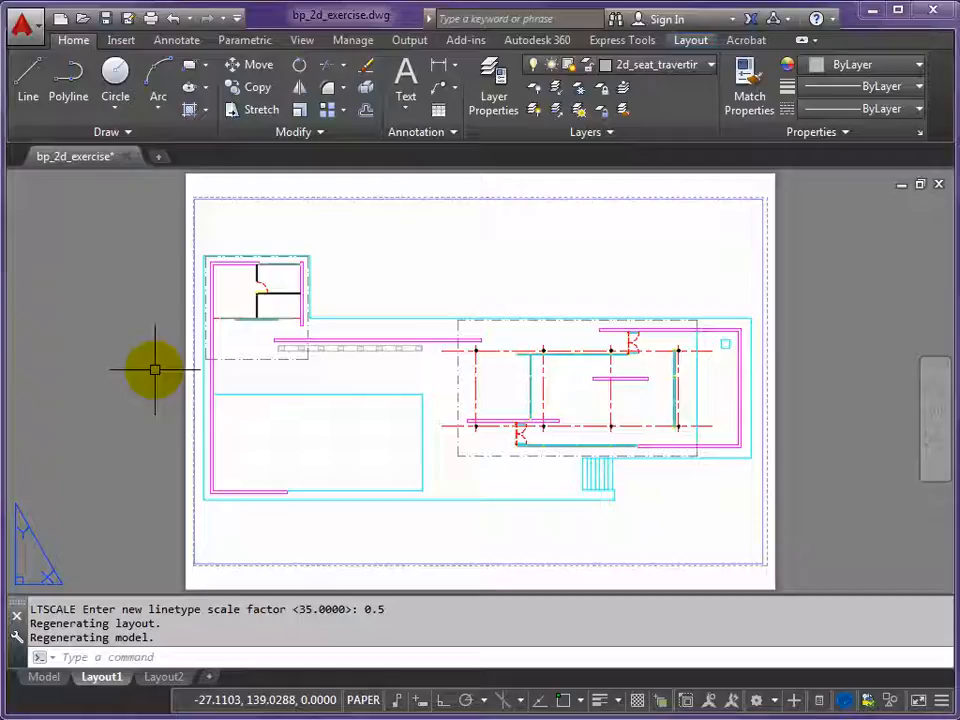
Open a plot preview of Layout1 and examine the lineweights of the small room's walls, door and the long bench.
right_click(103, 682)
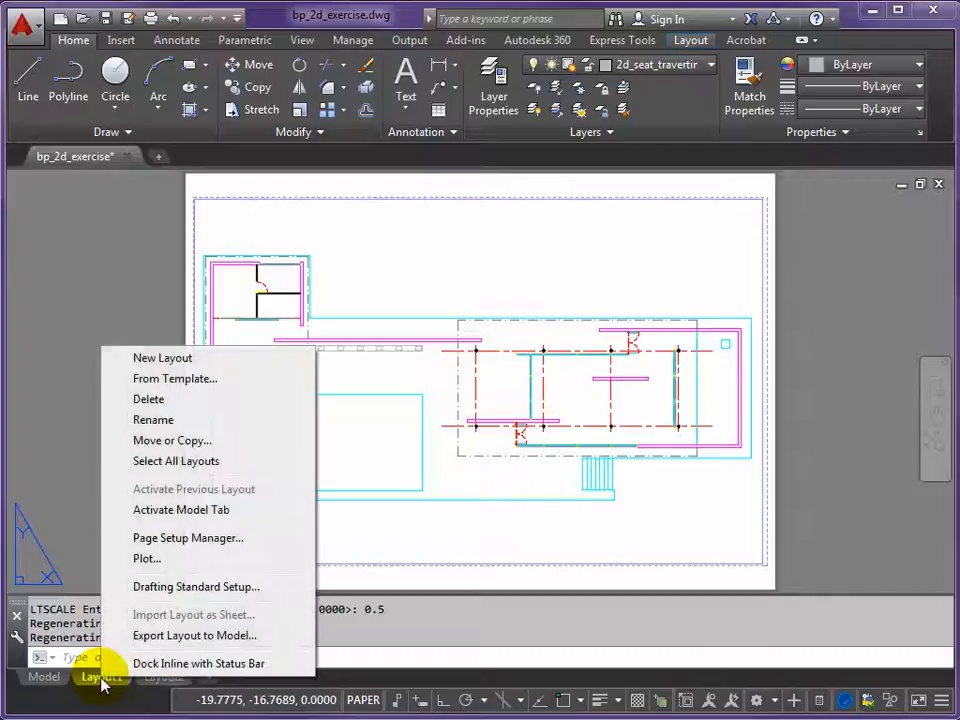
left_click(148, 560)
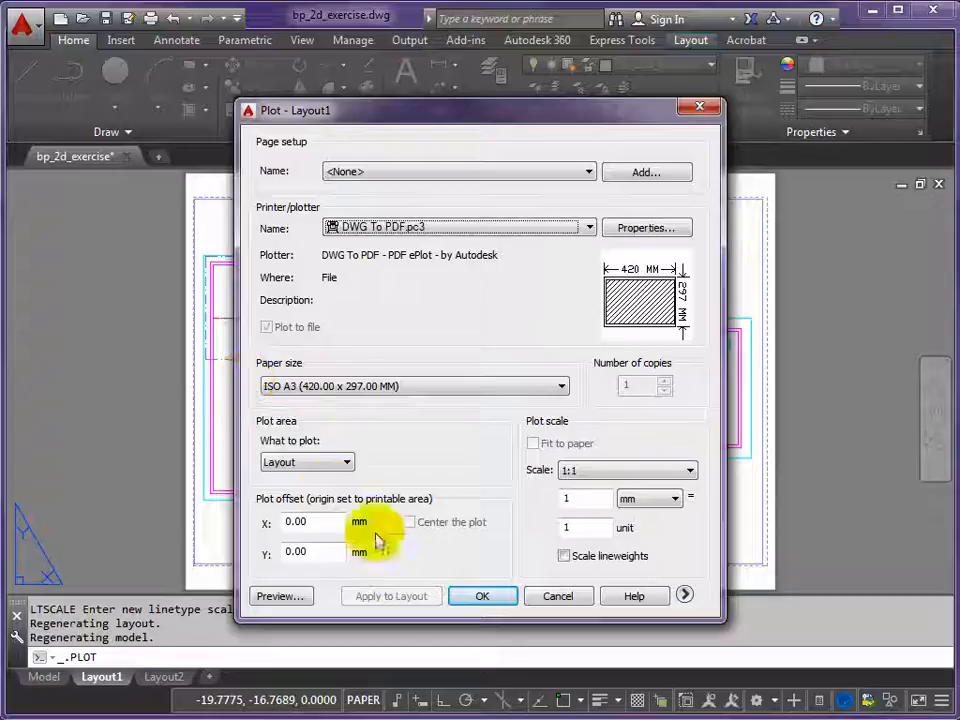
left_click(280, 598)
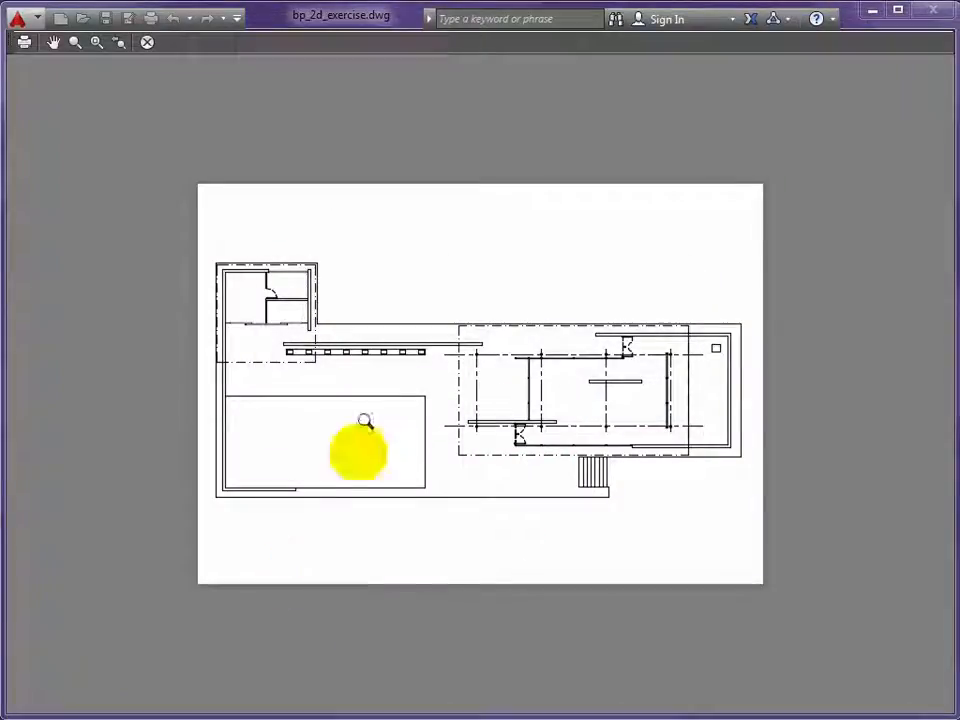
scroll(292, 308, "up", 4)
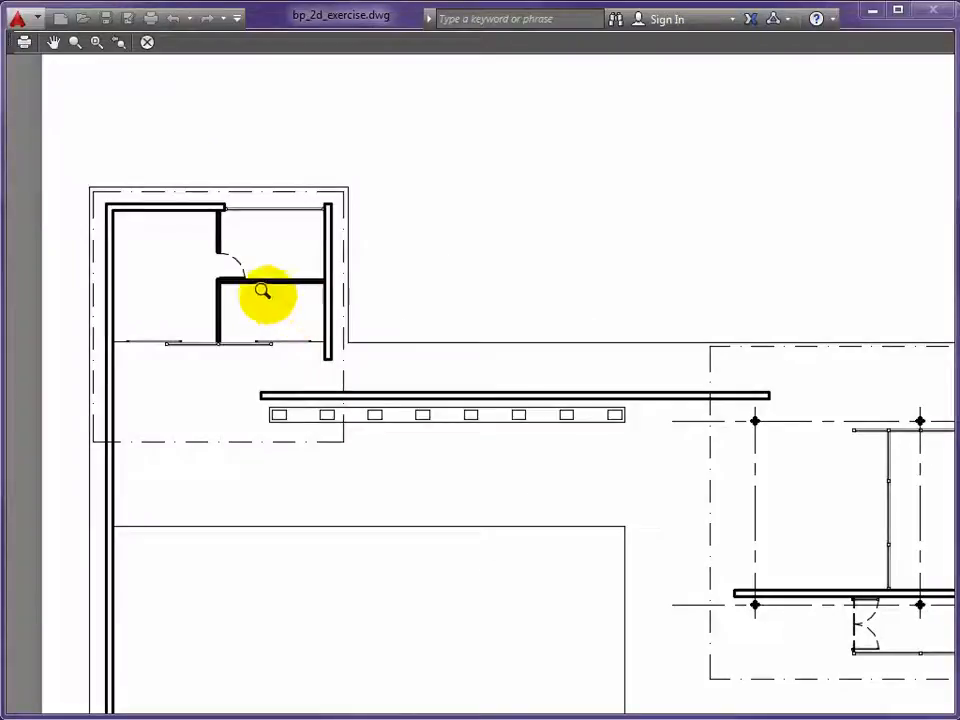
scroll(257, 285, "up", 3)
middle_click_drag(225, 257, 493, 377)
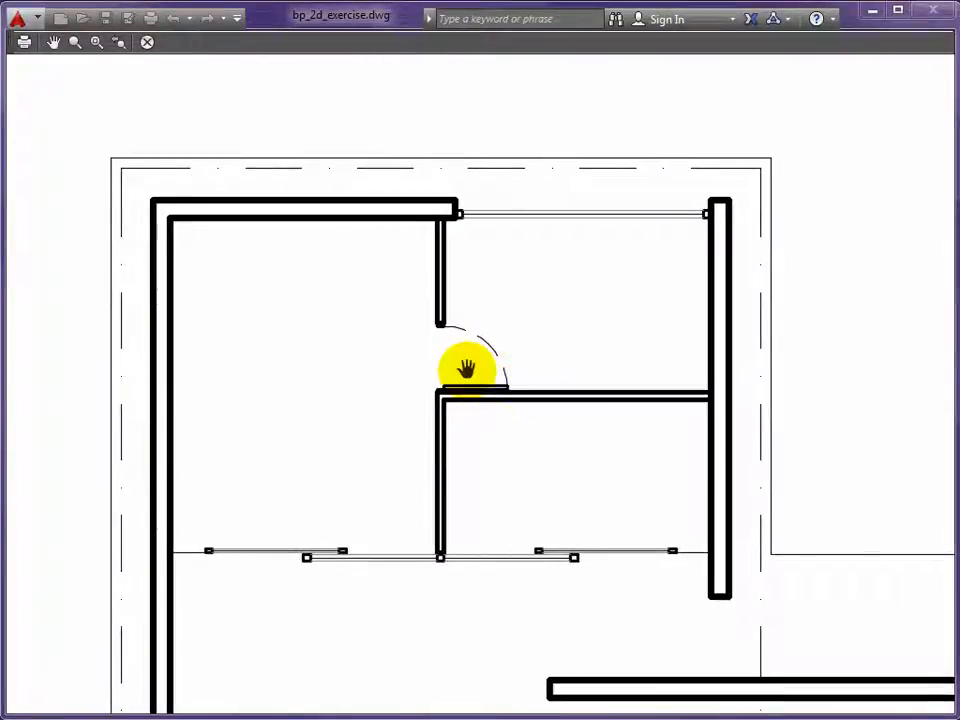
scroll(354, 444, "up", 2)
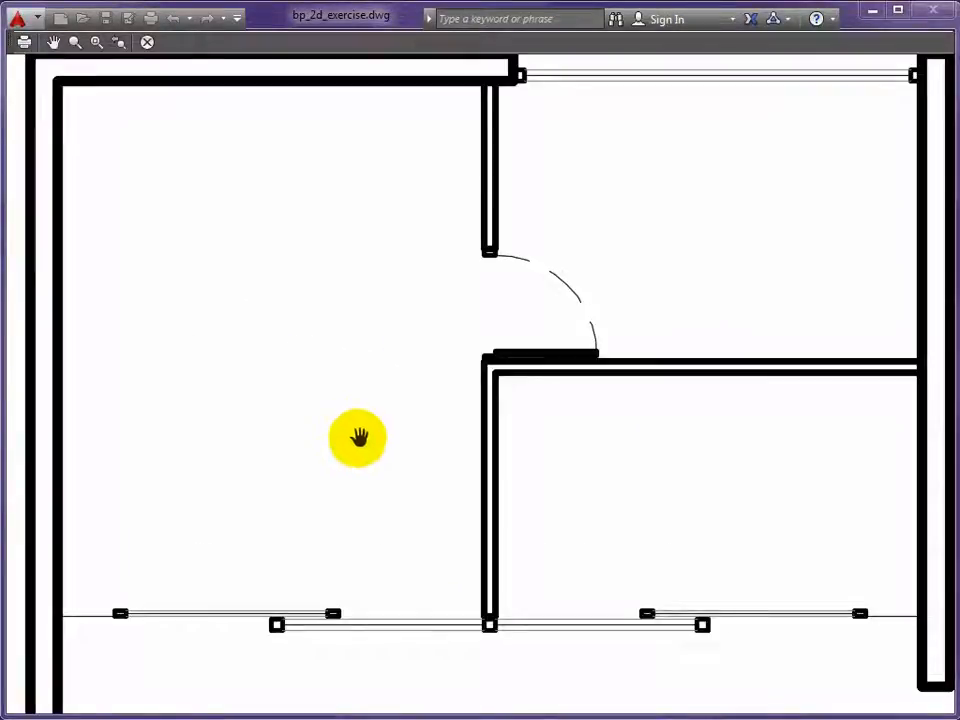
scroll(366, 434, "down", 4)
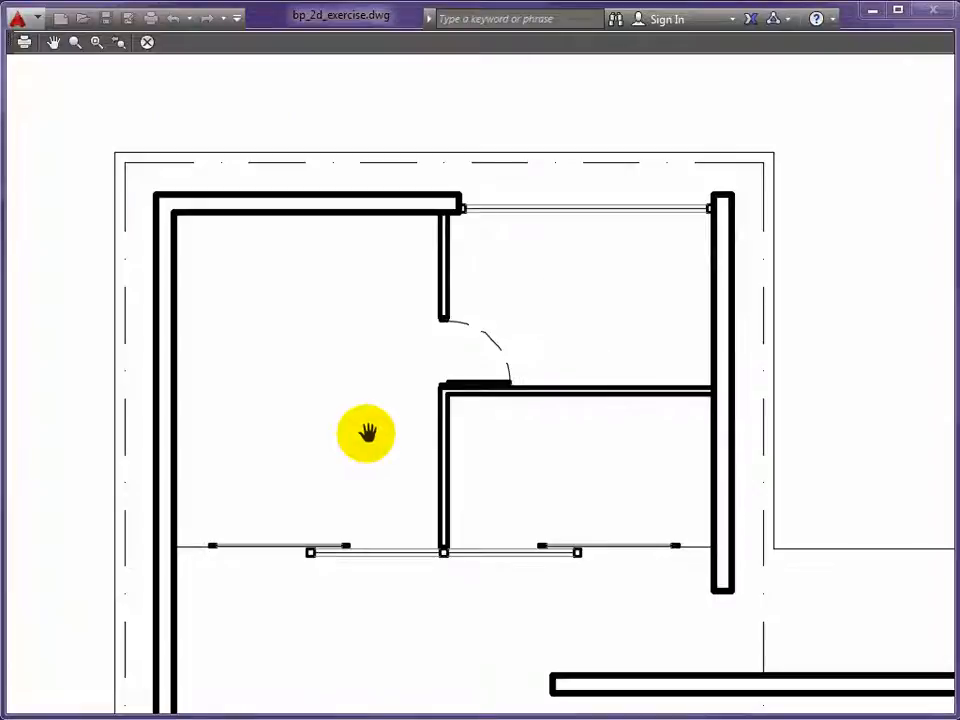
middle_click_drag(729, 583, 446, 379)
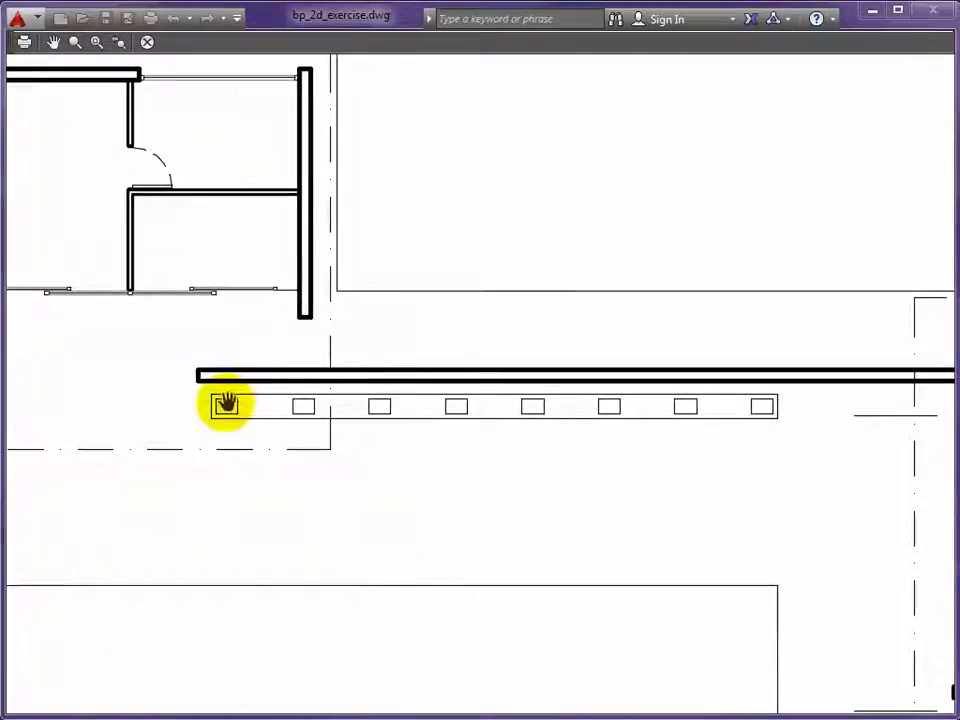
scroll(227, 403, "up", 3)
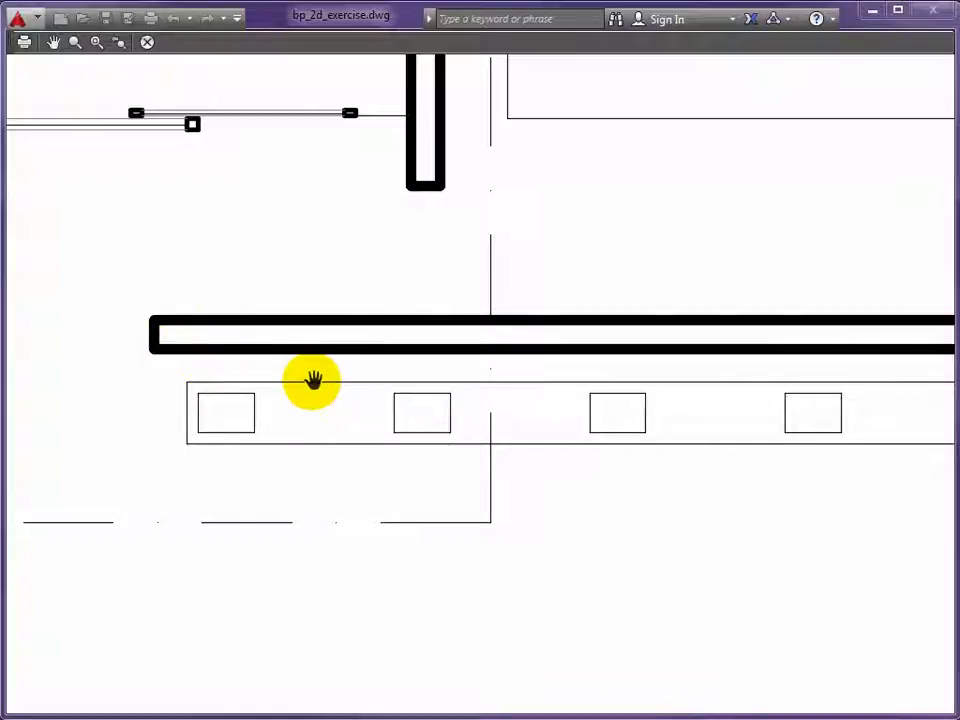
scroll(300, 384, "down", 7)
Examine the columns, dashed gridlines, glazing and door swings of the main pavilion in the preview, and close it without plotting.
scroll(634, 403, "up", 10)
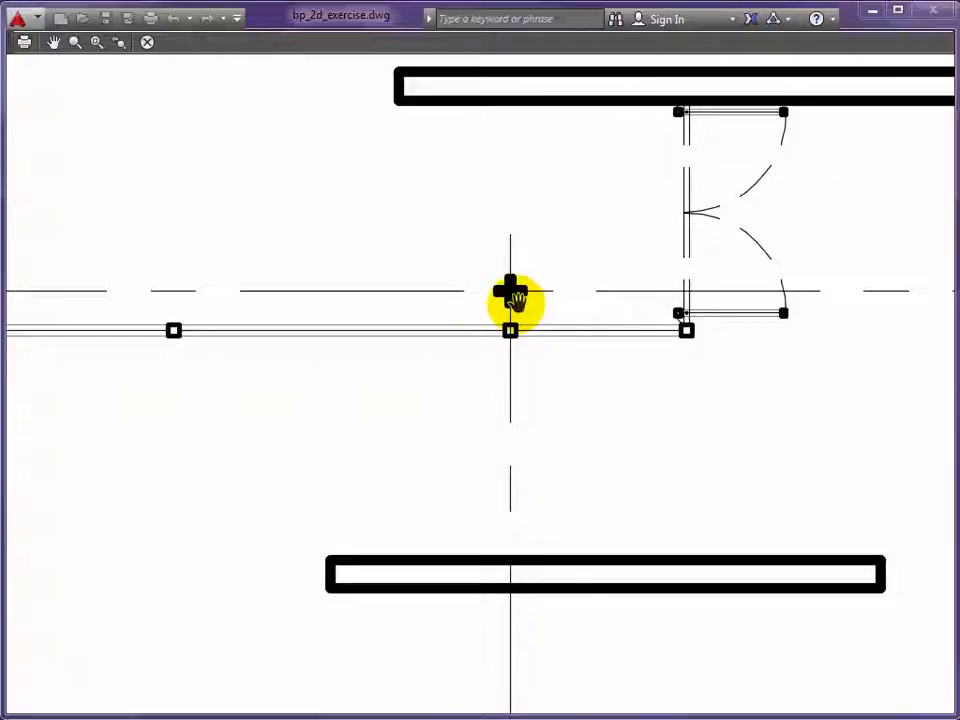
scroll(512, 298, "down", 8)
scroll(680, 337, "up", 2)
scroll(680, 337, "up", 2)
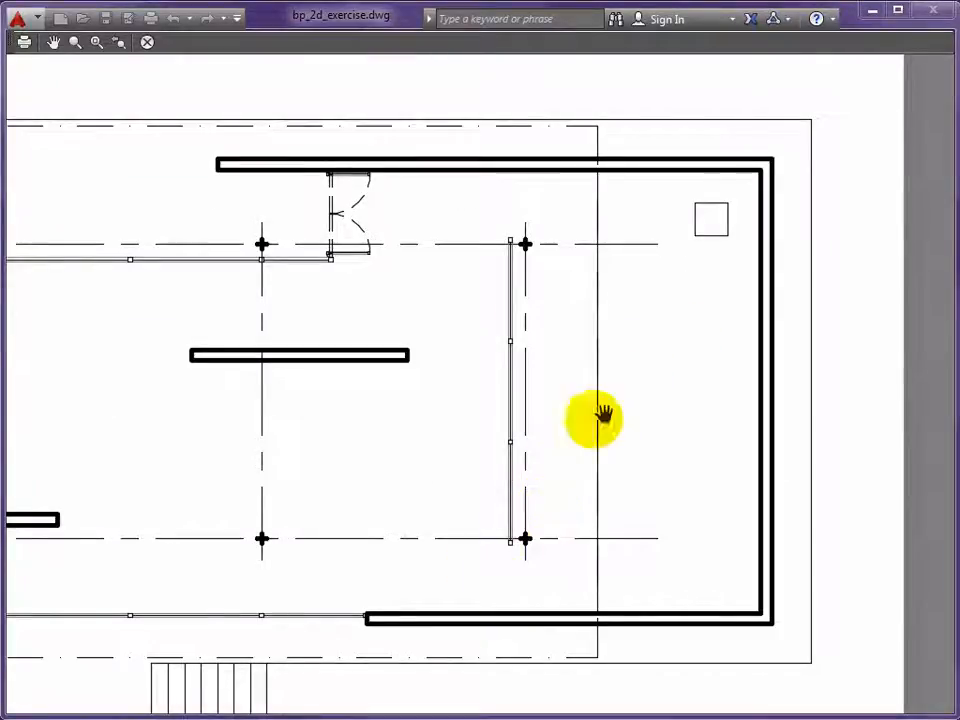
scroll(670, 330, "up", 4)
scroll(650, 262, "down", 2)
left_click_drag(620, 241, 709, 437)
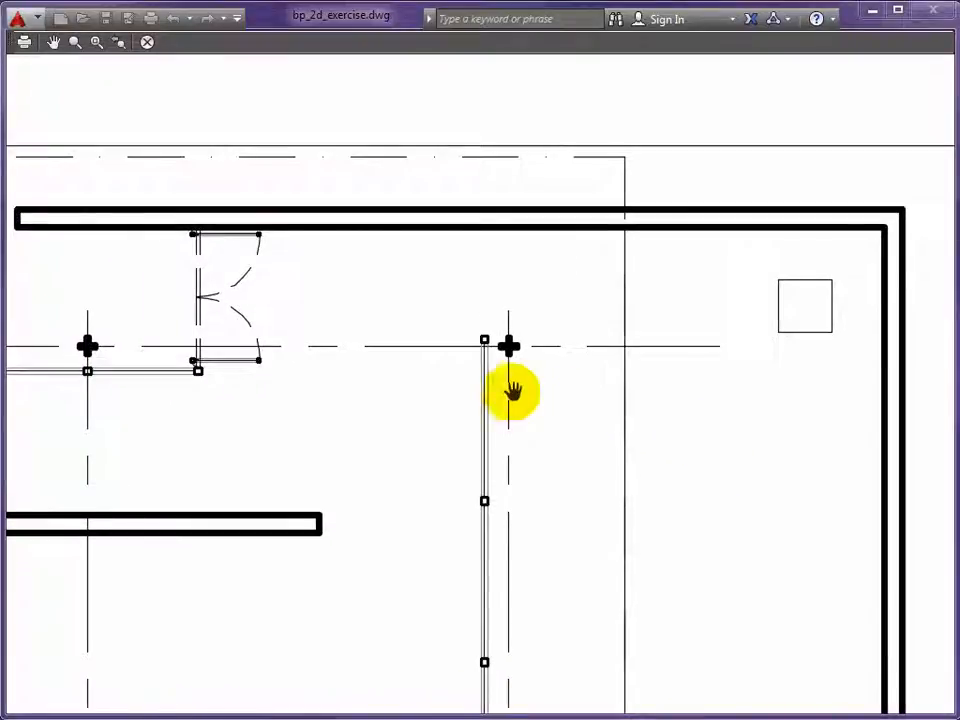
scroll(164, 362, "up", 2)
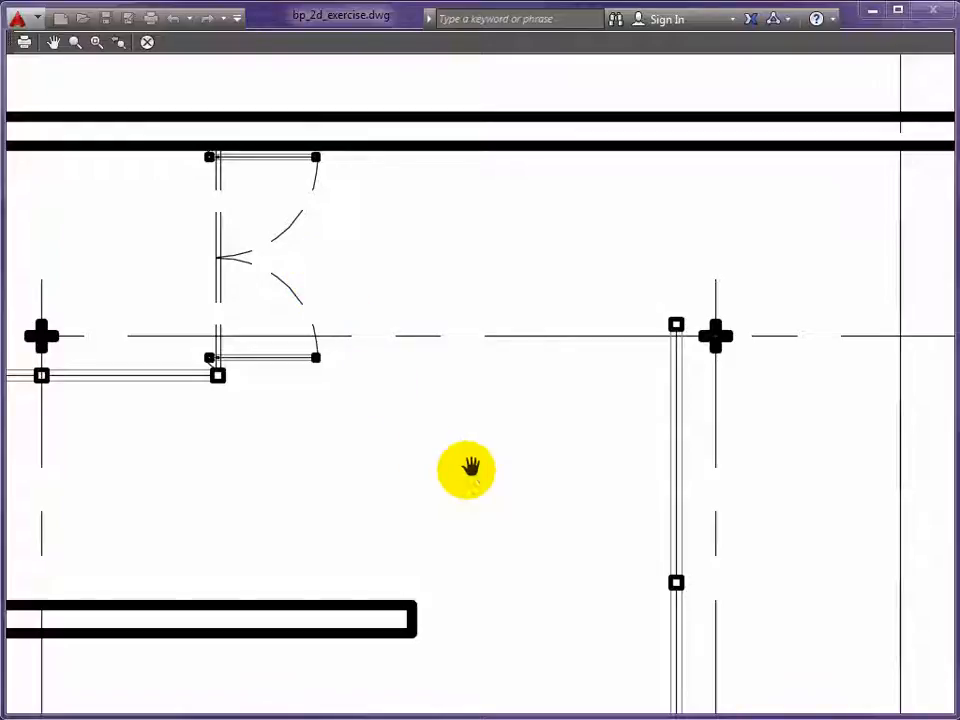
scroll(467, 459, "down", 6)
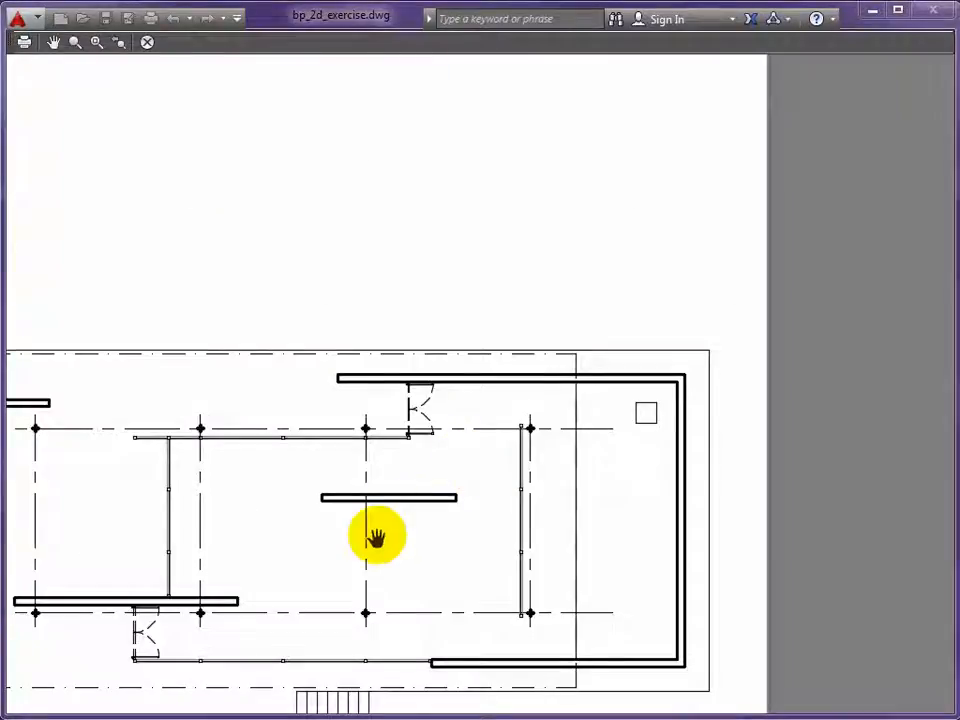
left_click_drag(348, 500, 619, 349)
scroll(575, 345, "down", 2)
left_click_drag(532, 324, 543, 366)
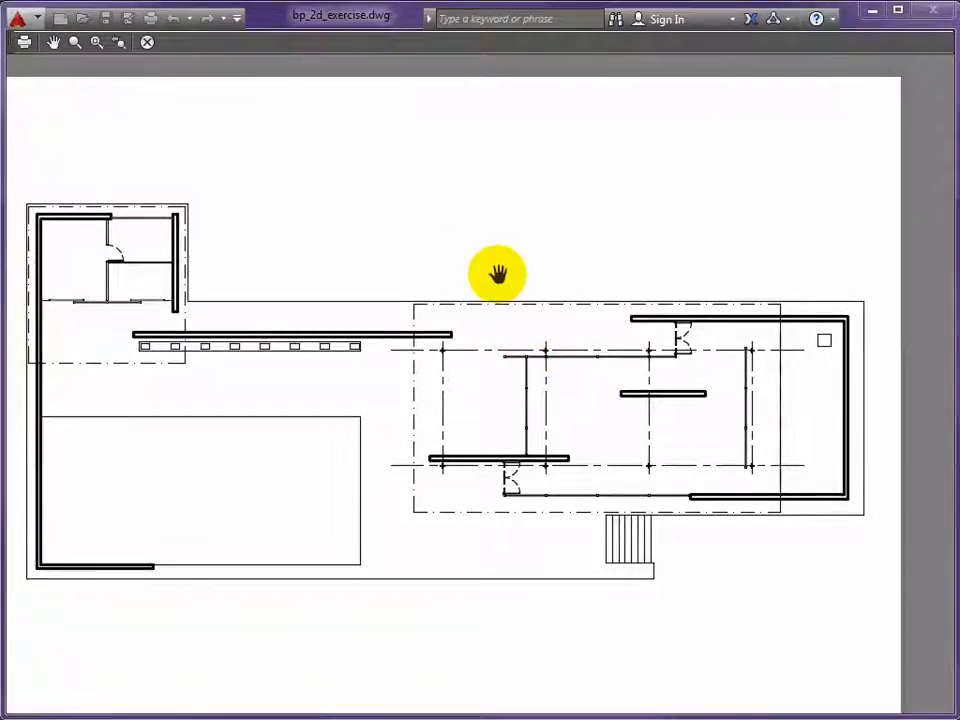
key("Escape")
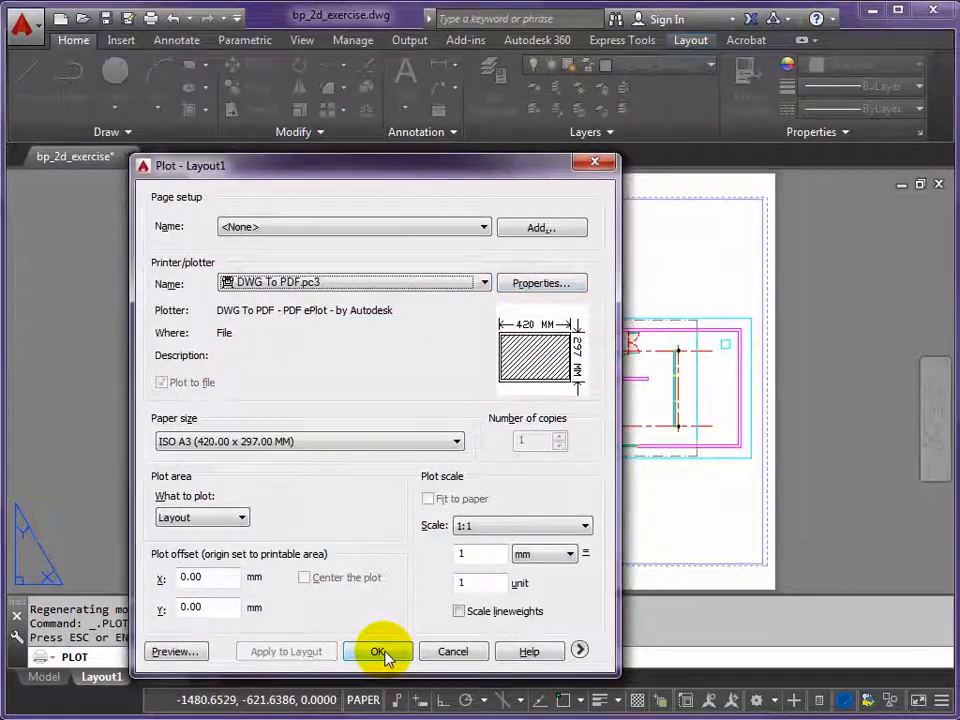
left_click(465, 652)
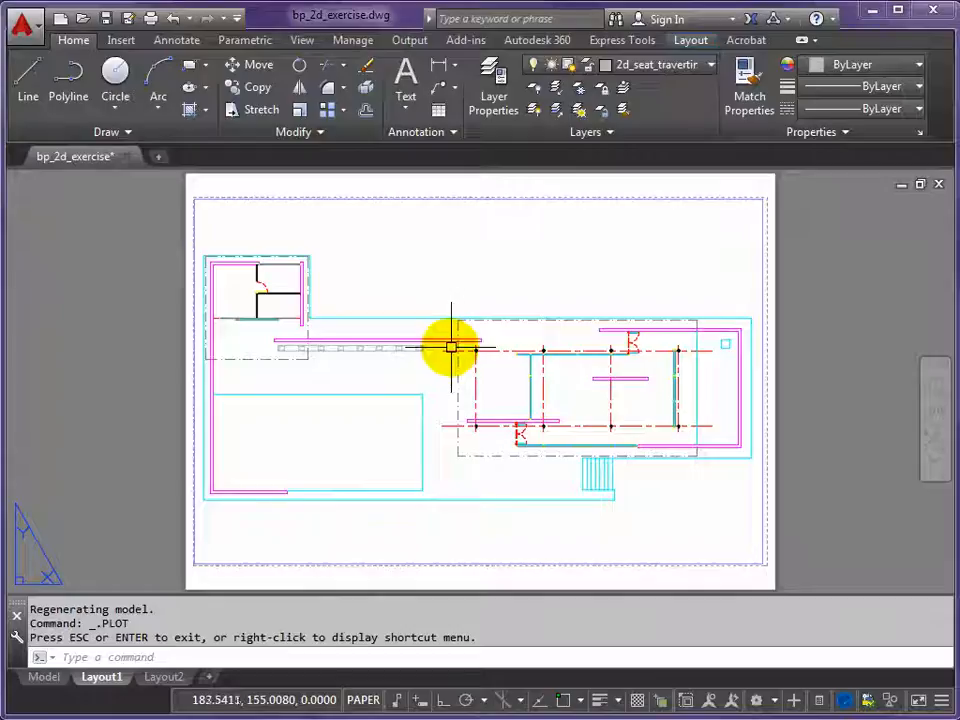
Change the colour of the 2d_wall_marble layer to white (index colour 7).
scroll(451, 347, "up", 7)
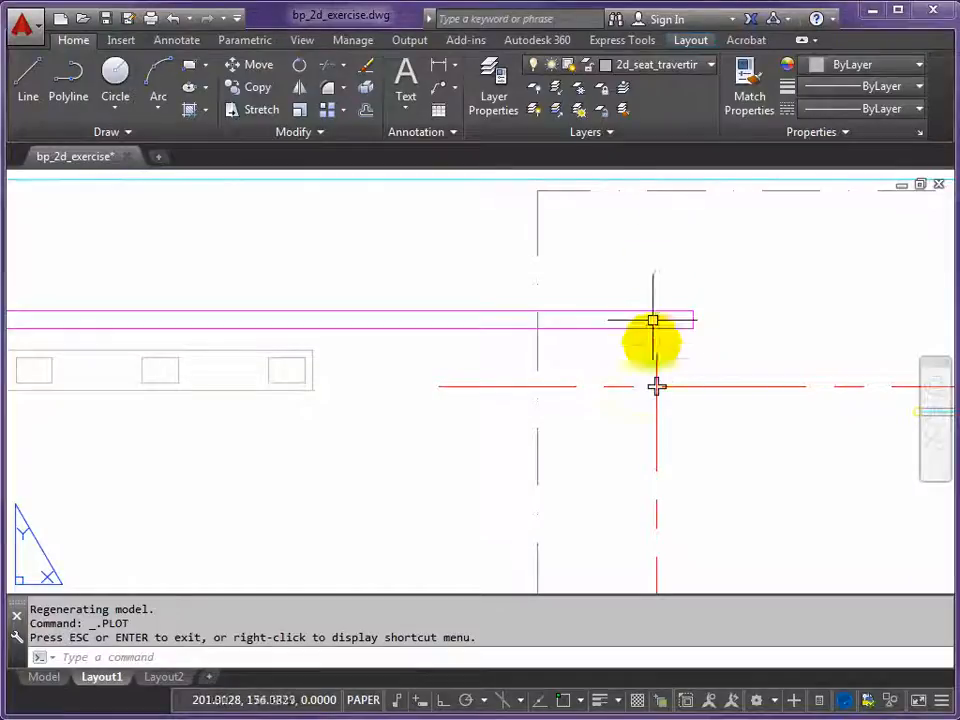
left_click(711, 66)
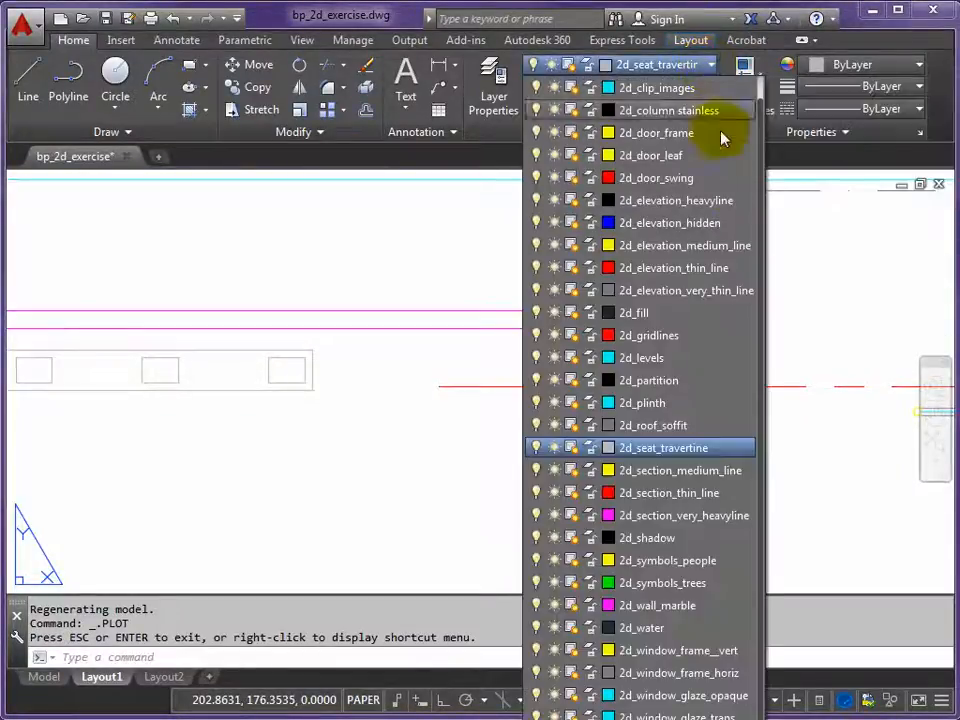
left_click(609, 606)
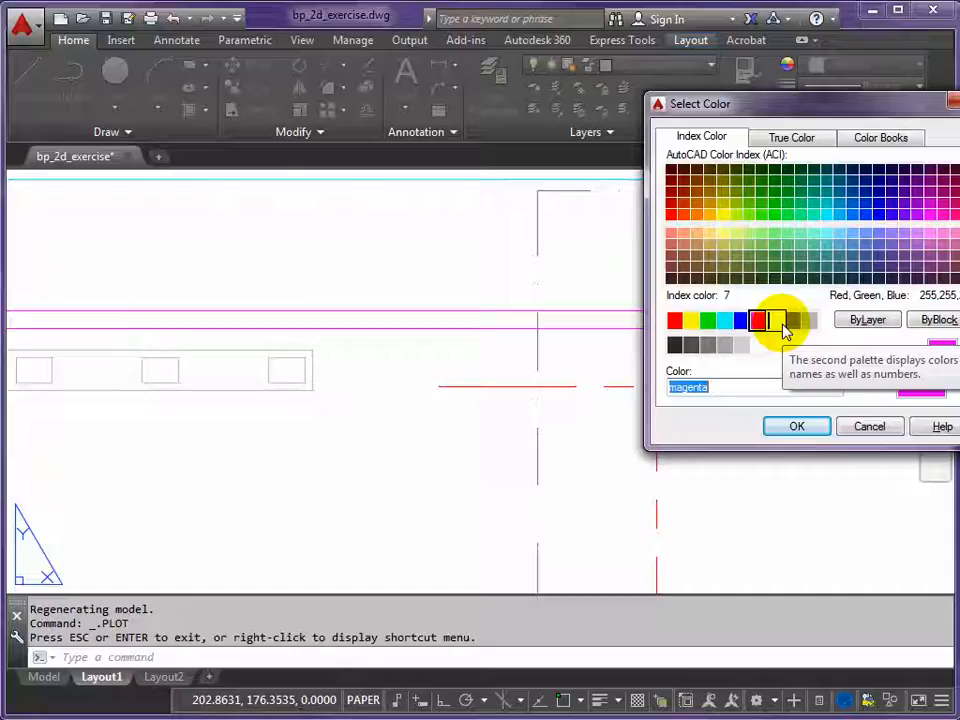
left_click(778, 322)
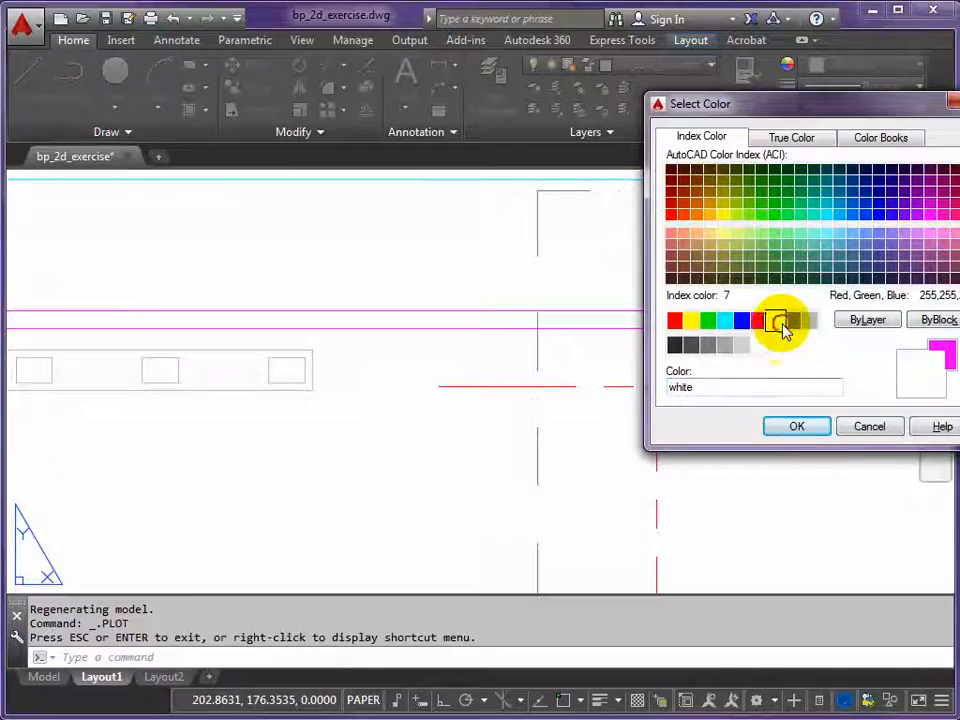
left_click(803, 427)
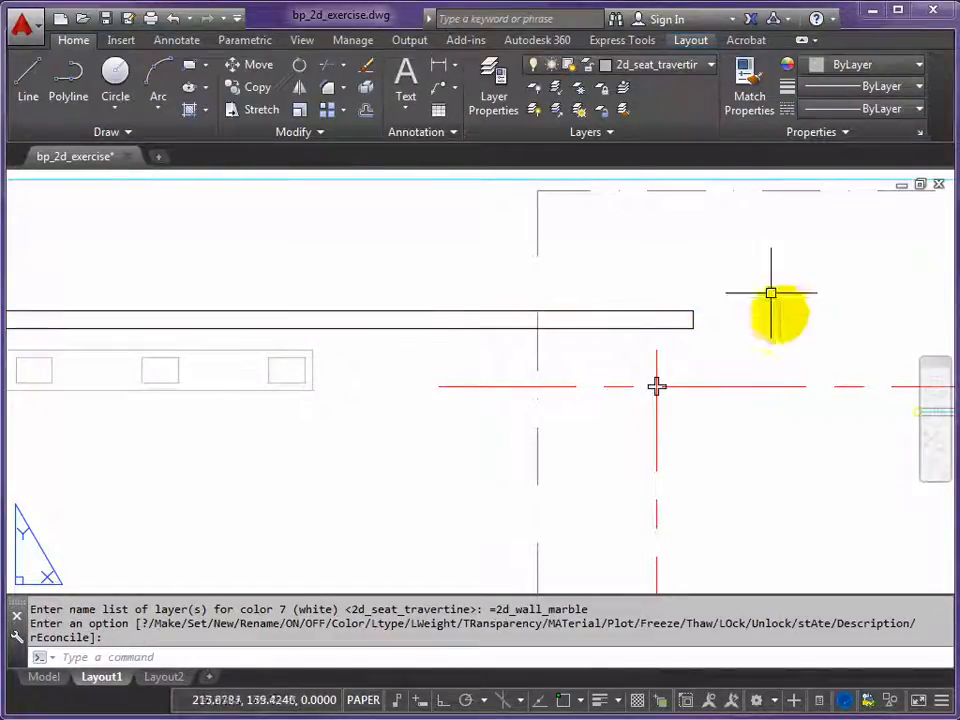
Change the colour of the 2d_column stainless layer to yellow (index colour 2).
left_click(712, 65)
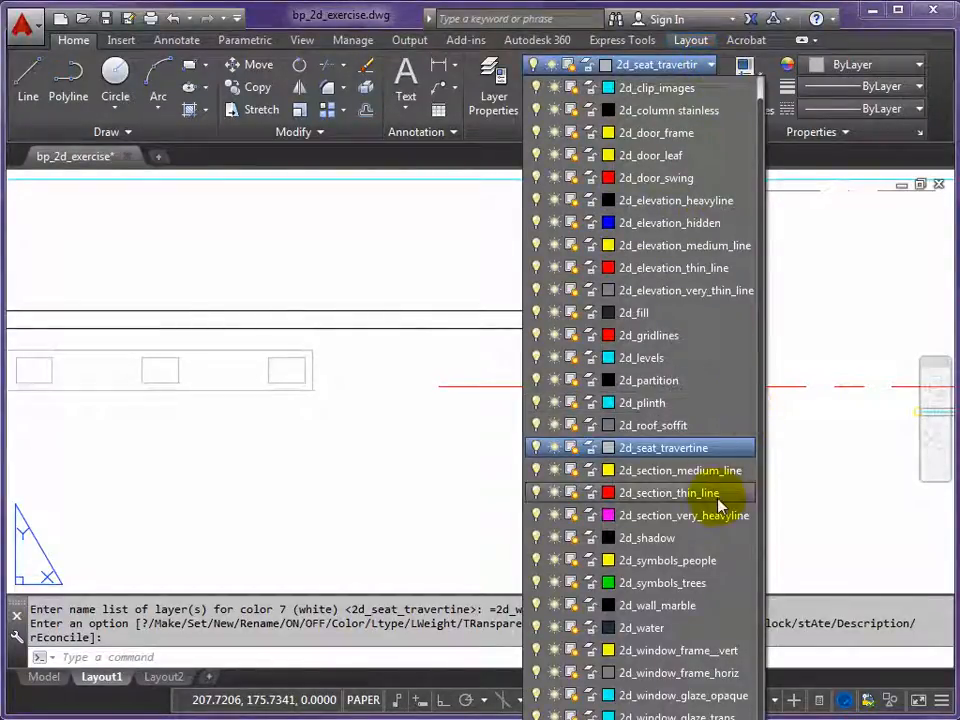
left_click(609, 110)
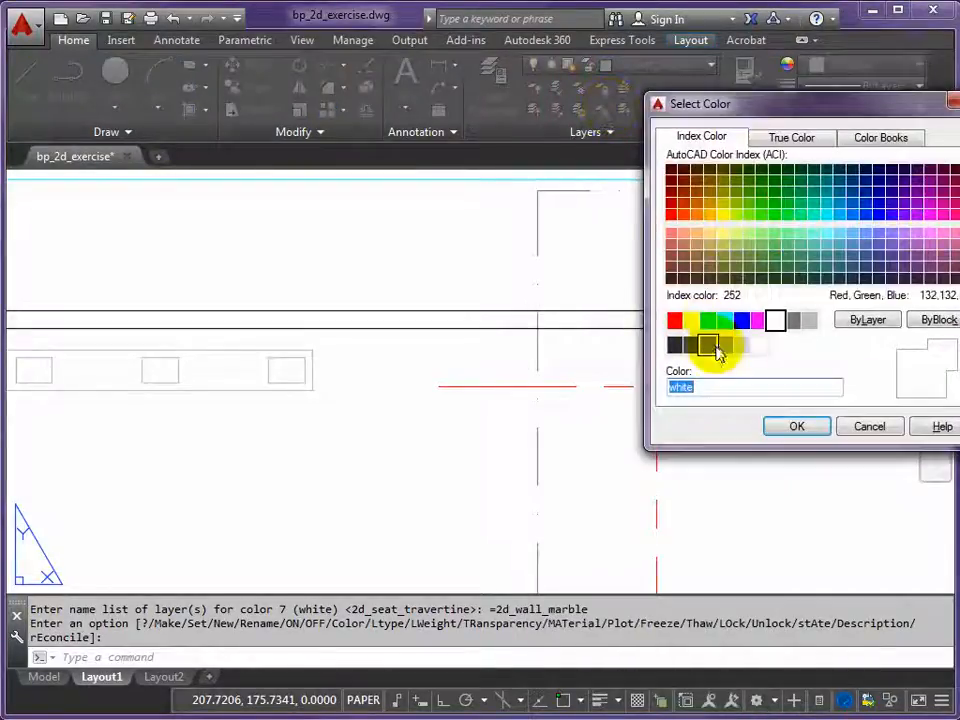
left_click(691, 320)
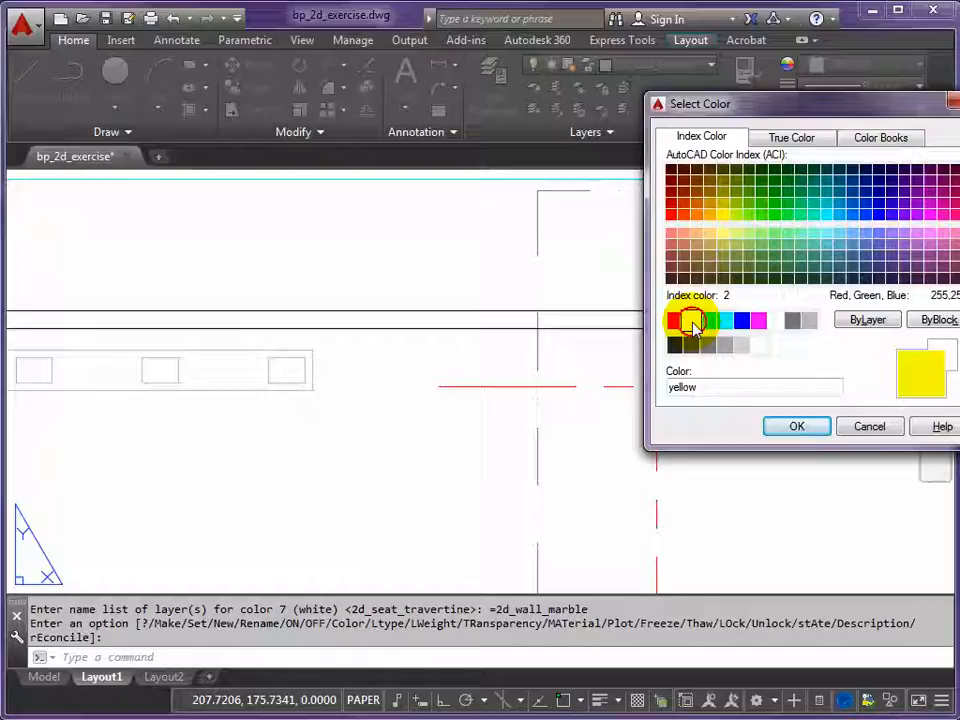
left_click(803, 427)
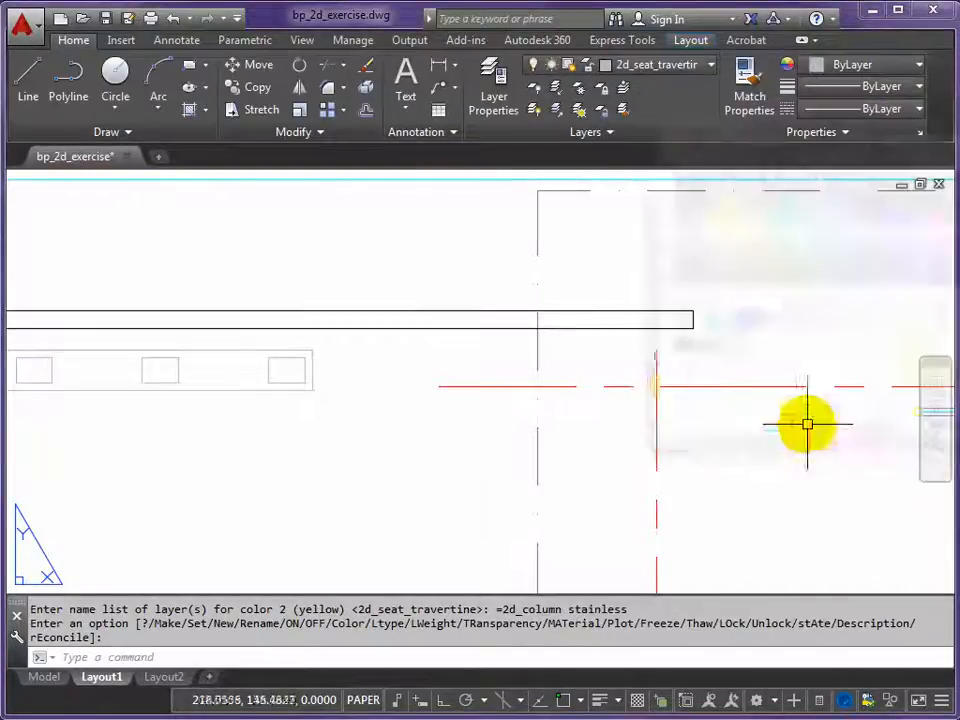
Open a plot preview of Layout1, examine the lineweights of the main pavilion's columns, walls and glazing, and close the preview.
scroll(620, 382, "down", 5)
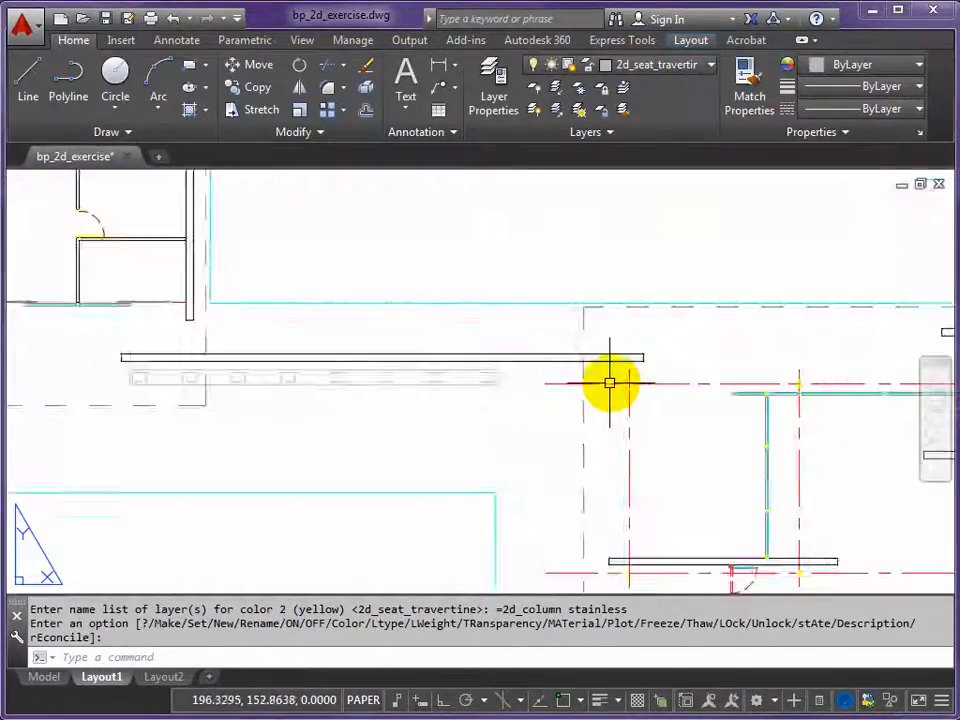
mouse_move(604, 381)
middle_mouse_down()
mouse_move(491, 343)
mouse_move(455, 345)
middle_mouse_up()
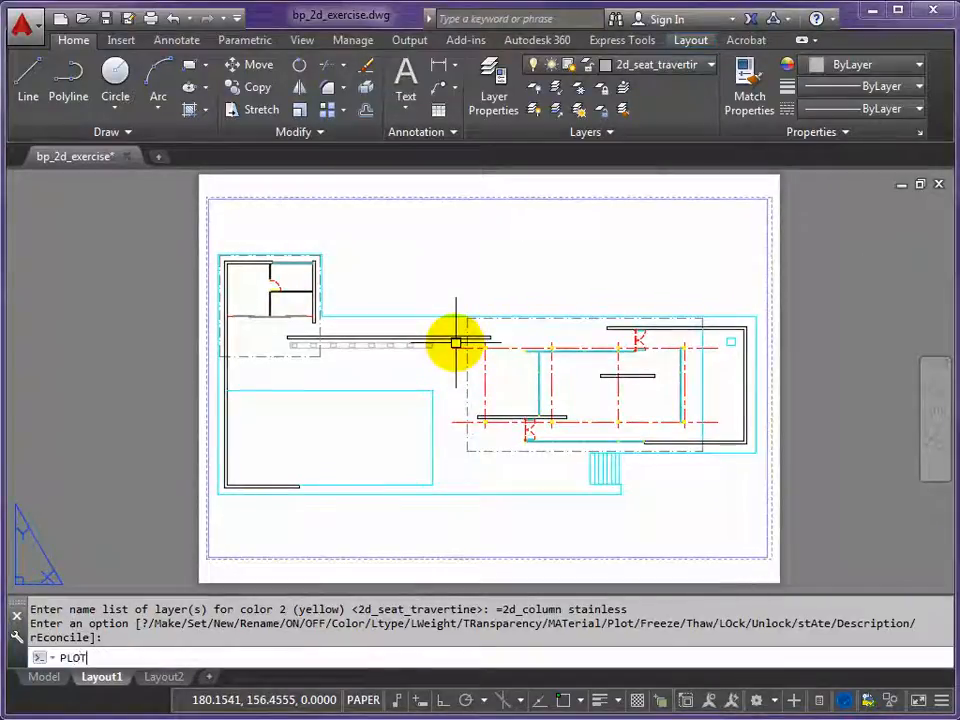
key("Return")
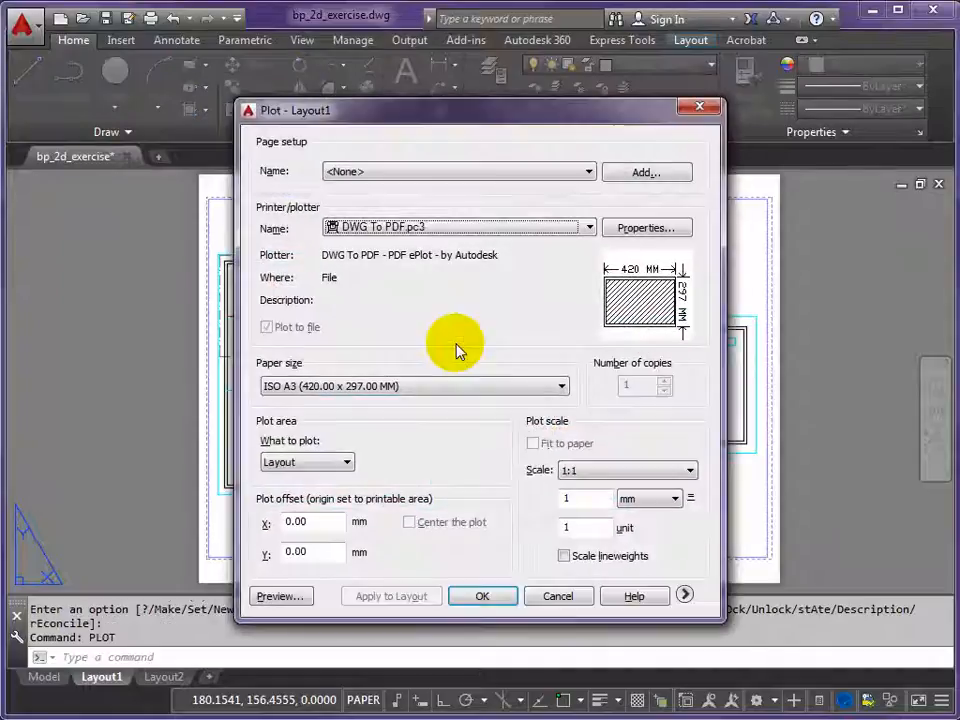
left_click(280, 597)
scroll(615, 355, "up", 3)
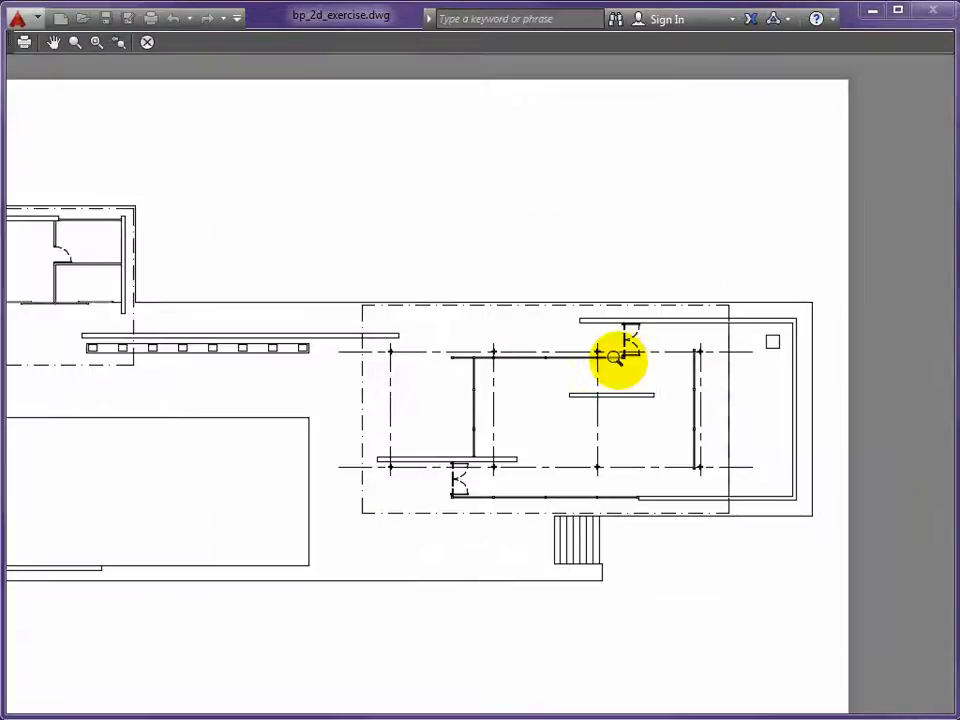
scroll(615, 355, "up", 4)
scroll(574, 345, "up", 2)
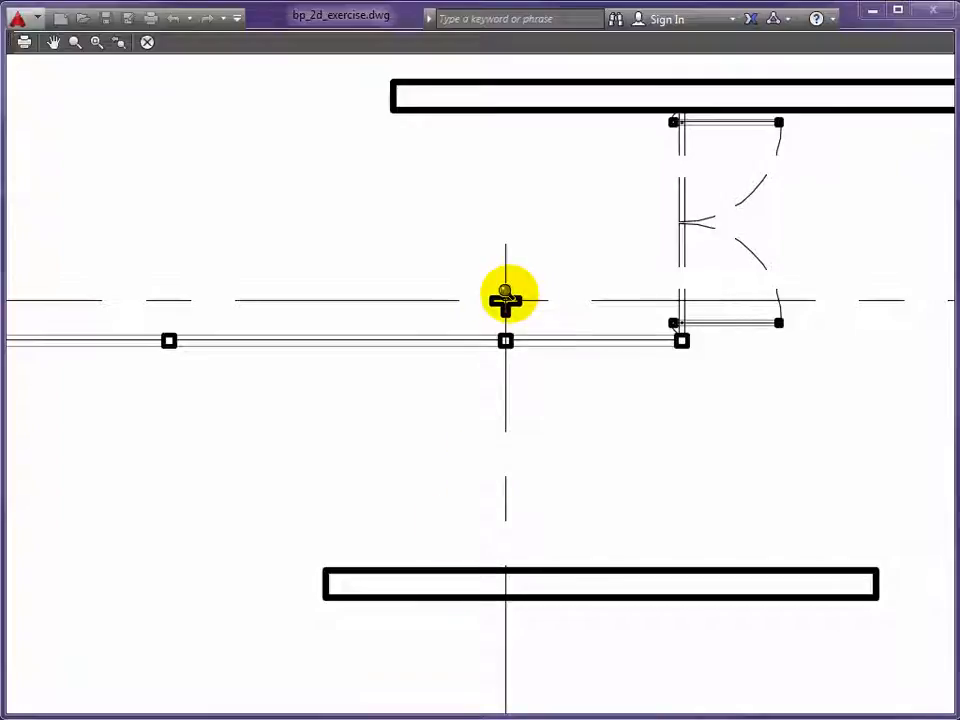
scroll(493, 393, "down", 3)
mouse_move(403, 384)
middle_mouse_down()
mouse_move(555, 332)
mouse_move(495, 334)
middle_mouse_up()
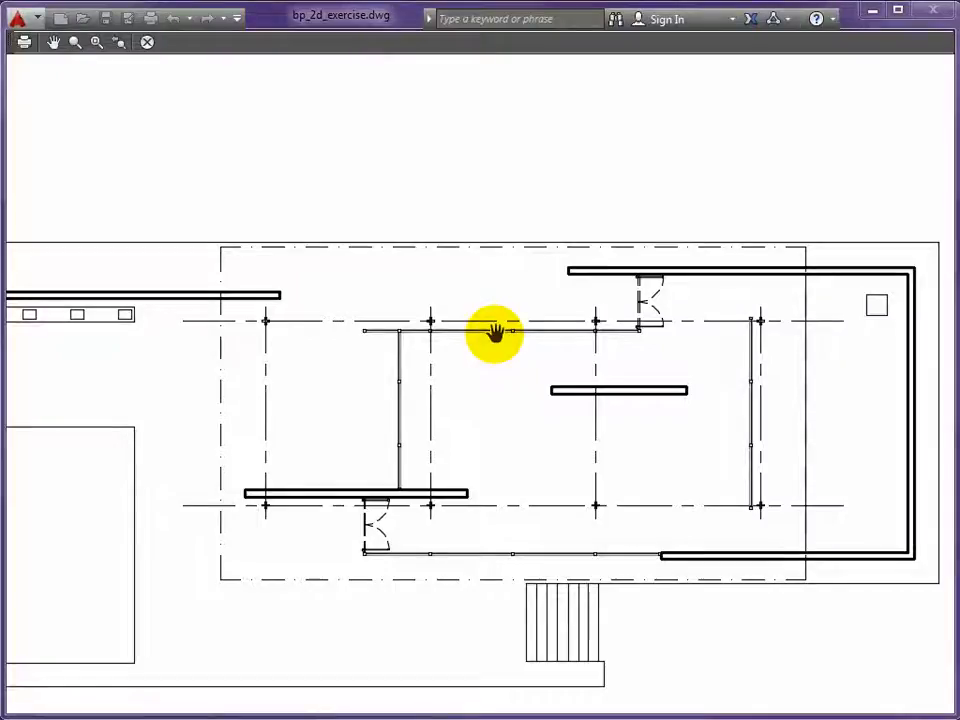
scroll(495, 333, "down", 4)
left_click_drag(471, 326, 520, 337)
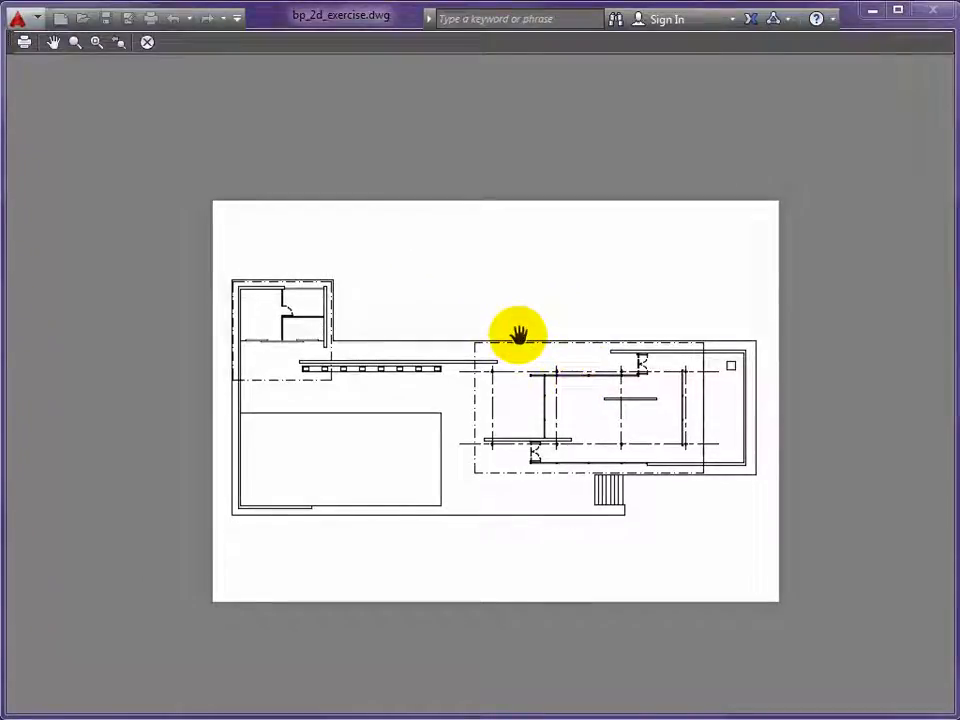
key("Escape")
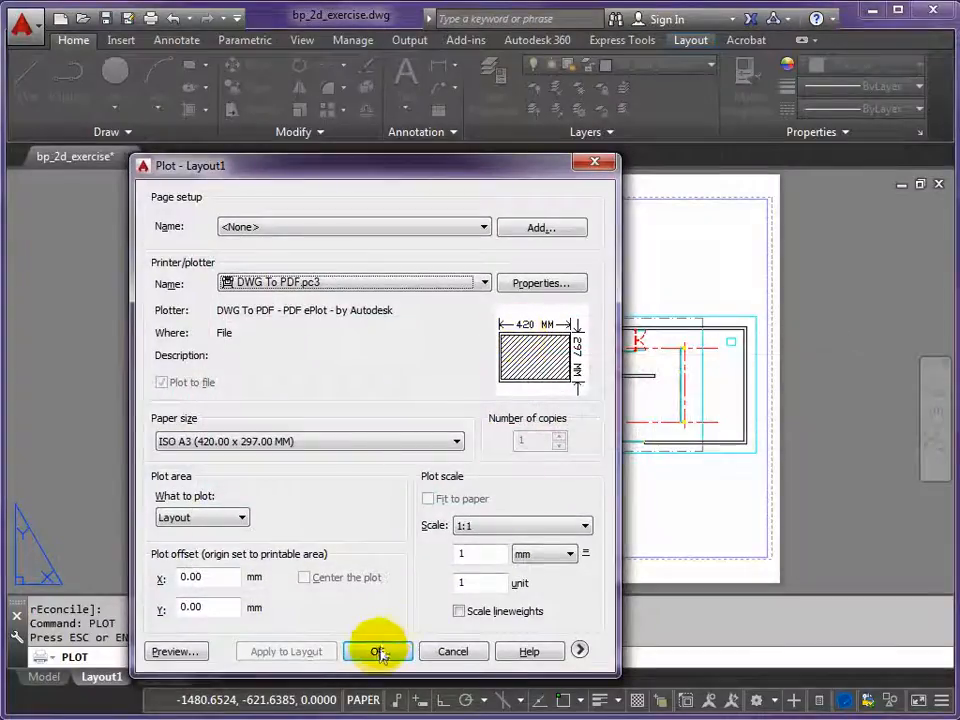
Plot Layout1 to the Desktop as bp_2d_exercise-Layout1.pdf.
left_click(378, 652)
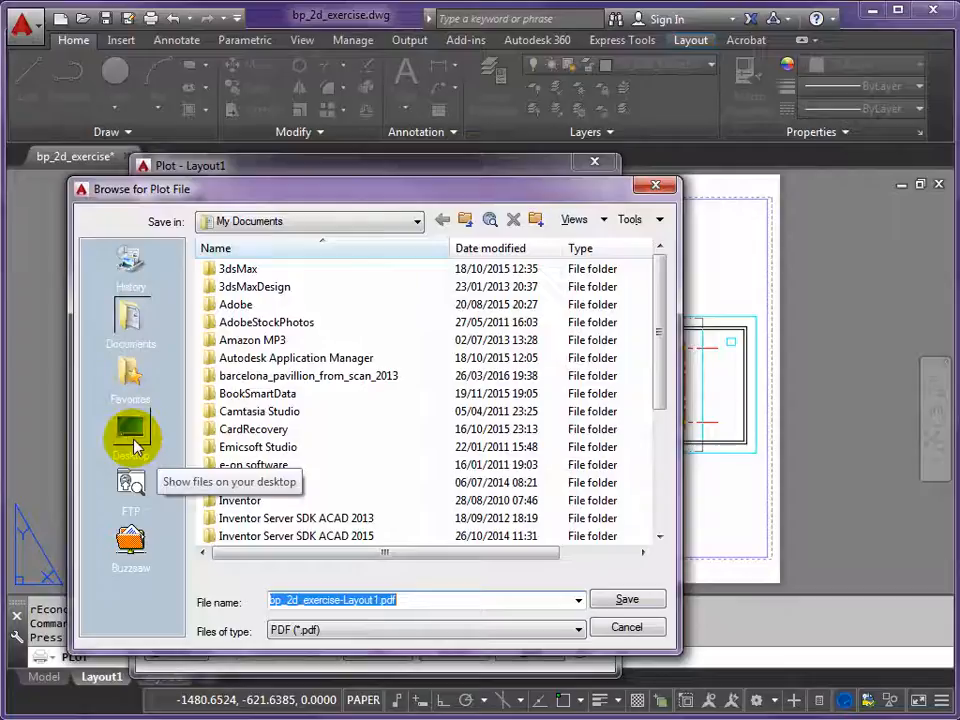
left_click(133, 445)
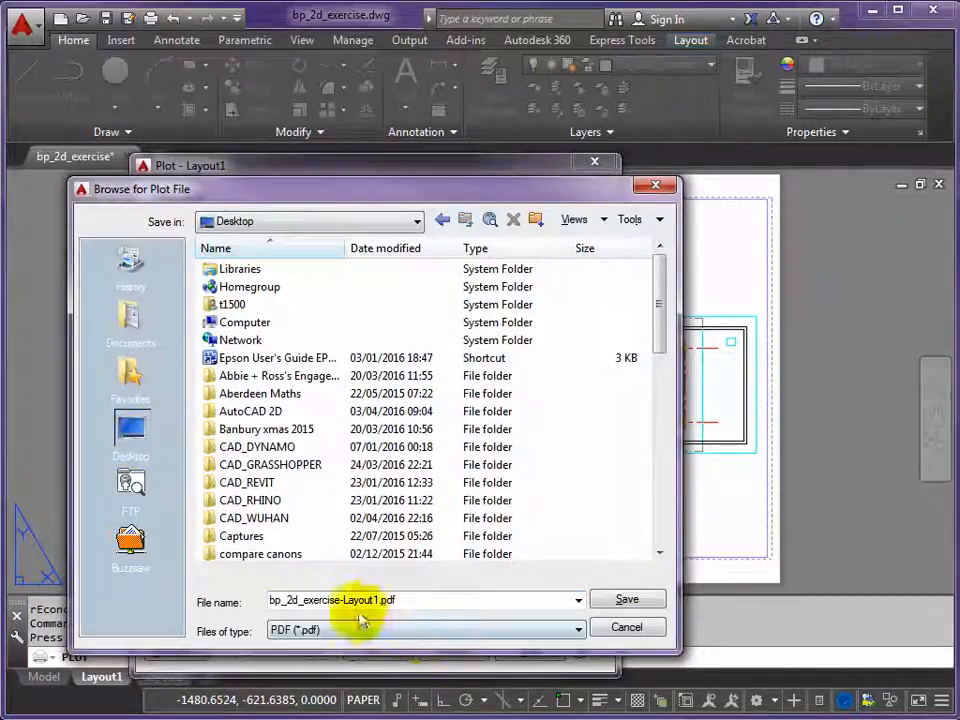
left_click(625, 600)
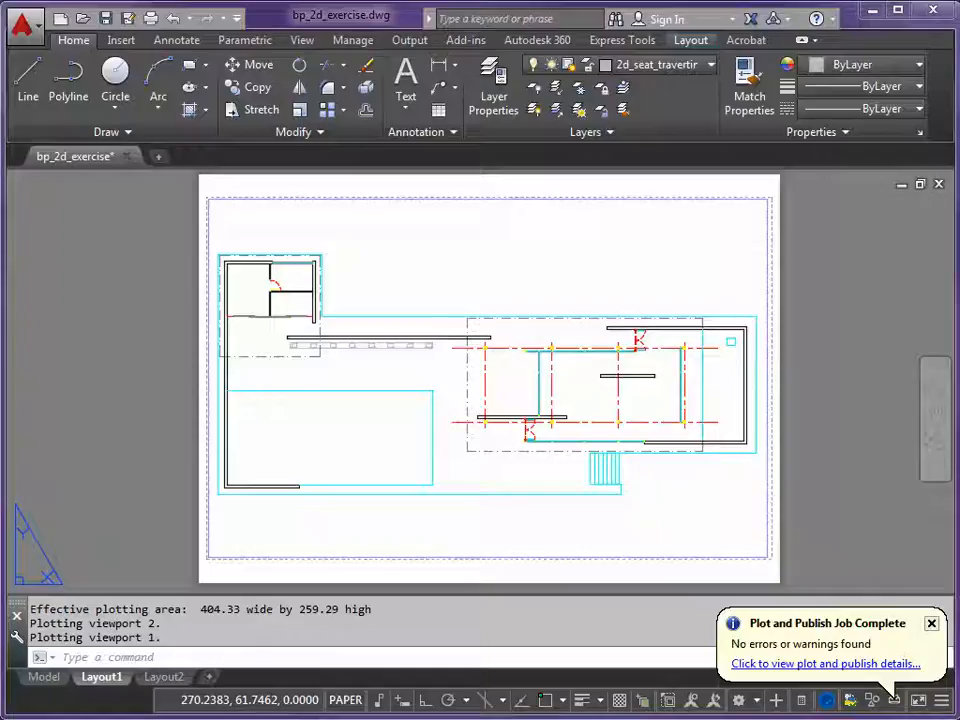
Switch to the plotted PDF in Adobe Acrobat and reposition and resize its window to fit the screen.
left_click_drag(959, 140, 538, 23)
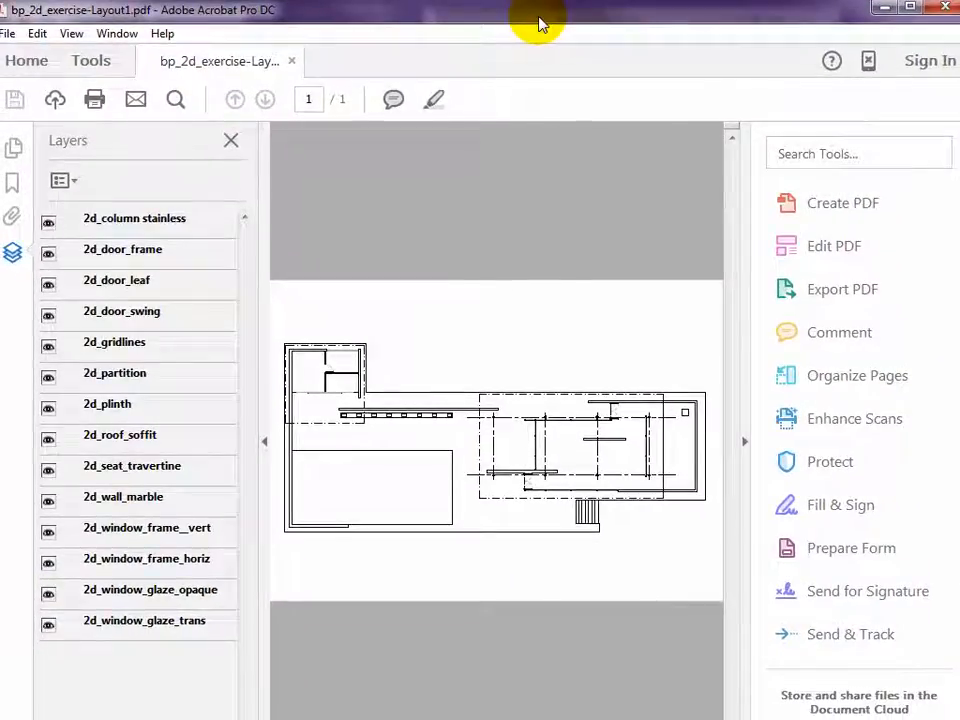
mouse_move(2, 717)
left_mouse_down()
mouse_move(19, 699)
mouse_move(11, 706)
left_mouse_up()
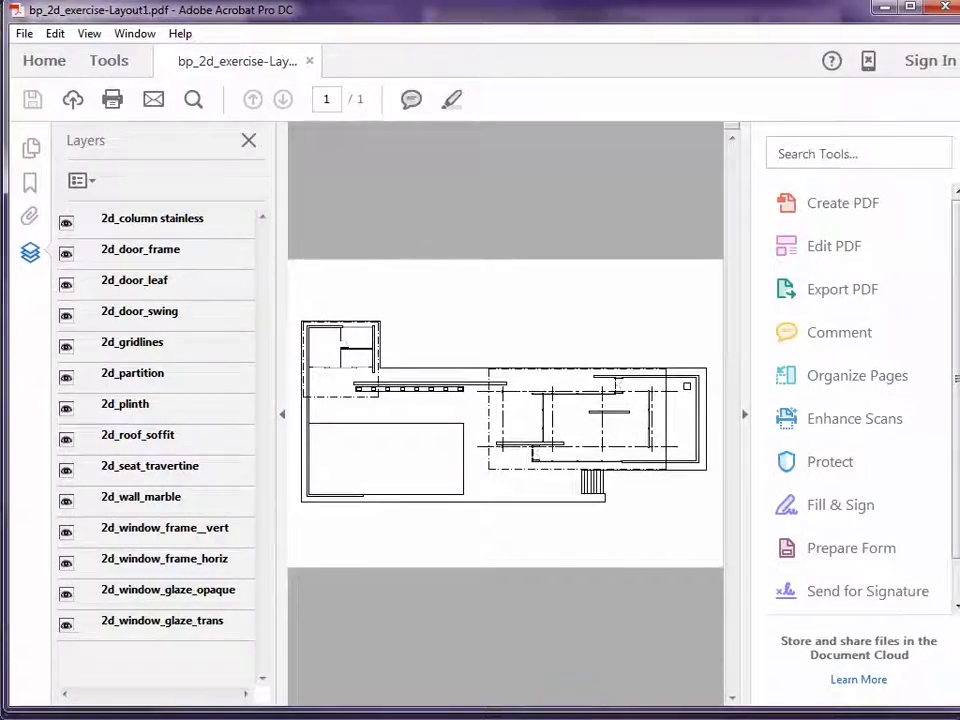
left_click_drag(958, 712, 935, 712)
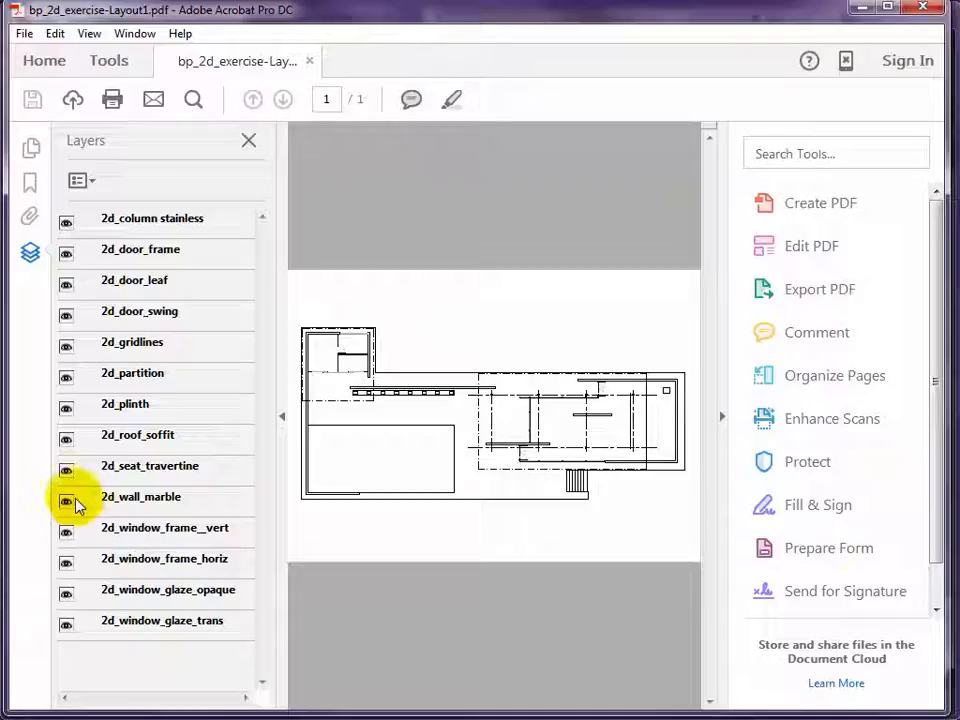
Hide the 2d_roof_soffit, 2d_partition, 2d_door_leaf, 2d_door_frame, 2d_wall_marble and 2d_plinth layers in the PDF.
left_click(65, 441)
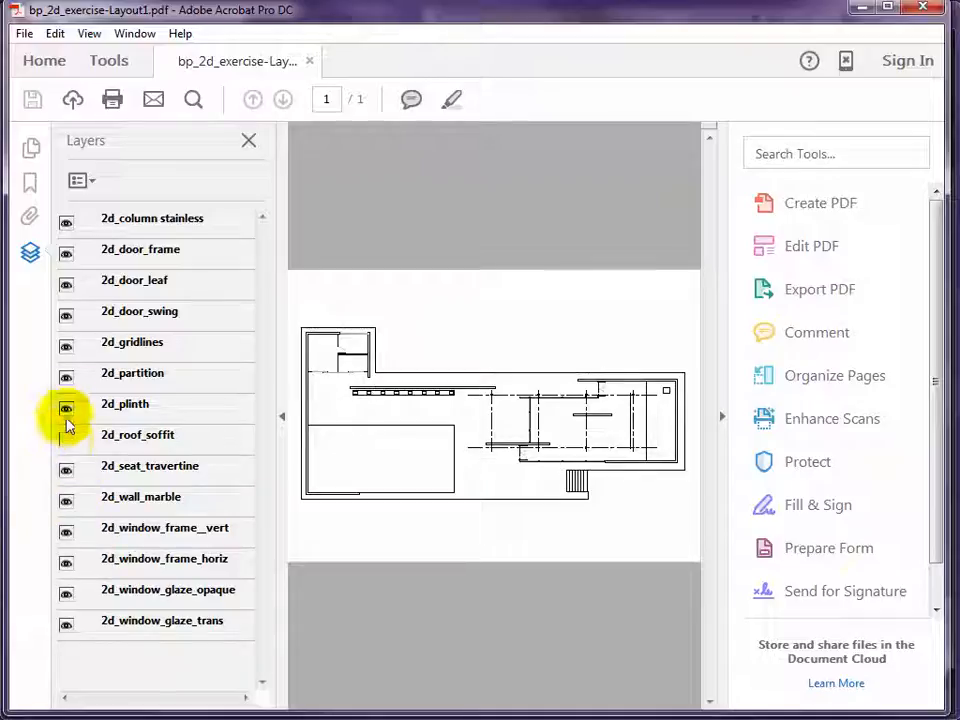
left_click(65, 377)
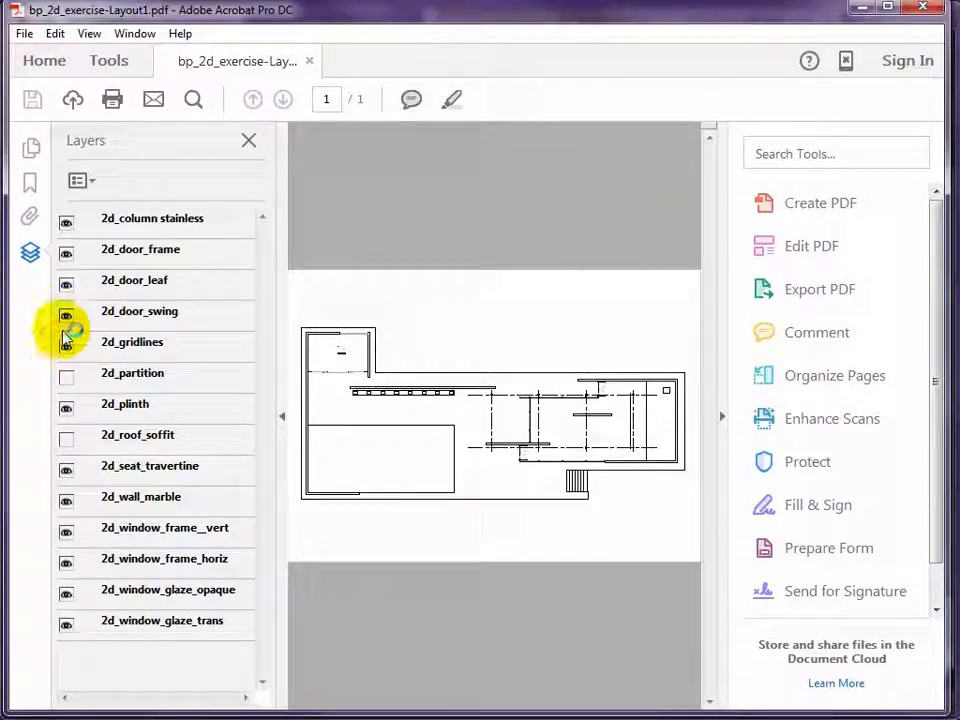
left_click(65, 284)
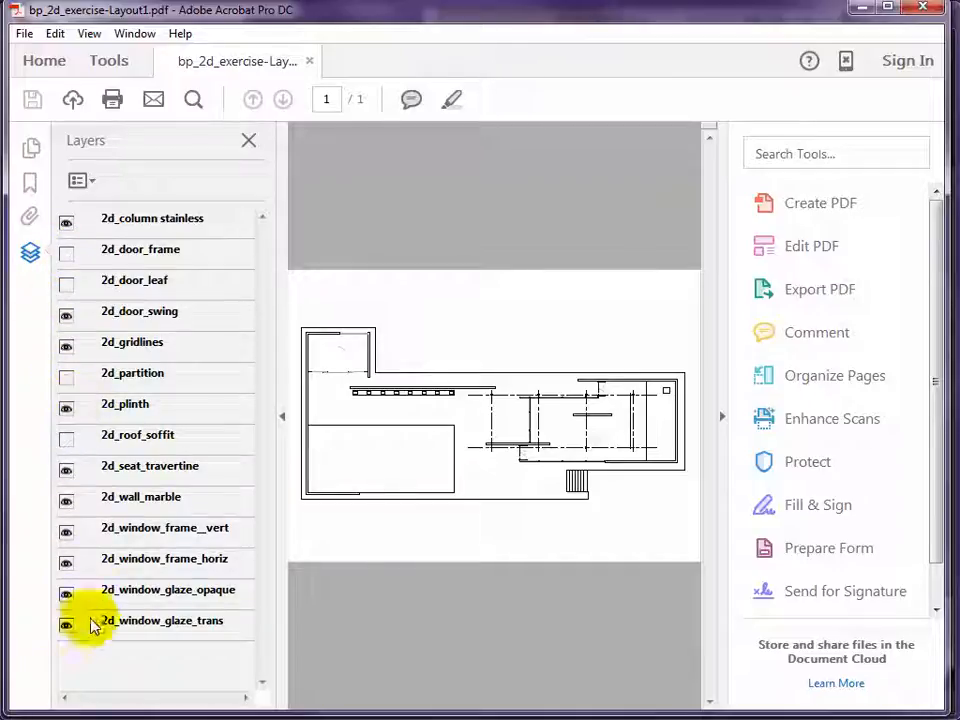
left_click(66, 502)
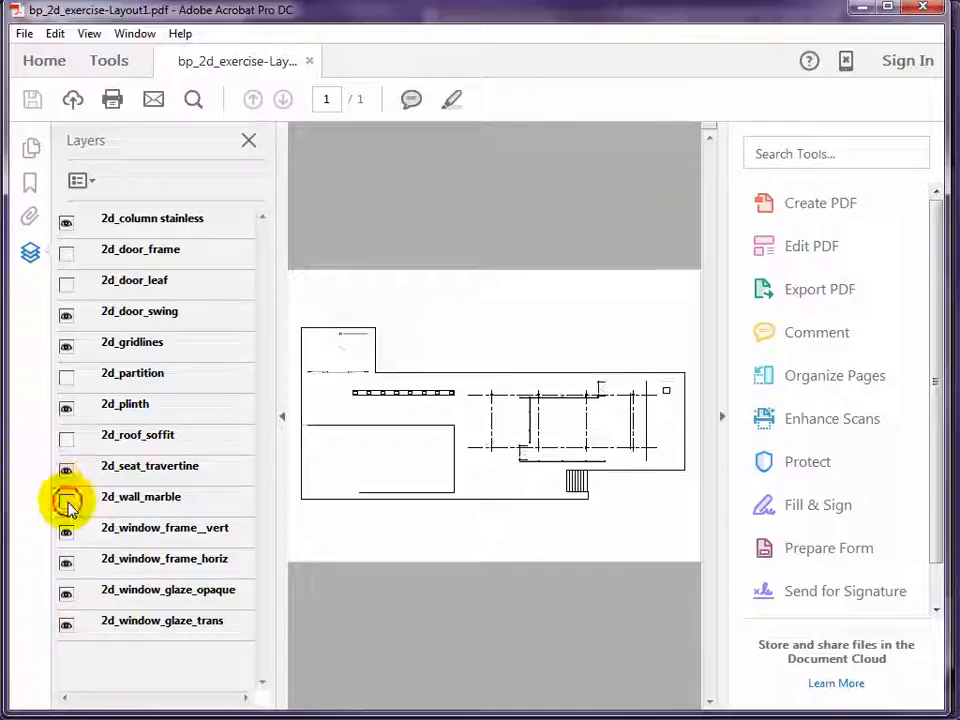
left_click(66, 410)
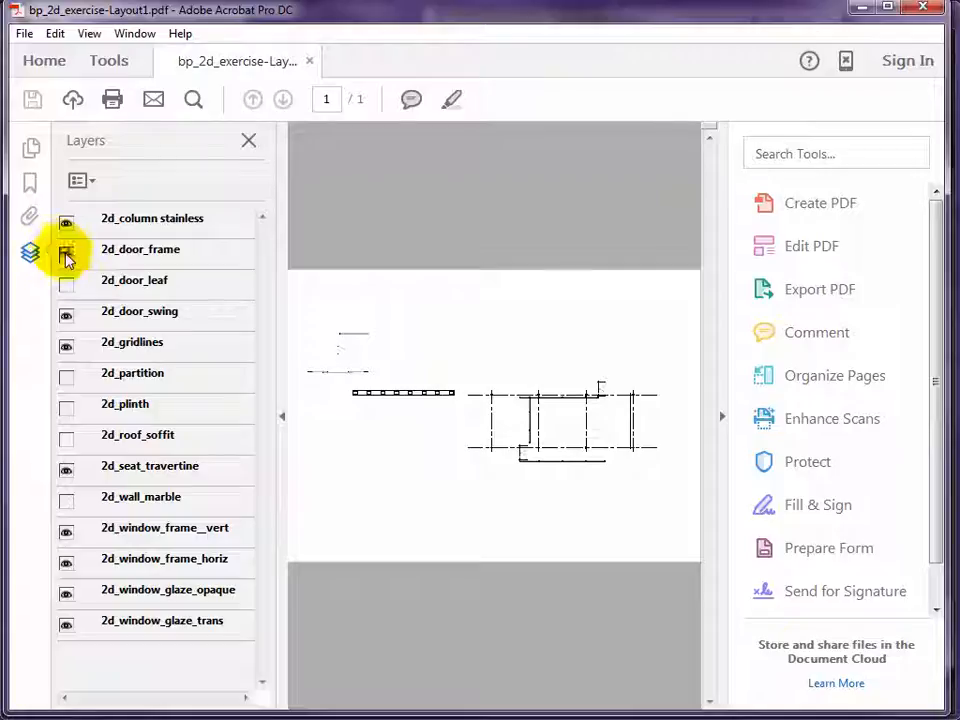
Show all hidden layers in the PDF again, close Acrobat, and dismiss the plot notification in AutoCAD.
left_click(66, 253)
left_click(66, 284)
left_click(66, 406)
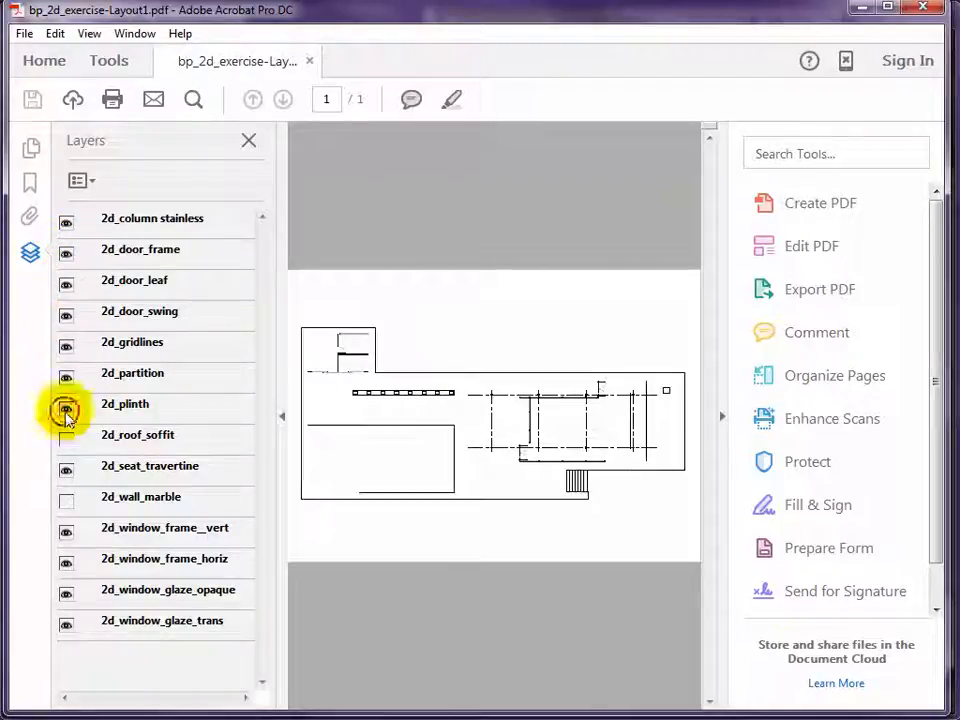
left_click(66, 438)
left_click(65, 500)
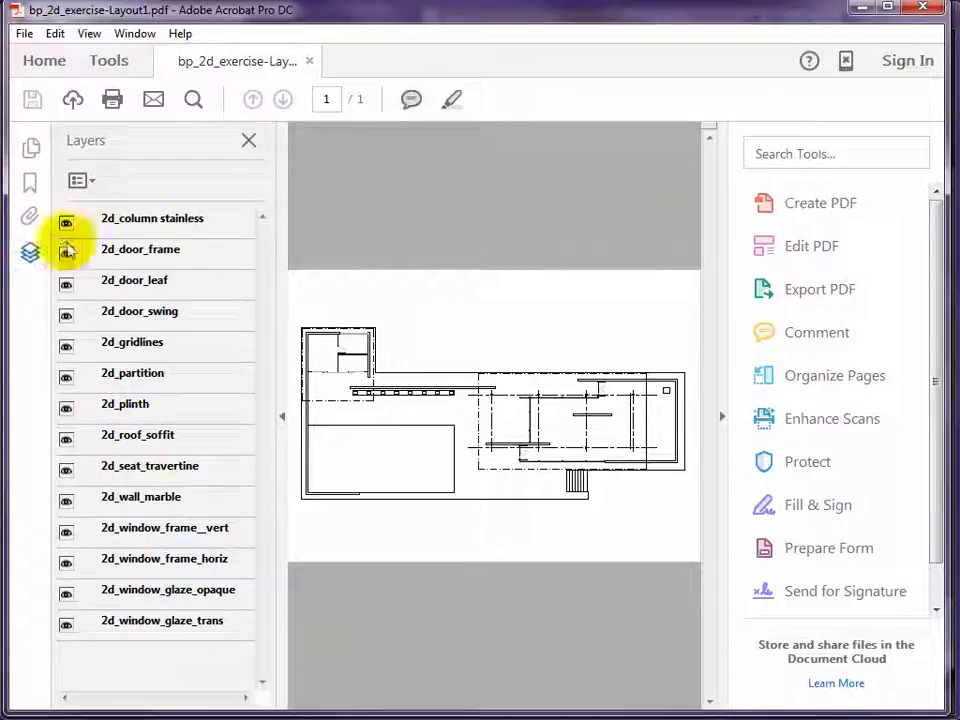
left_click(930, 12)
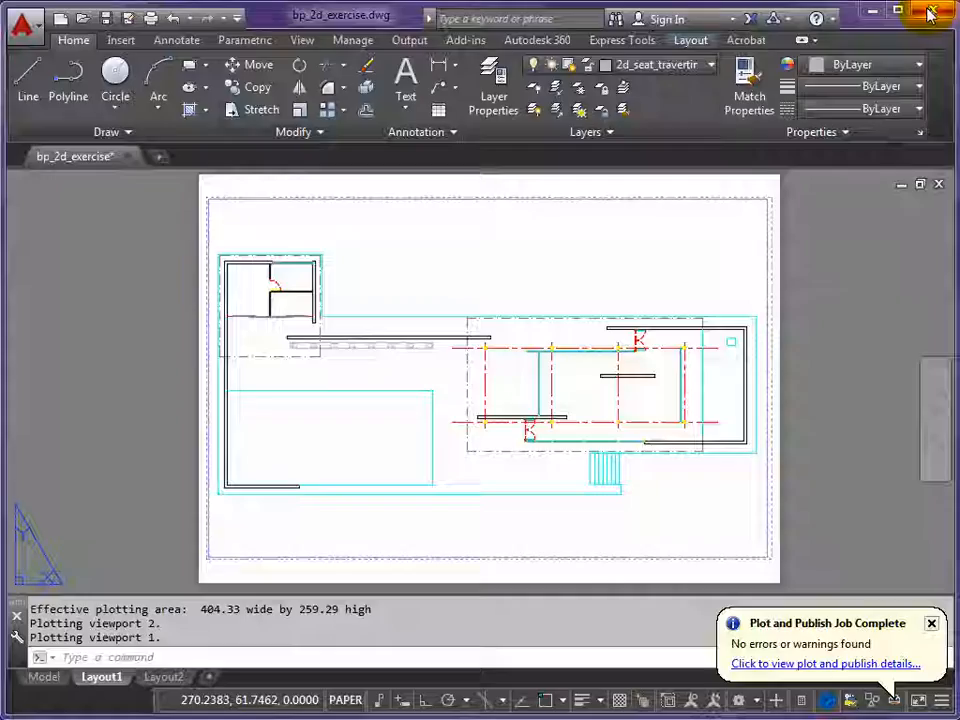
left_click(931, 625)
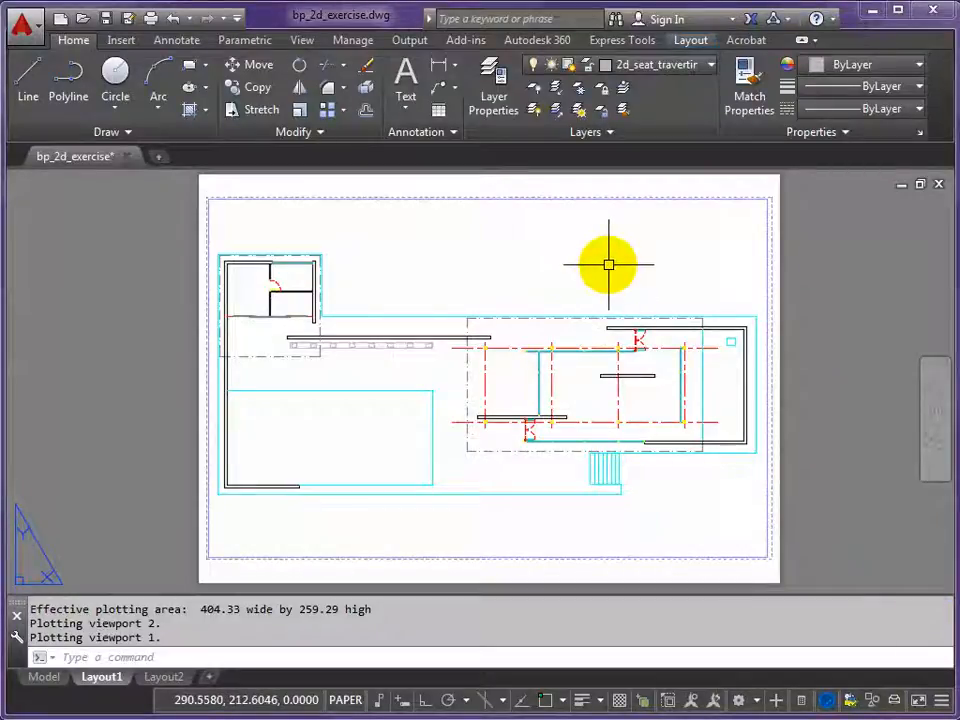
Change the colour of the 2d_column stainless layer to white (index colour 7).
left_click(712, 66)
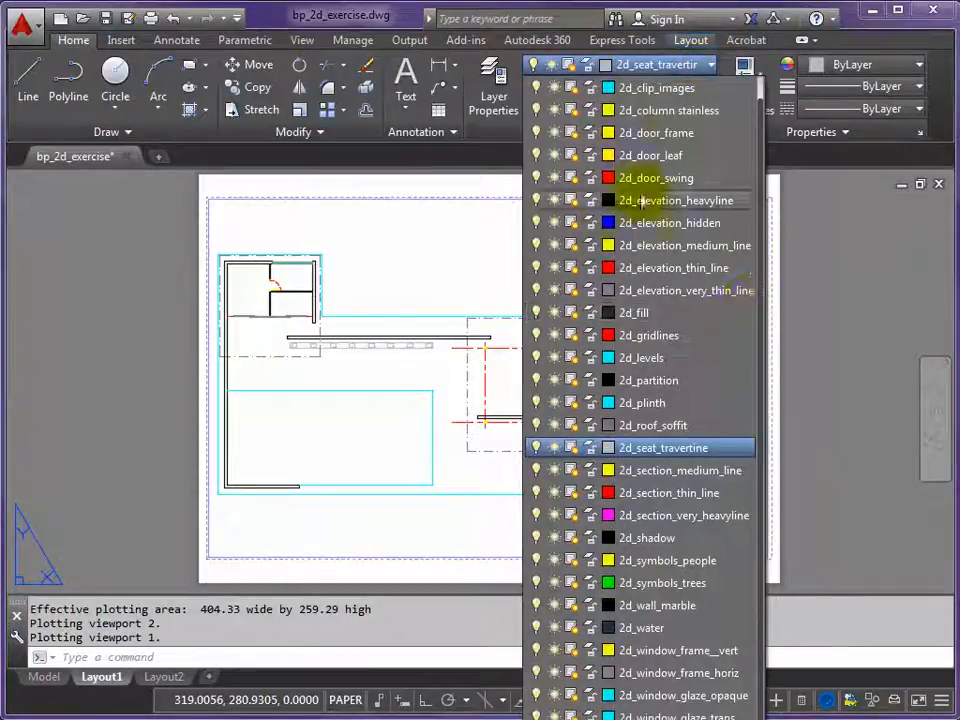
left_click(609, 111)
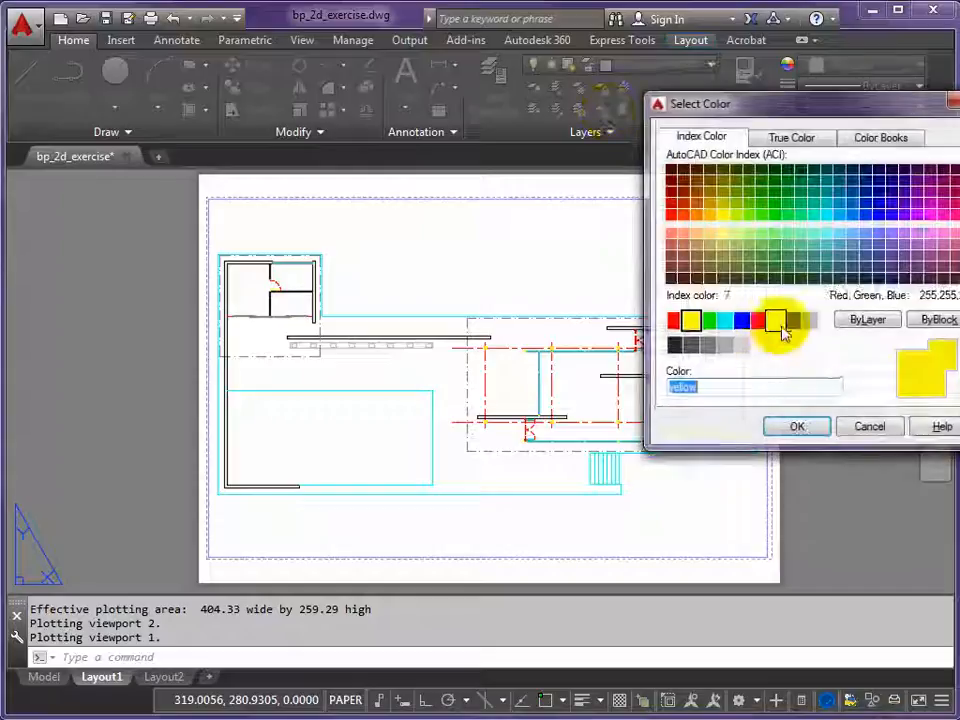
left_click(777, 321)
left_click(800, 426)
Change the colour of the 2d_wall_marble layer to magenta (index colour 6).
left_click(711, 65)
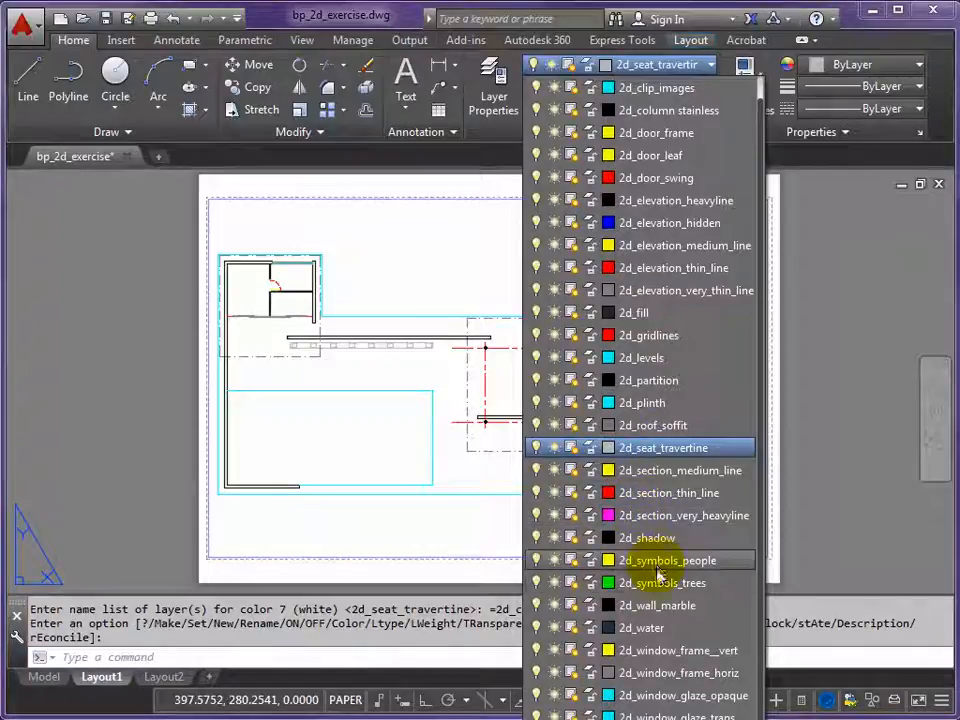
left_click(608, 605)
left_click(758, 320)
left_click(799, 427)
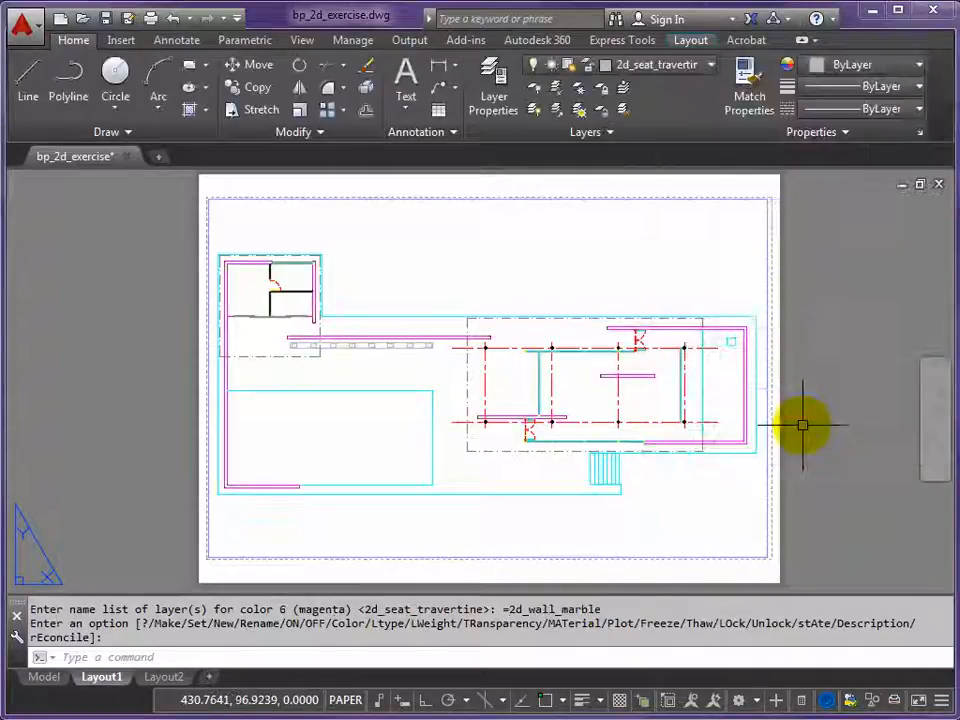